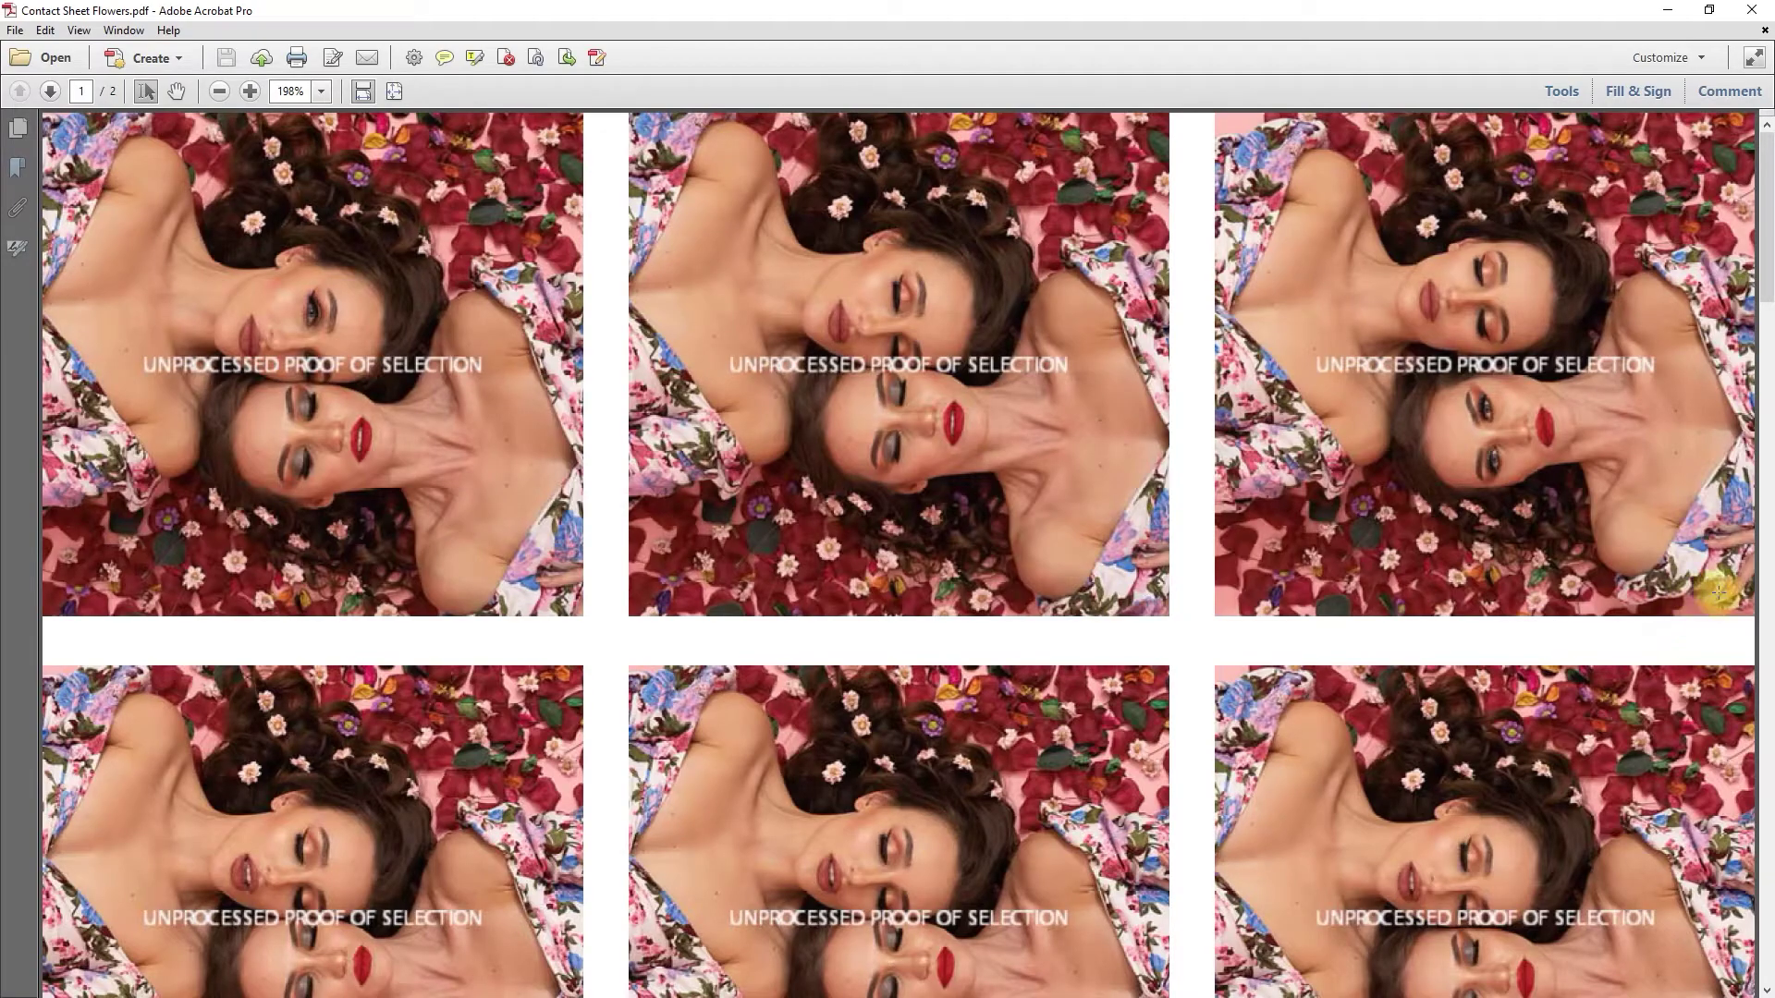
Look through the Contact Sheet Flowers PDF and fit a whole page in the window.
scroll(1718, 592, "down", 20)
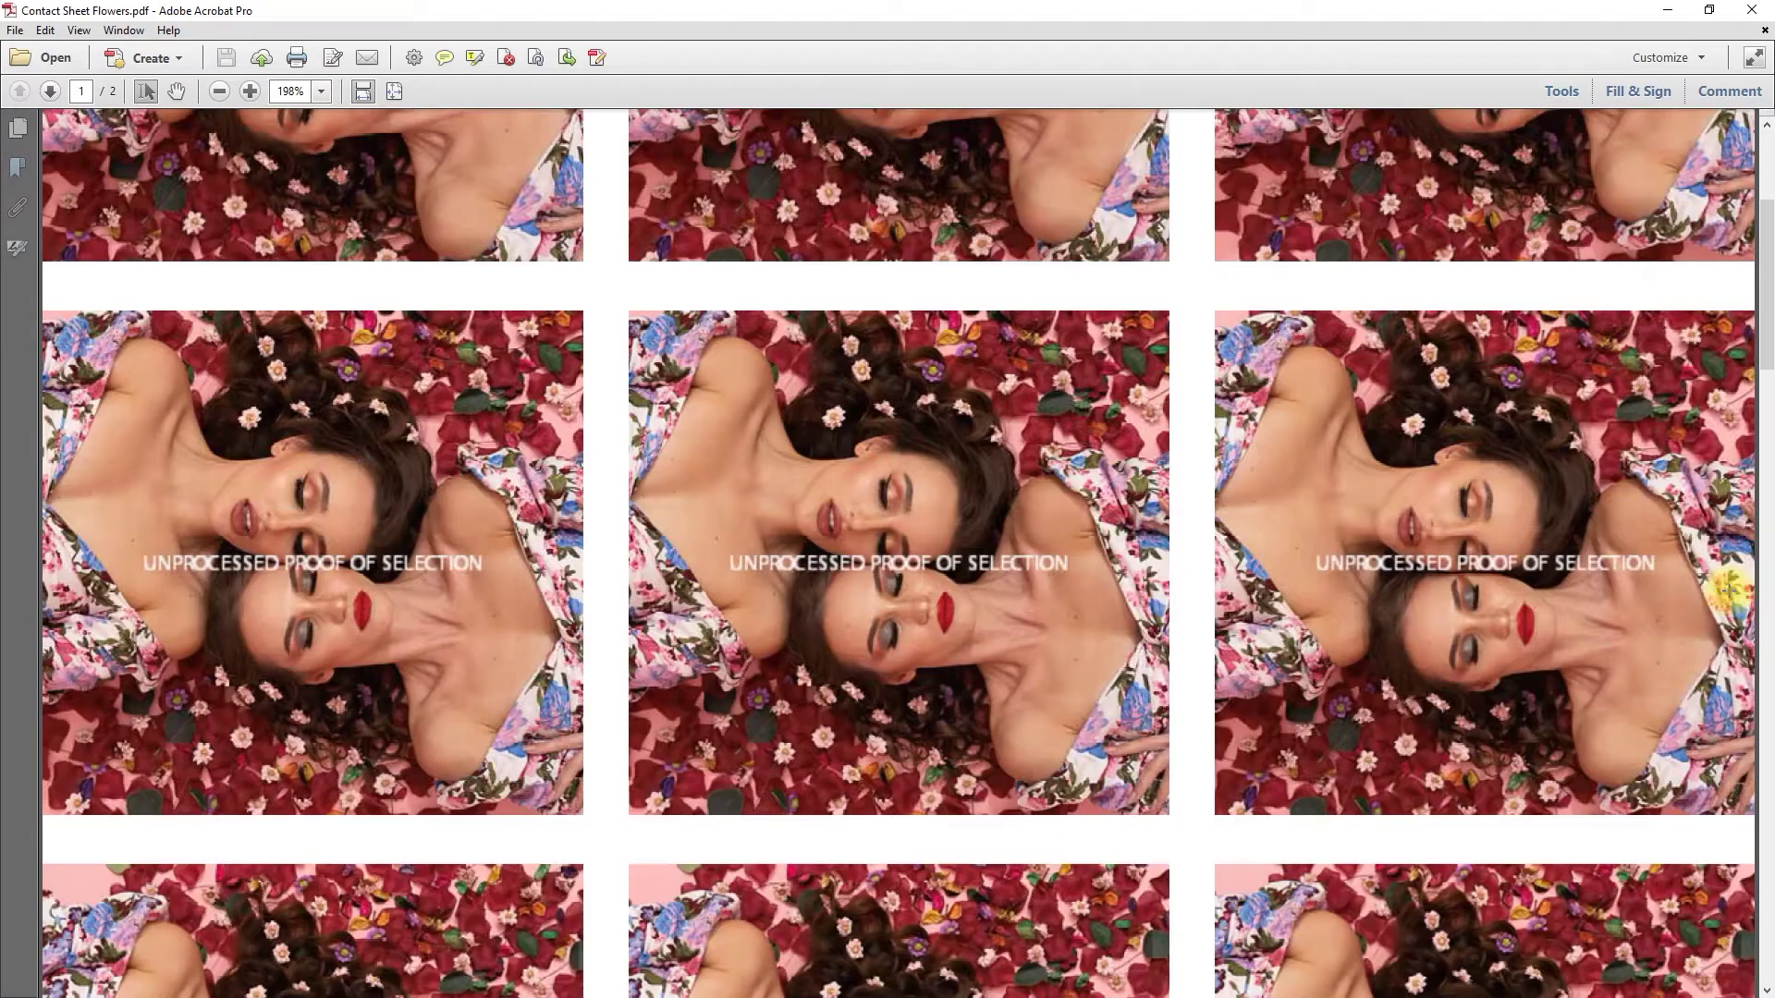
scroll(1731, 596, "down", 15)
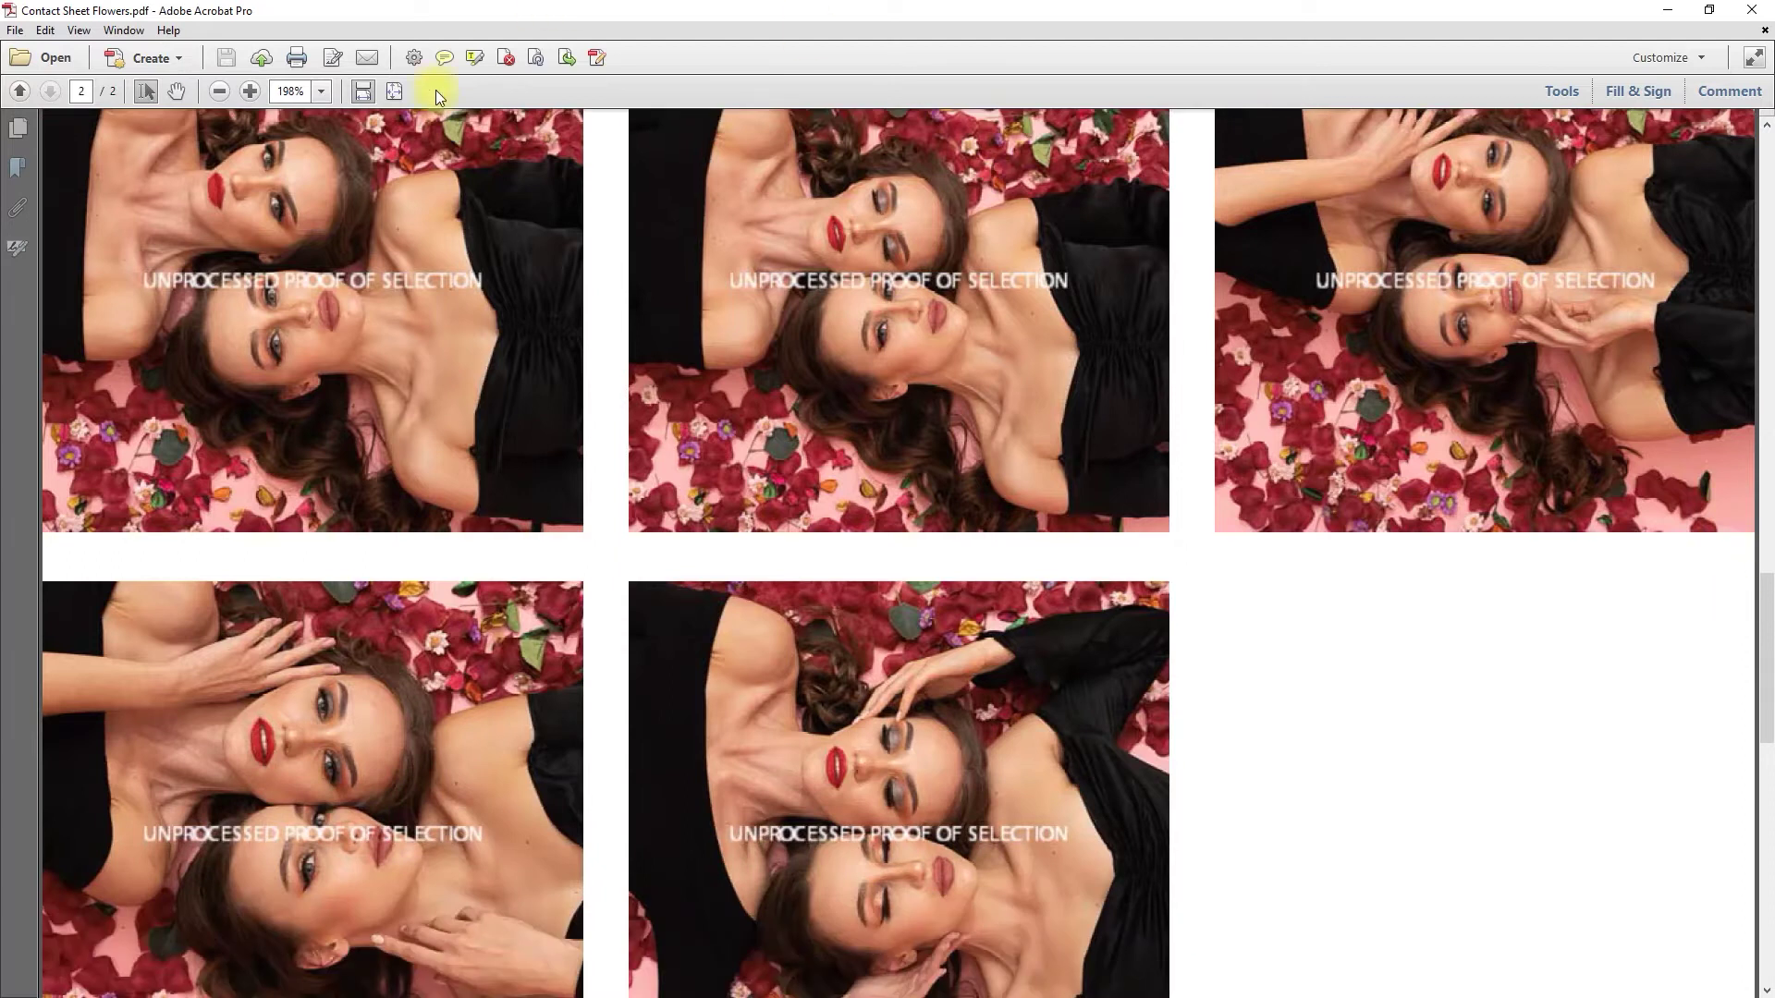
left_click(394, 91)
scroll(1088, 416, "up", 2)
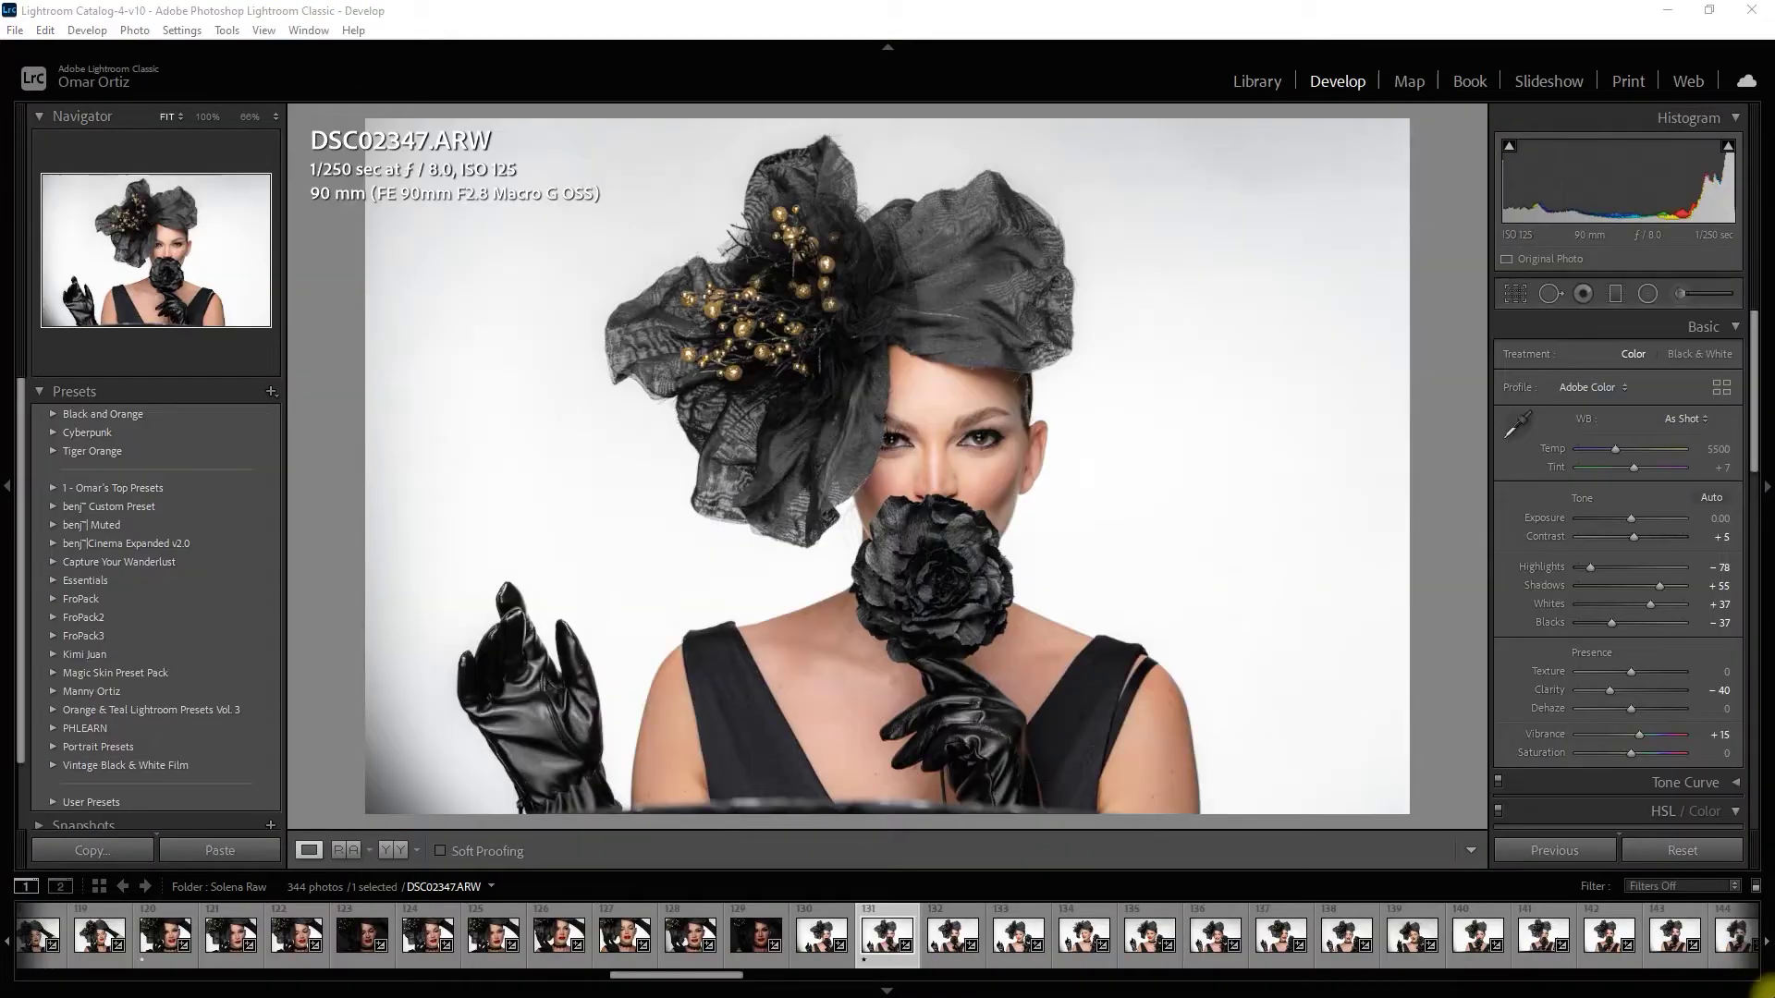
In Lightroom Classic, select every photo in the Solena Raw folder of the Library and open them in the Print module.
left_click(1257, 82)
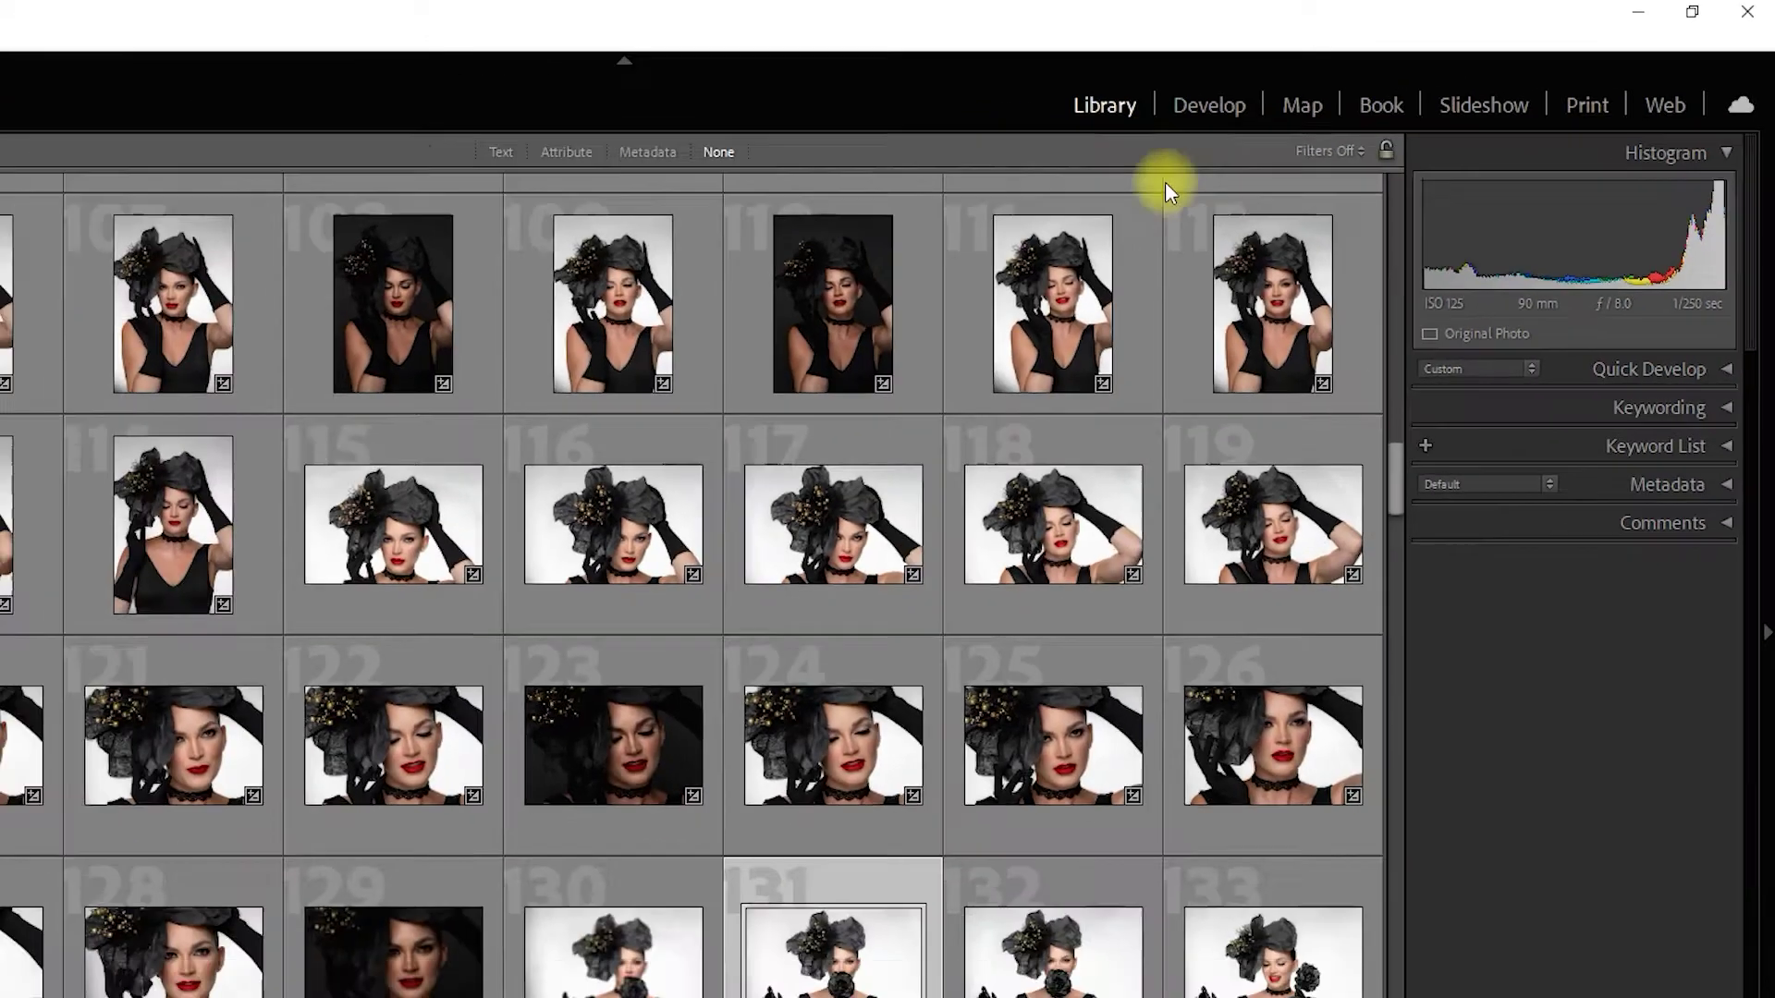
left_click_drag(1341, 559, 1339, 319)
left_click_drag(1480, 212, 1480, 170)
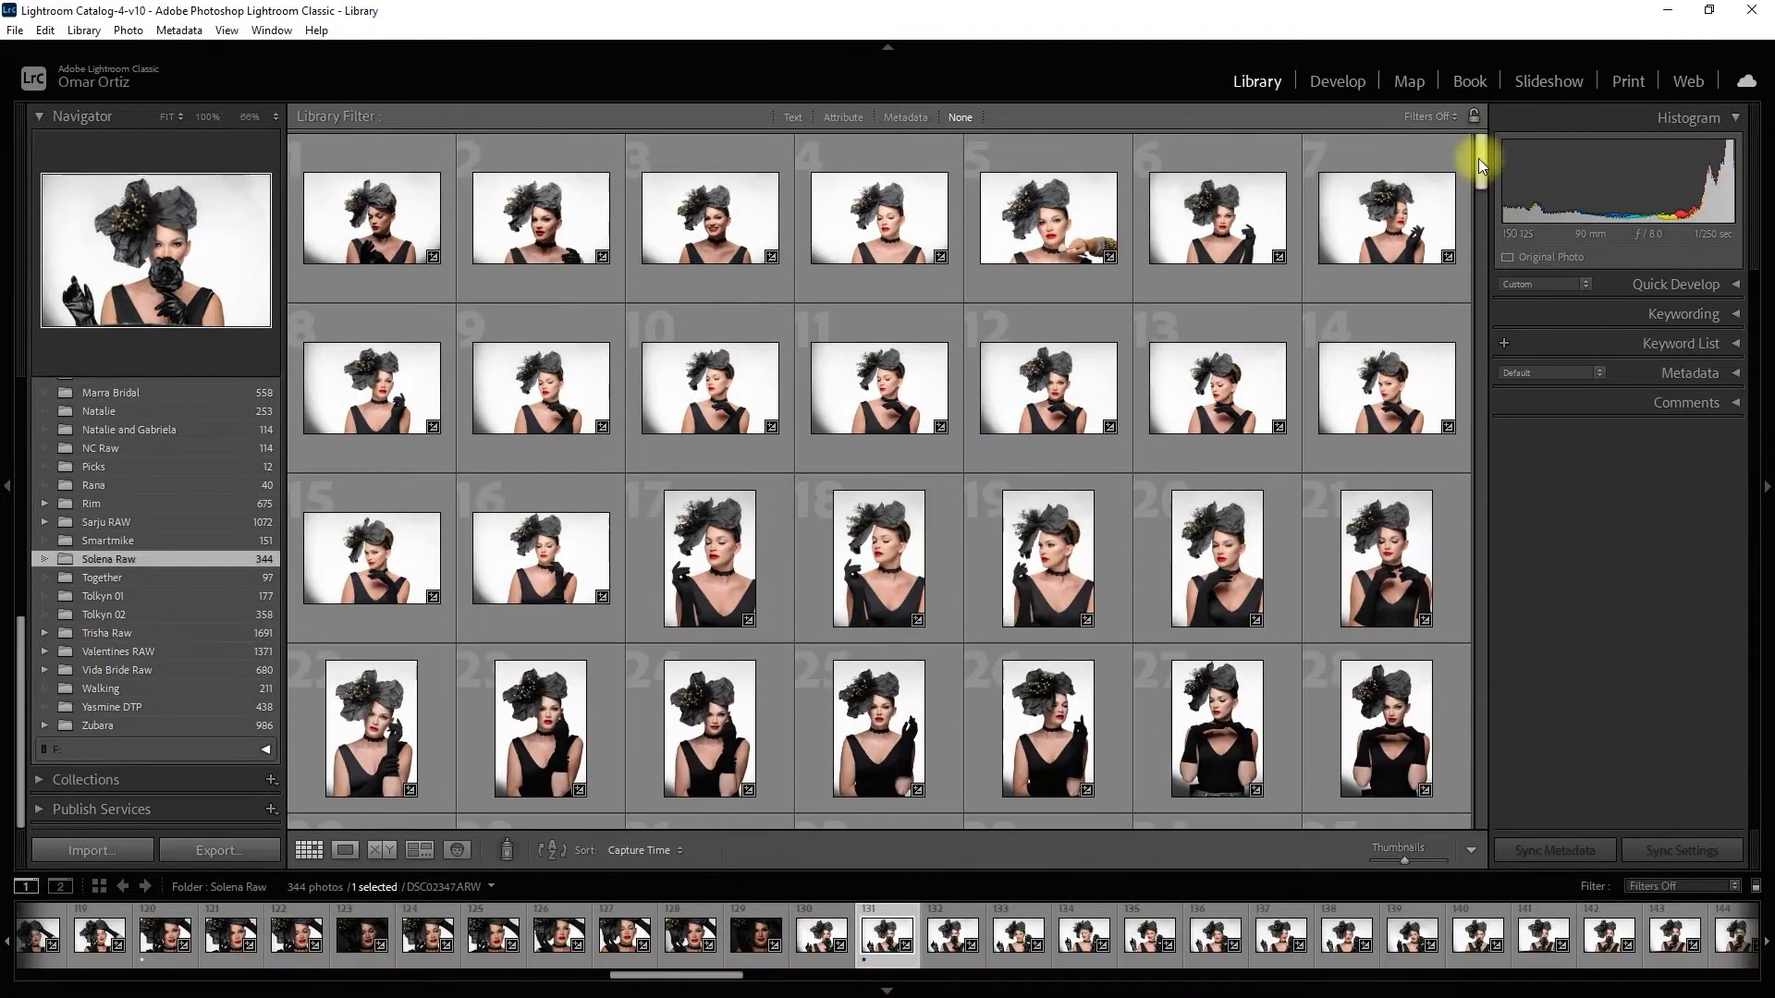
left_click(368, 214)
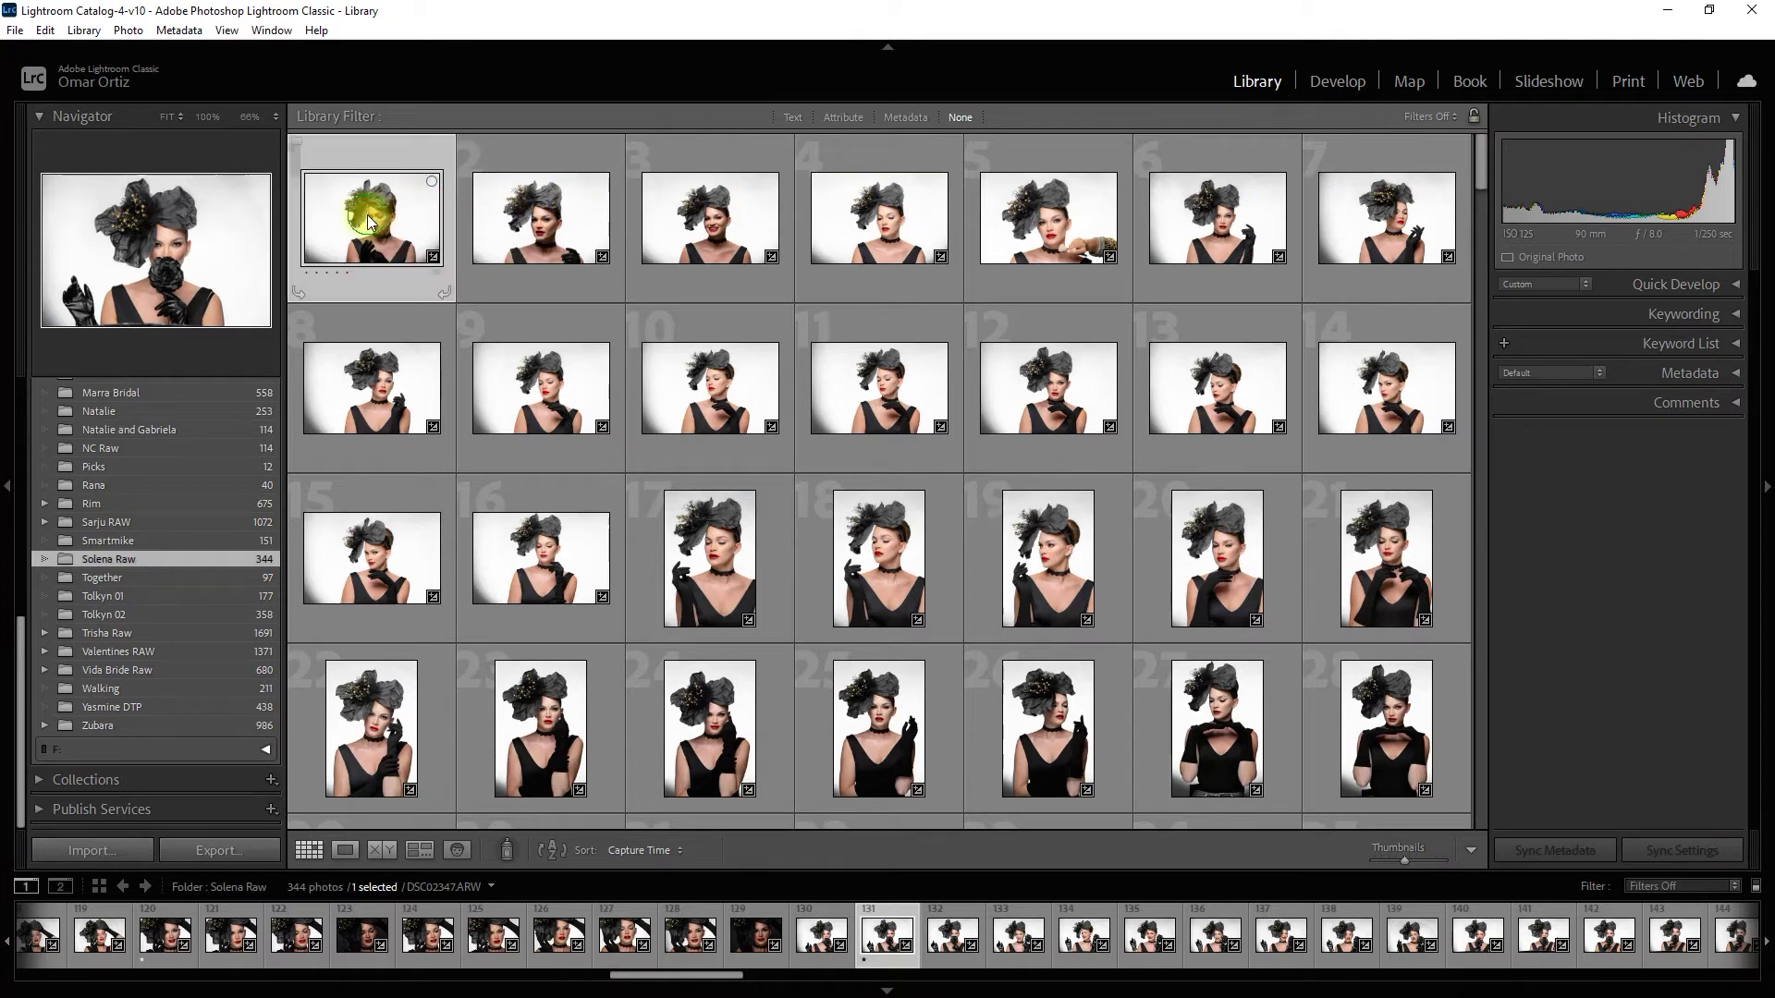
scroll(1032, 579, "down", 20)
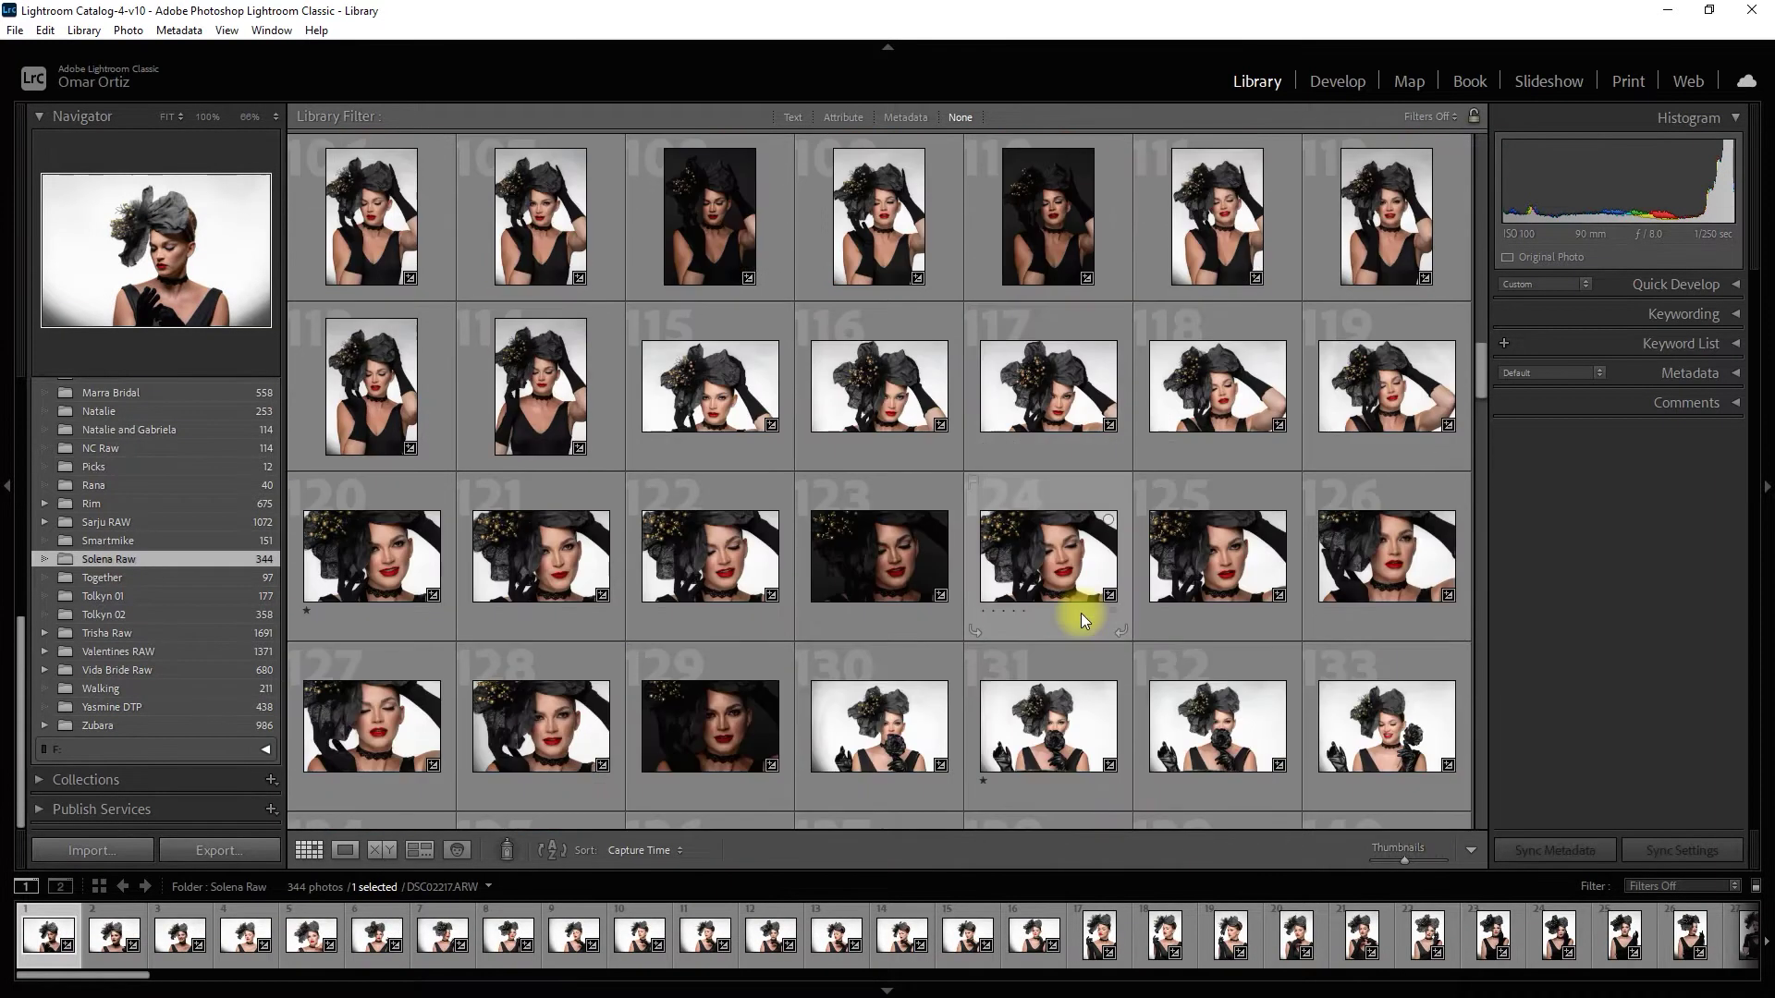
scroll(1081, 615, "down", 20)
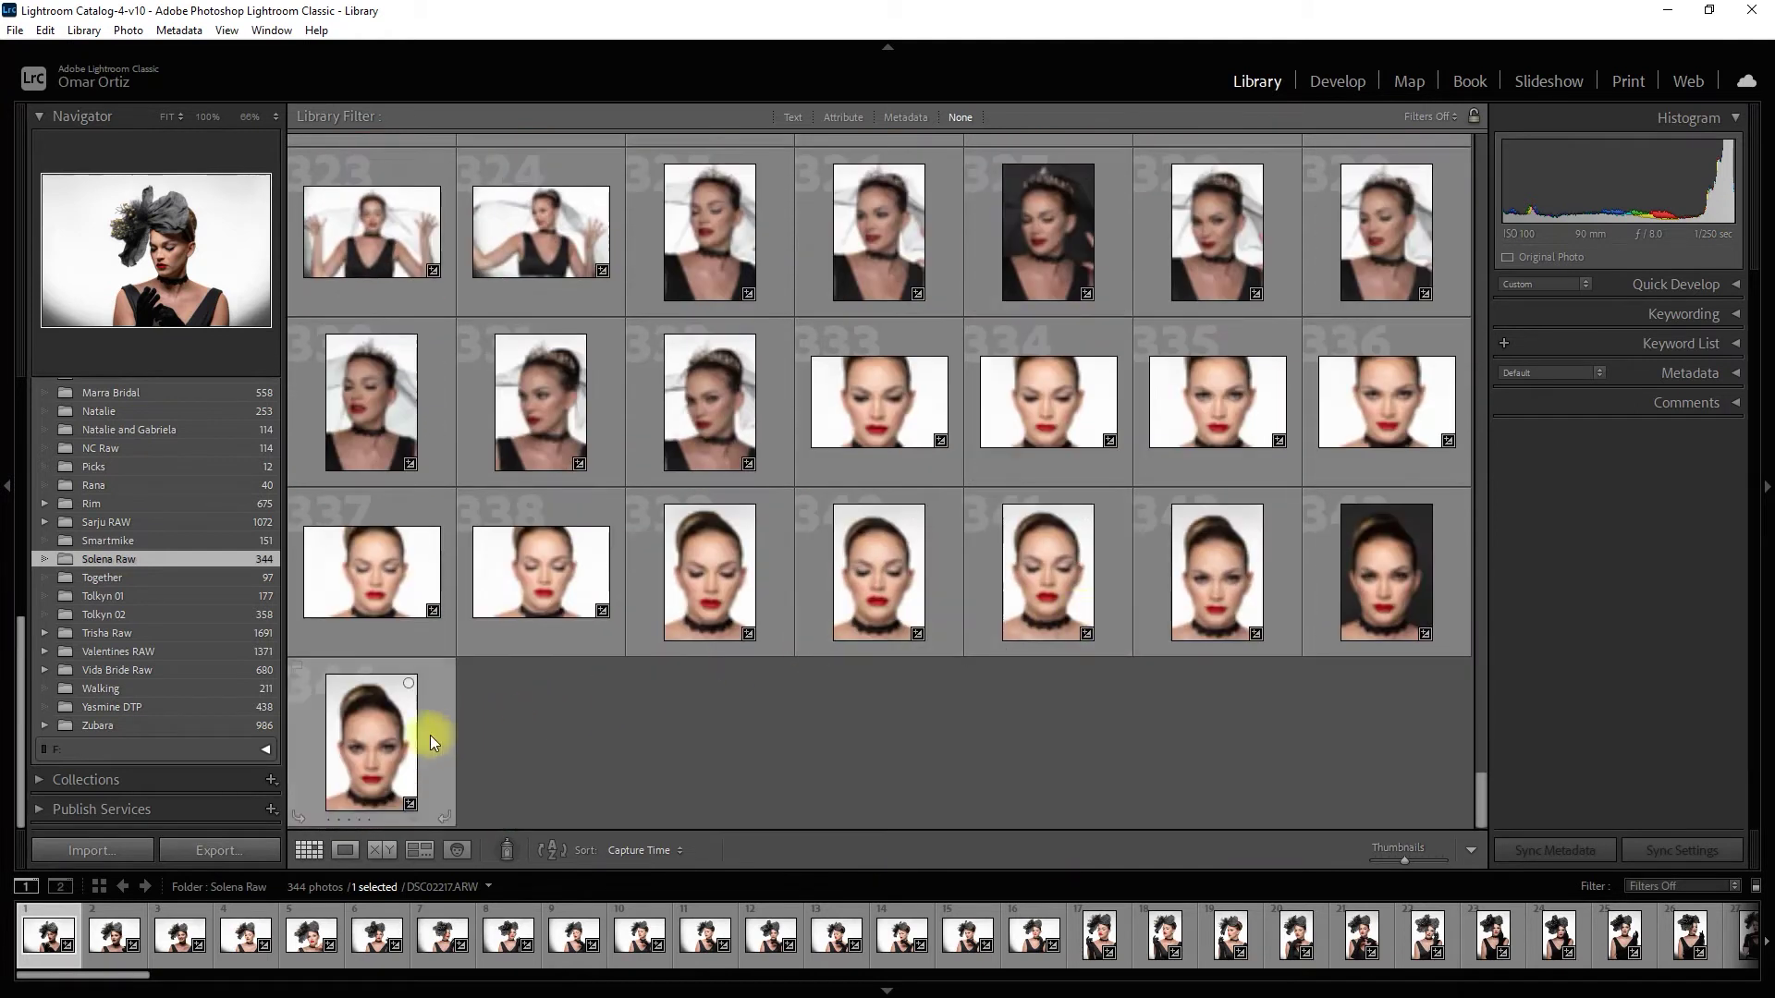
key("ctrl+a")
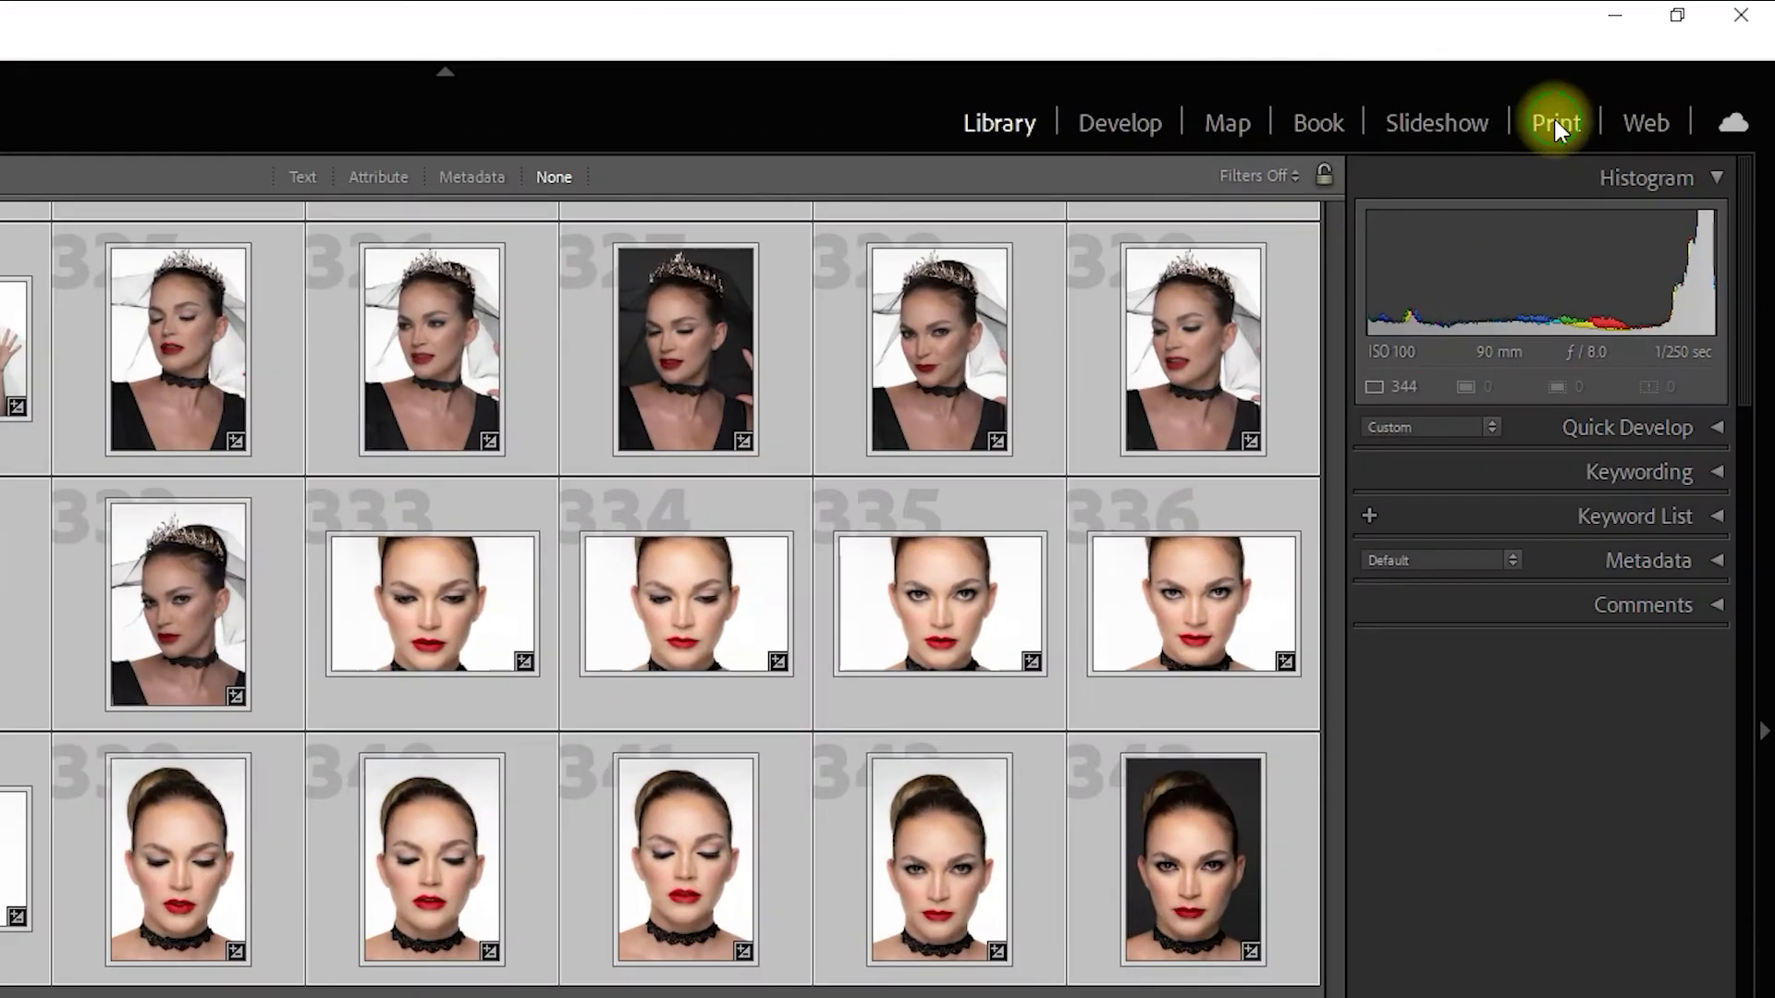
left_click(1628, 81)
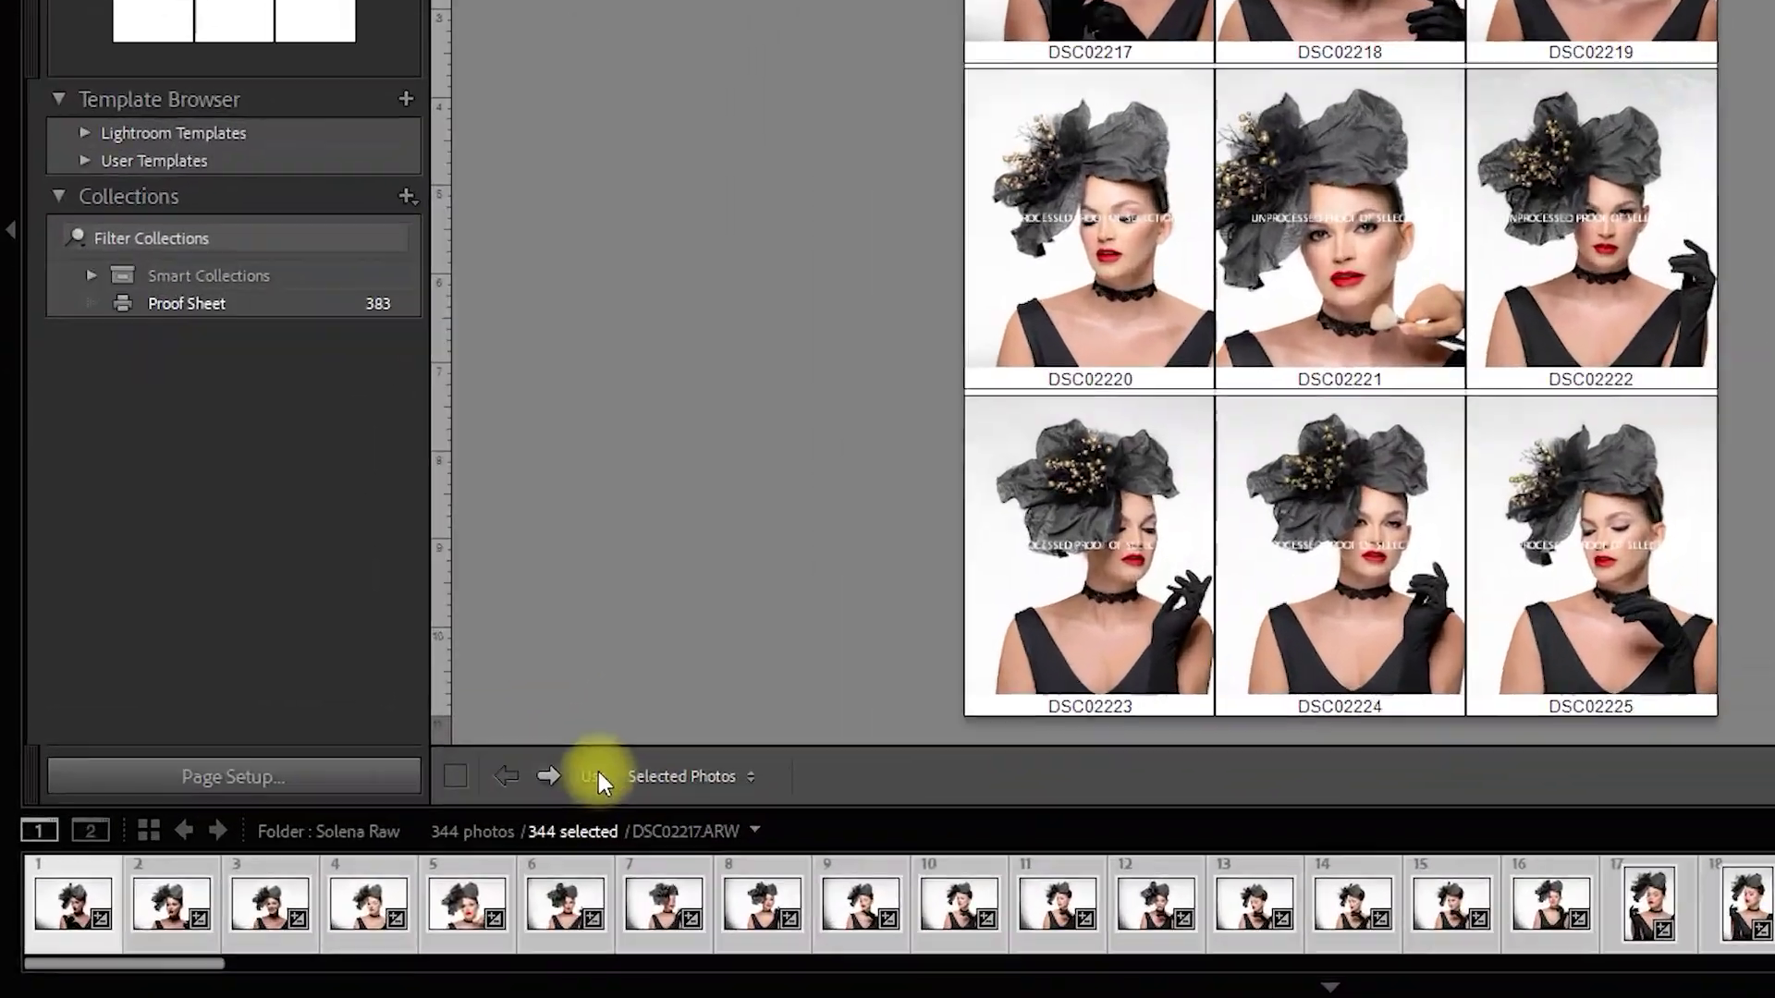
Page forward through the contact sheet to examine the layout of the following pages.
left_click(551, 775)
left_click(551, 775)
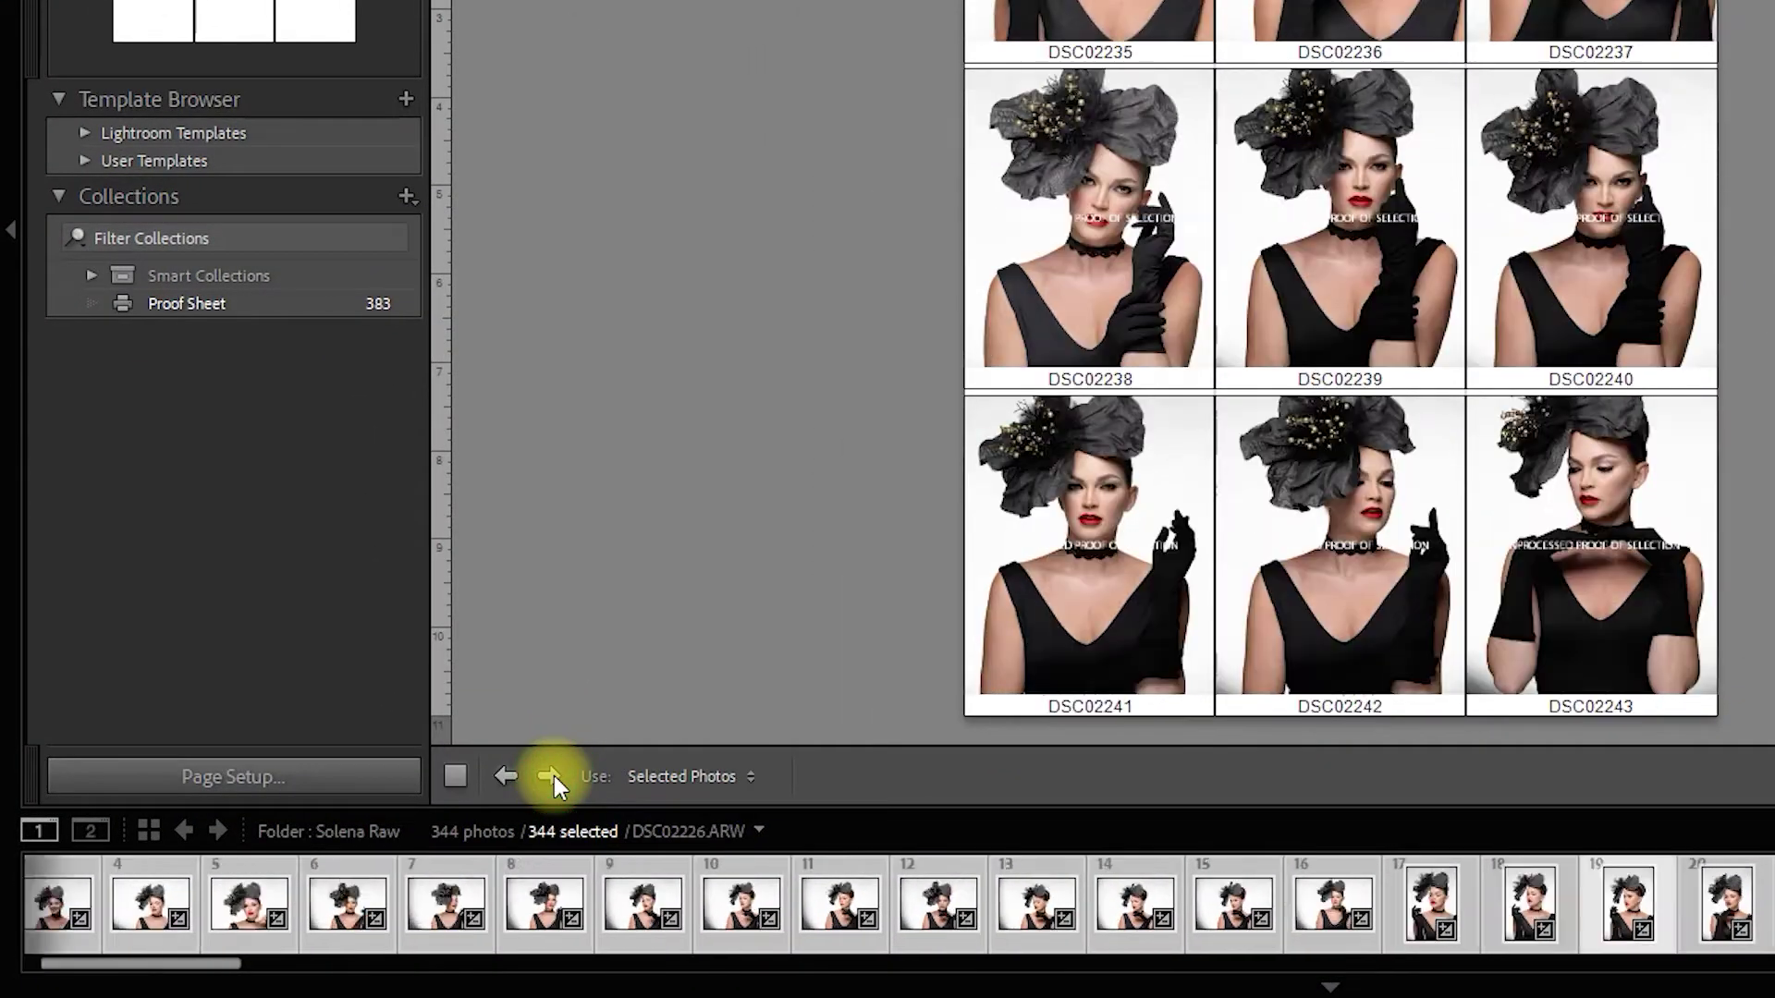
left_click(551, 774)
left_click(551, 775)
left_click(551, 774)
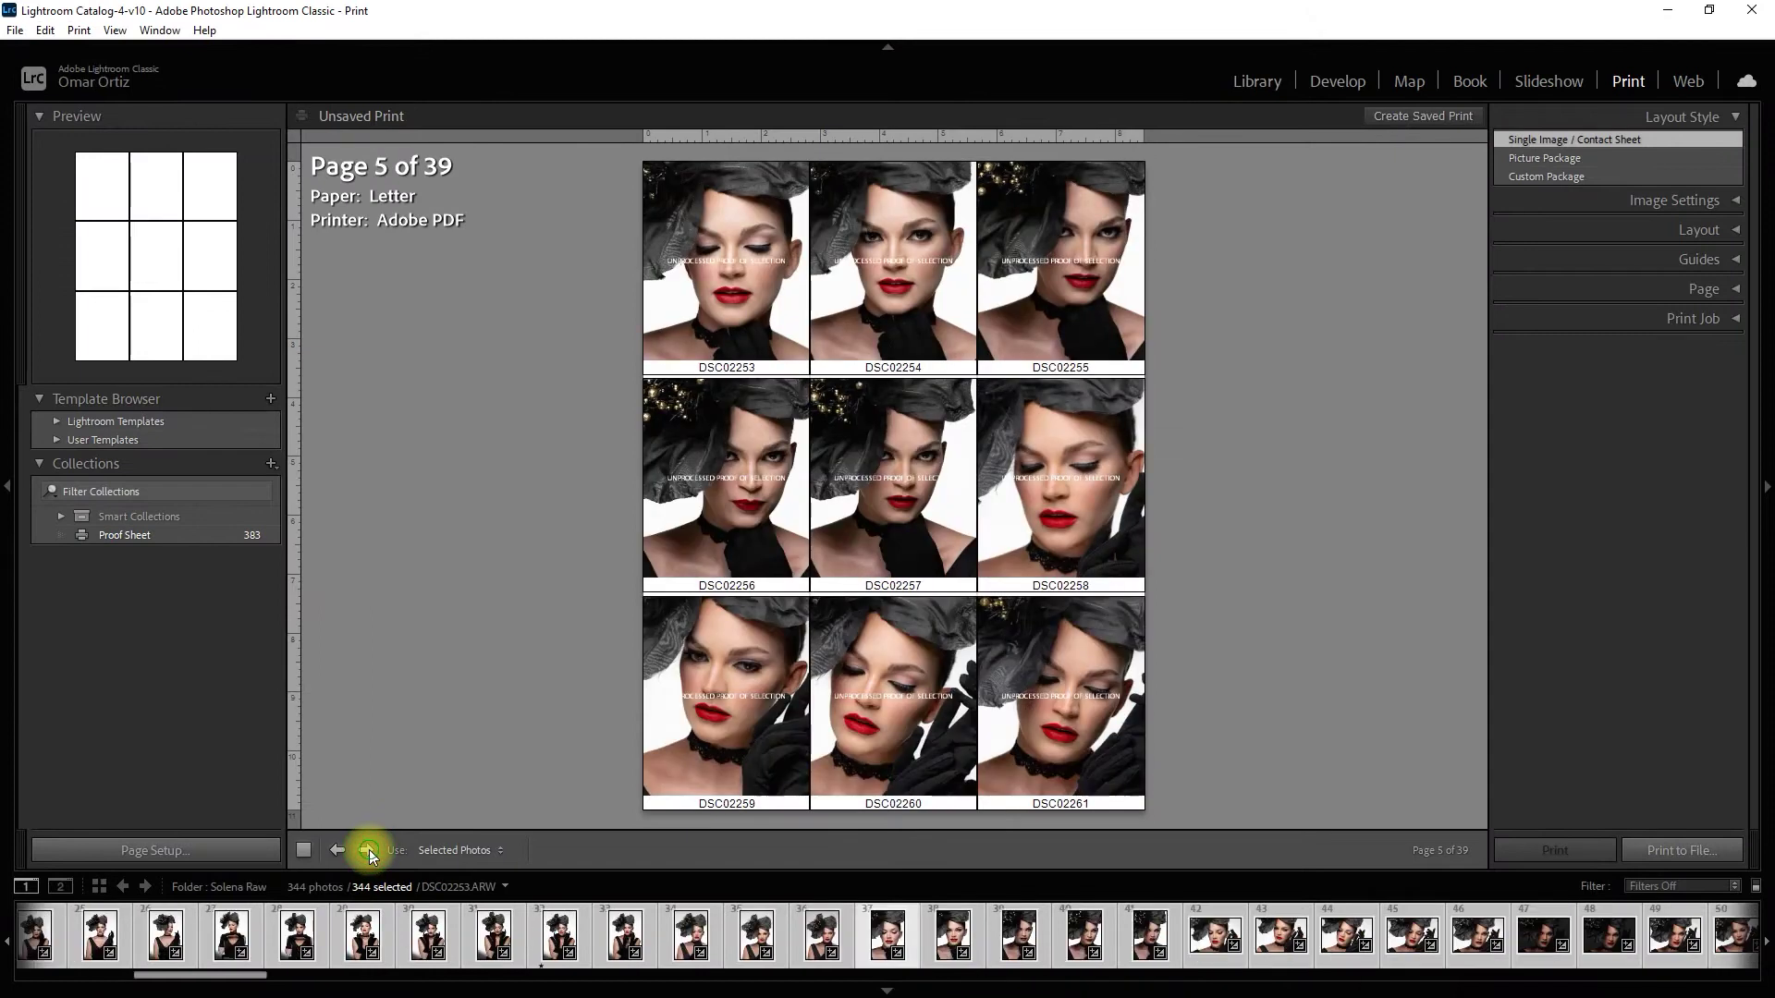
left_click(551, 775)
left_click(551, 774)
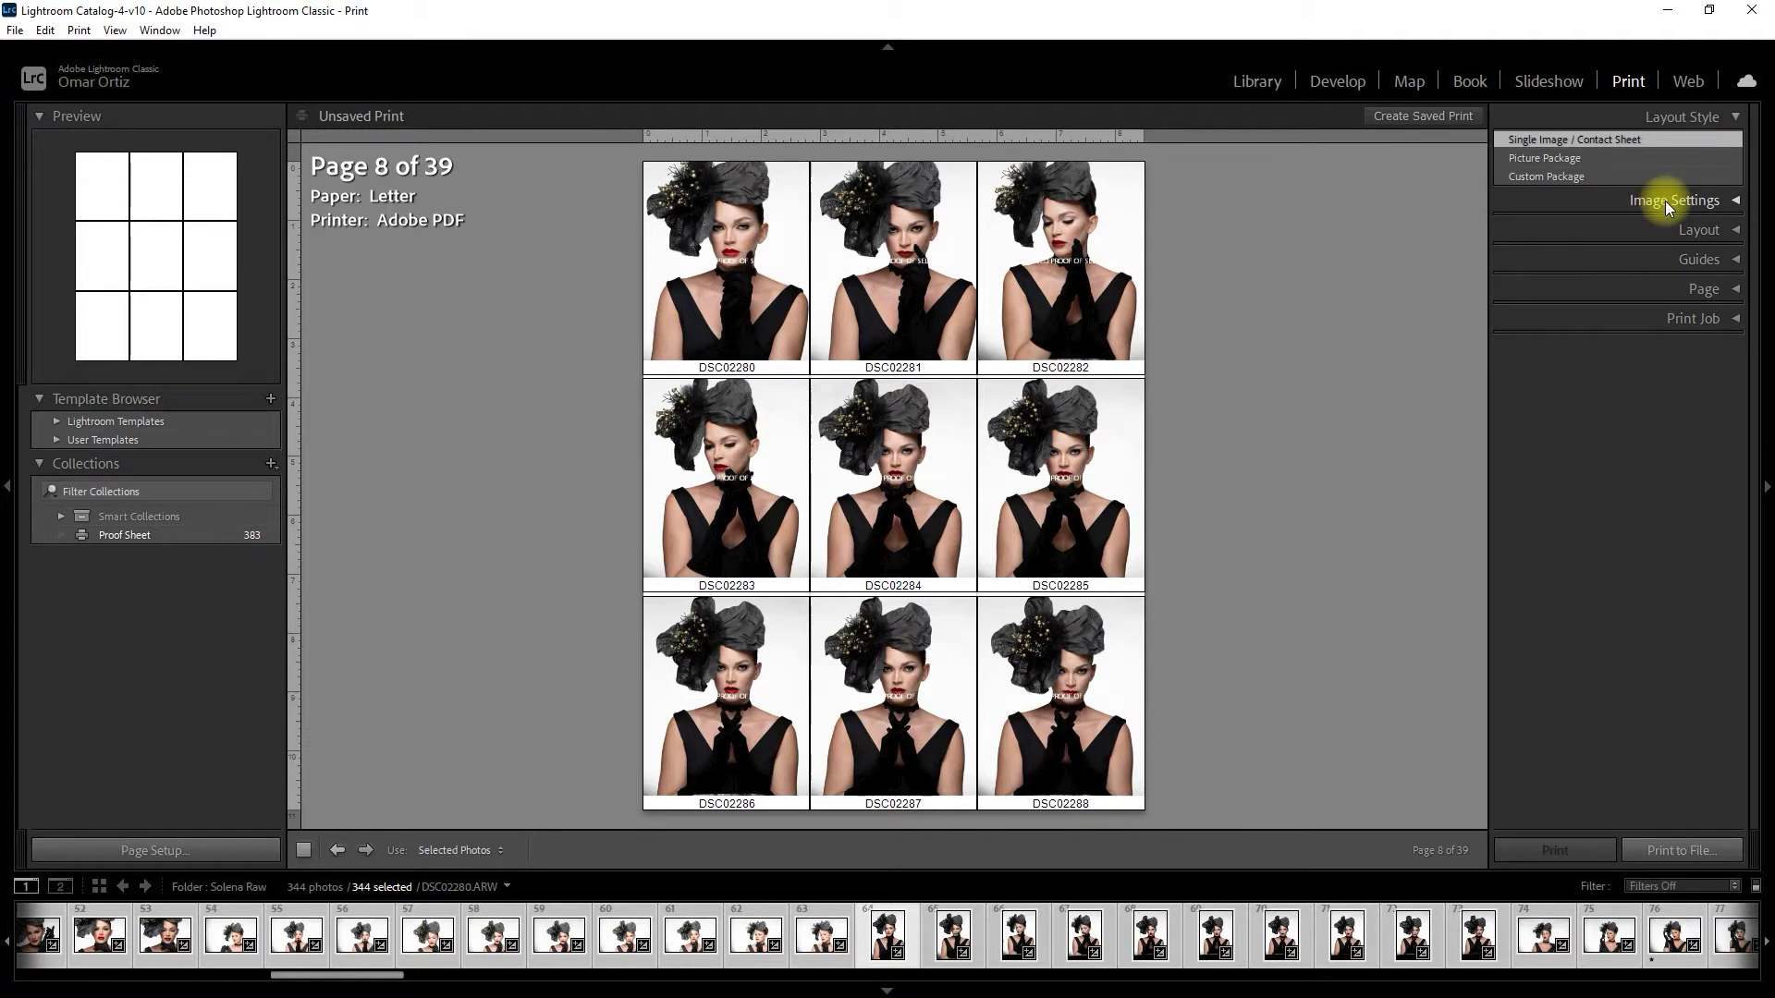
Turn Zoom to Fill off and back on for the contact sheet images.
left_click(1692, 201)
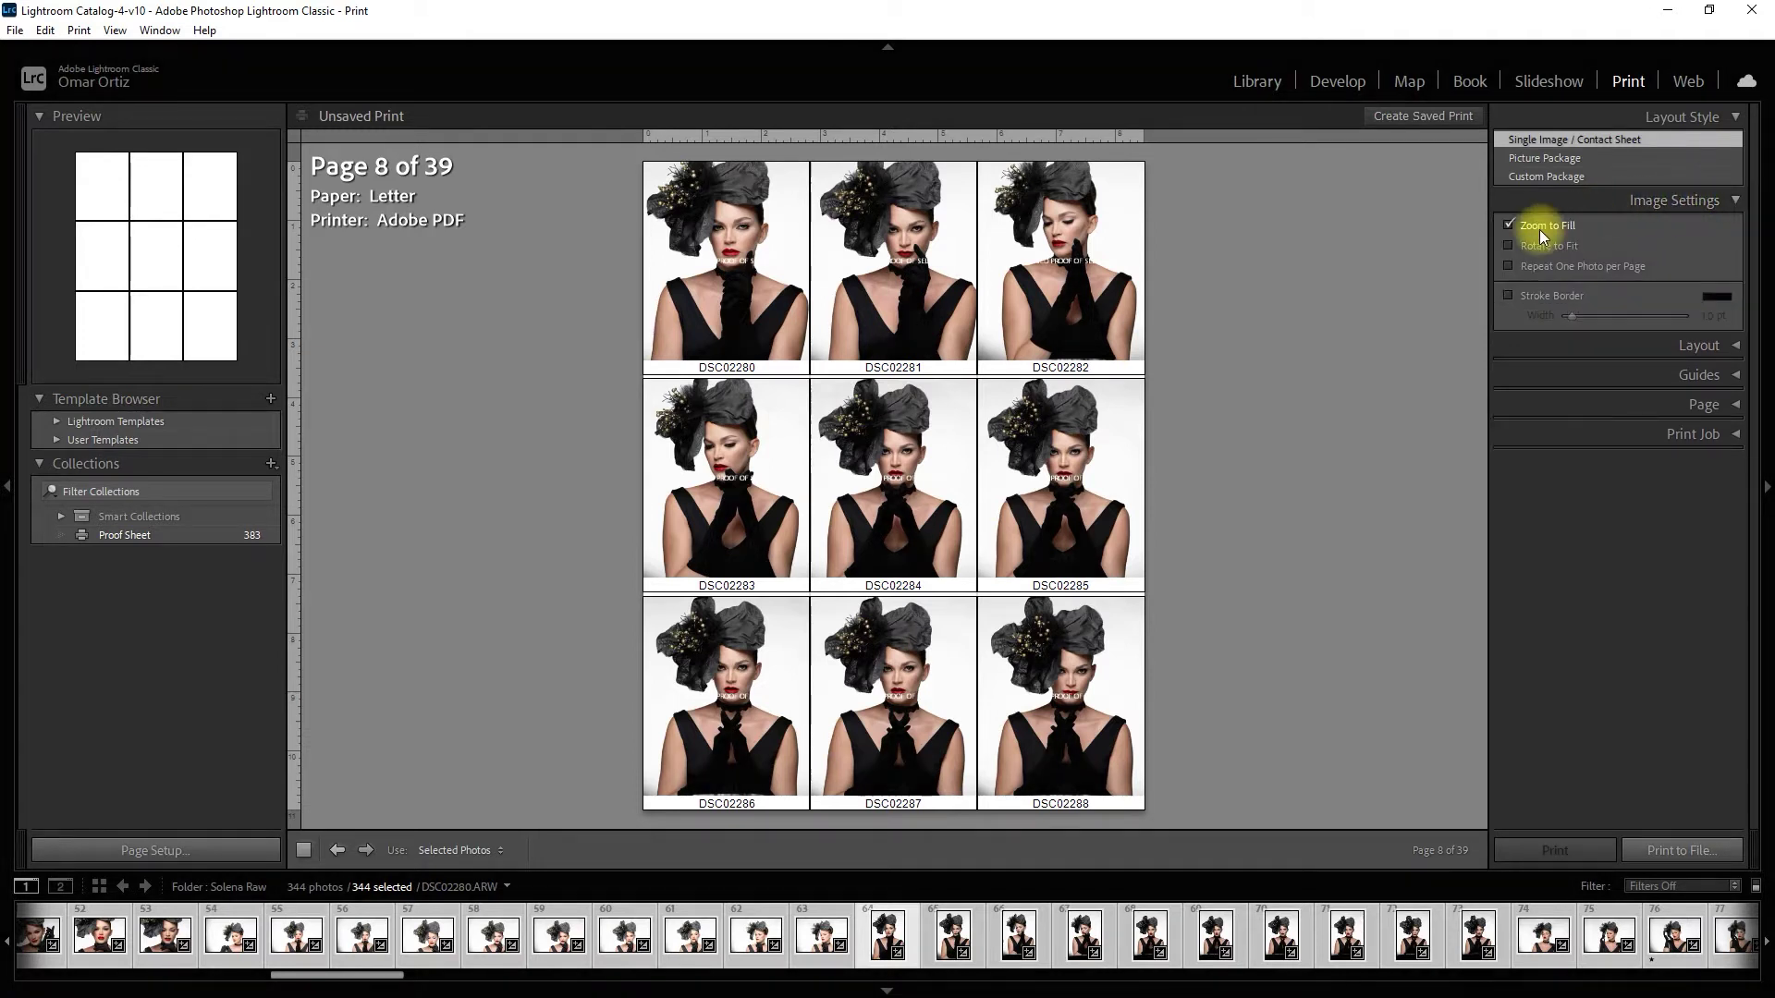
left_click(1573, 225)
left_click(1542, 231)
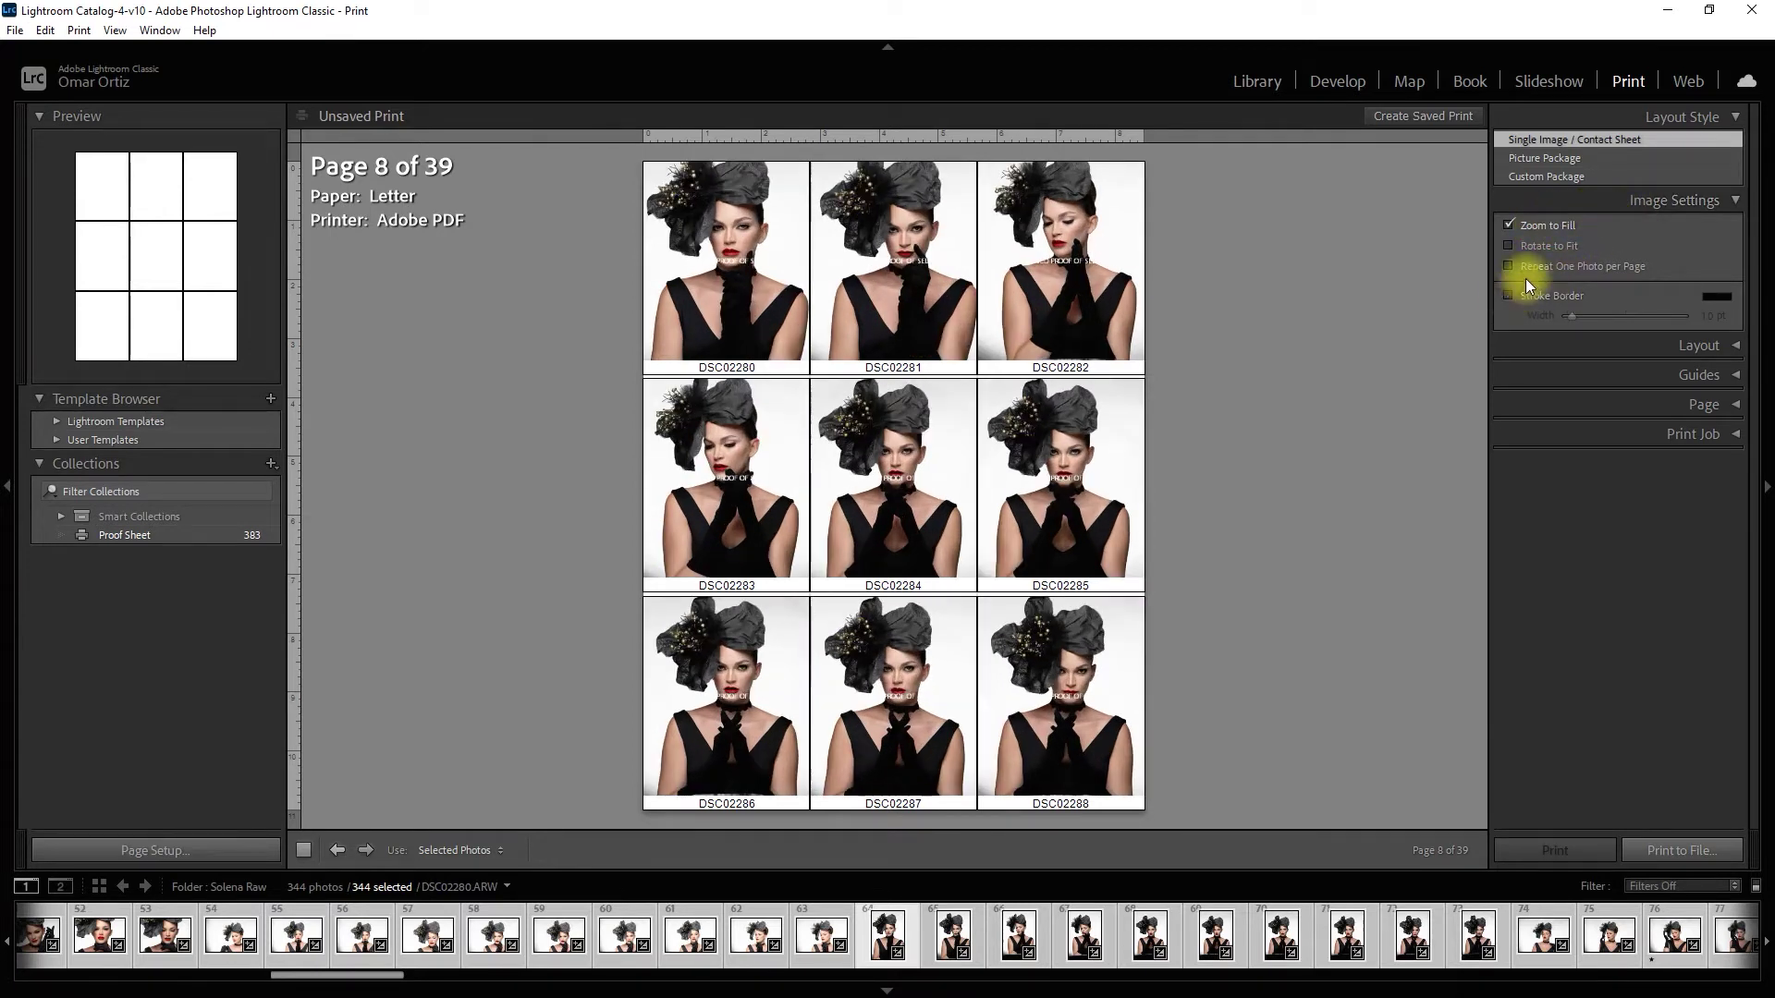
Try a wider white stroke border around the photos and turn the border off again.
left_click(1509, 297)
mouse_move(1573, 314)
left_mouse_down()
mouse_move(1606, 313)
mouse_move(1588, 313)
mouse_move(1617, 285)
mouse_move(1605, 297)
mouse_move(1630, 324)
left_mouse_up()
left_click(1712, 301)
left_click(1495, 270)
left_click(1282, 250)
left_click(1509, 294)
Try different margin, page grid and cell size values, ending with 3 rows, 3 columns and the cell height at maximum.
left_click(1562, 342)
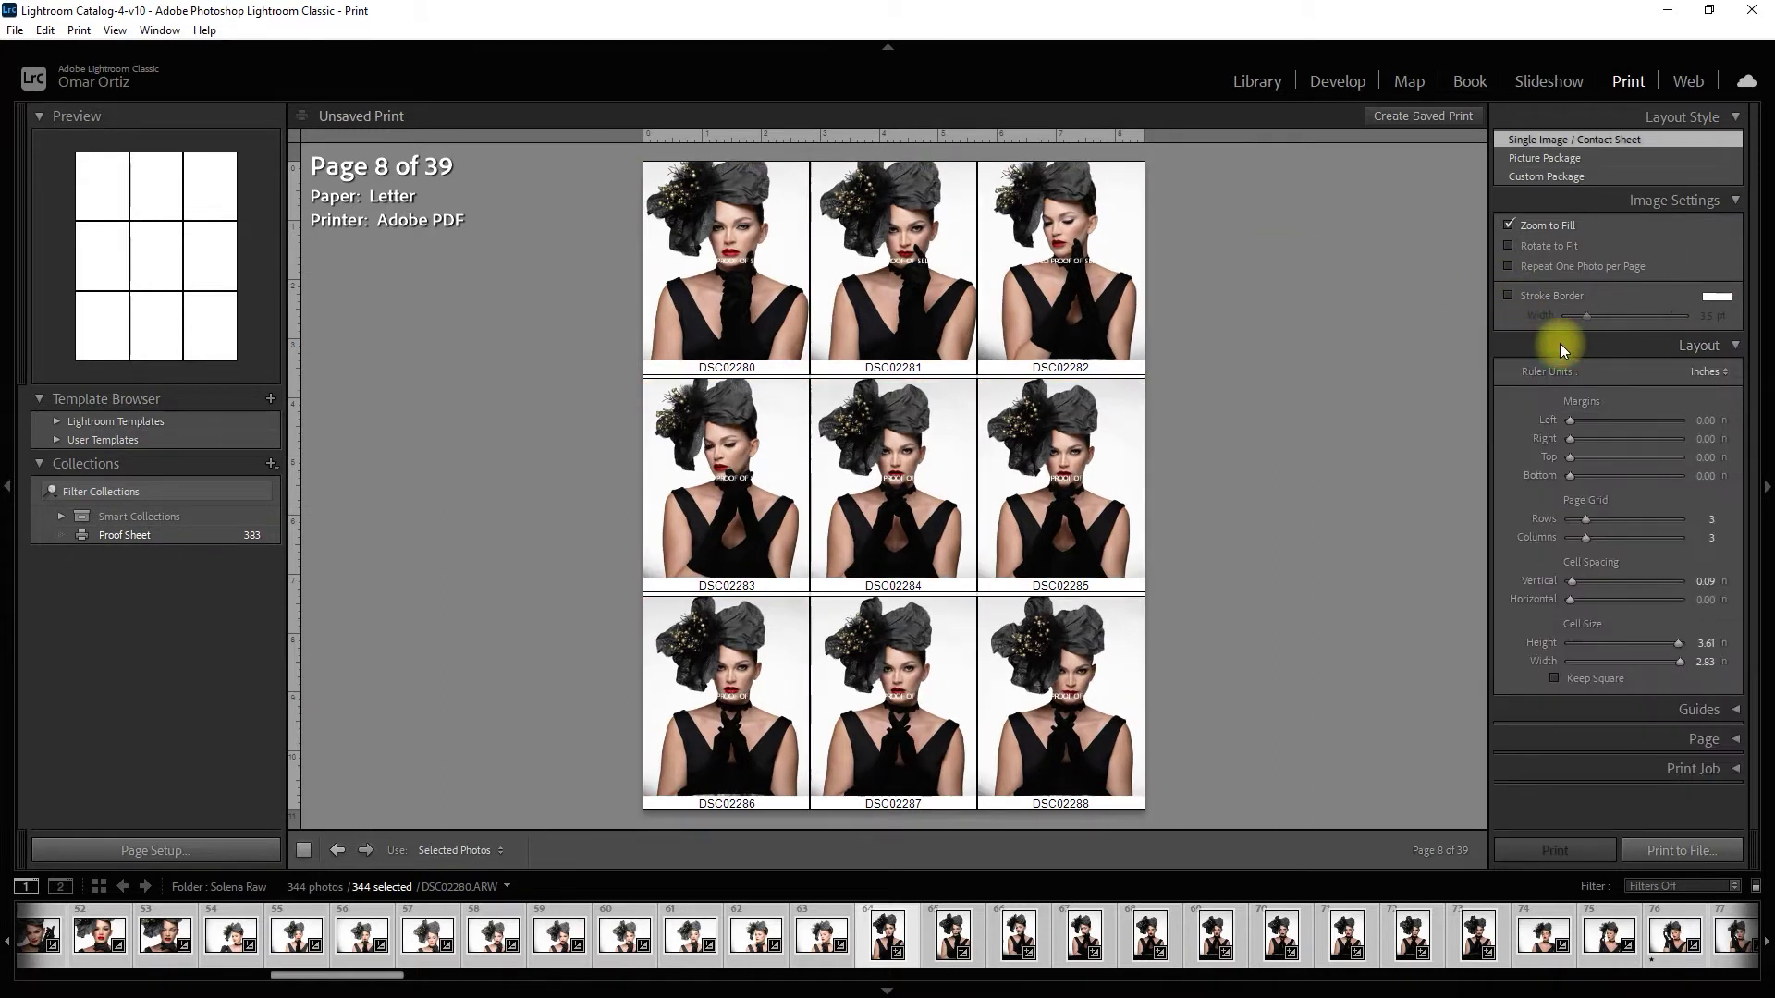
left_click(1588, 207)
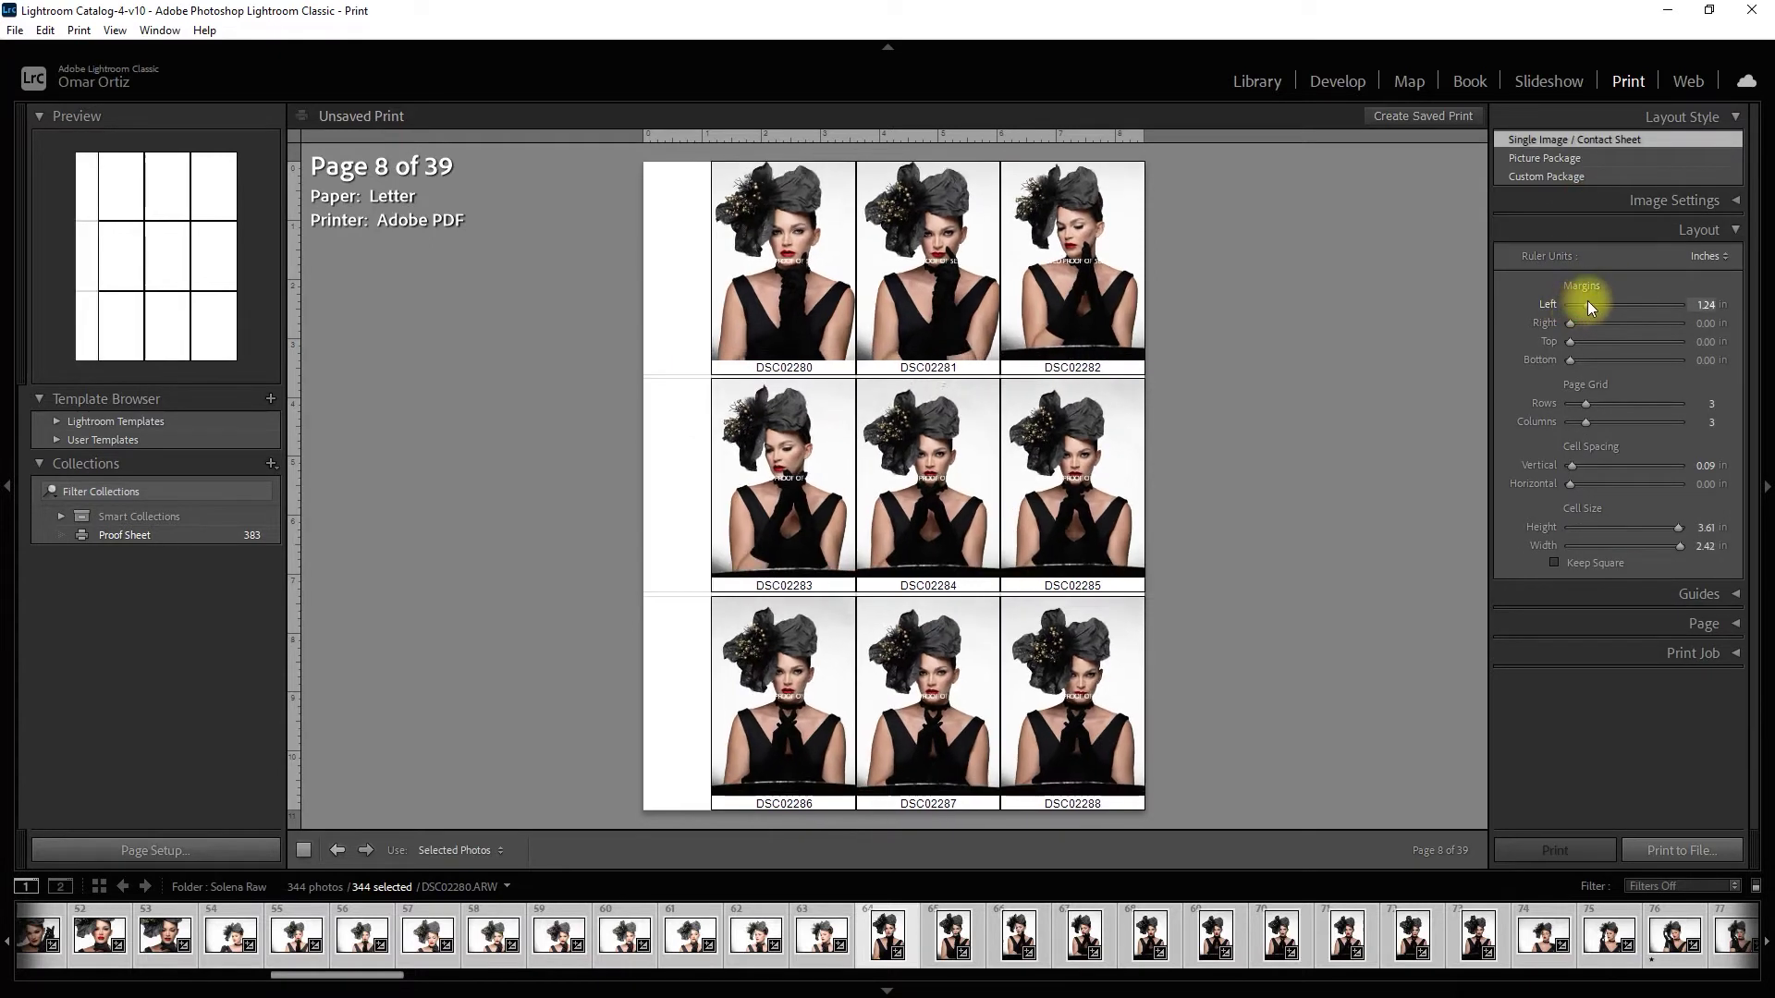
mouse_move(1582, 404)
left_mouse_down()
mouse_move(1603, 421)
mouse_move(1577, 422)
mouse_move(1584, 404)
left_mouse_up()
left_click_drag(1577, 421, 1539, 478)
mouse_move(1677, 526)
left_mouse_down()
mouse_move(1646, 527)
mouse_move(1684, 545)
left_mouse_up()
left_click_drag(1675, 527, 1727, 531)
left_click(1735, 229)
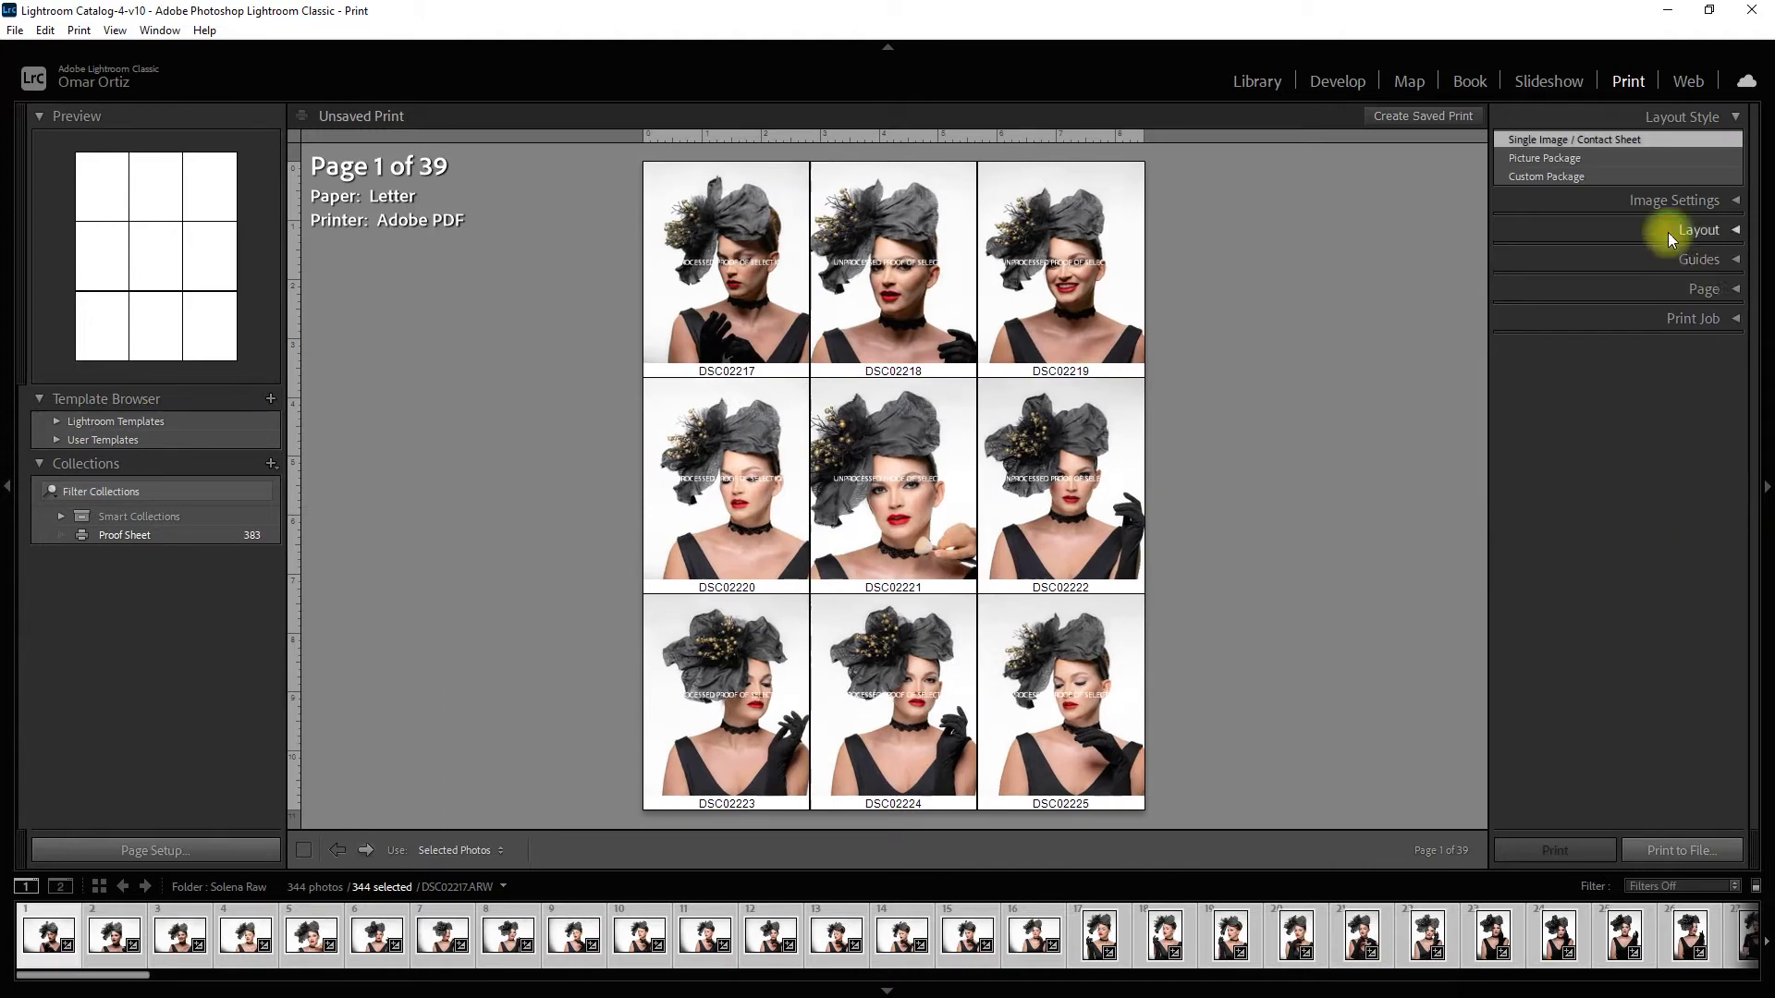
Turn the page guides off and back on.
left_click(1735, 261)
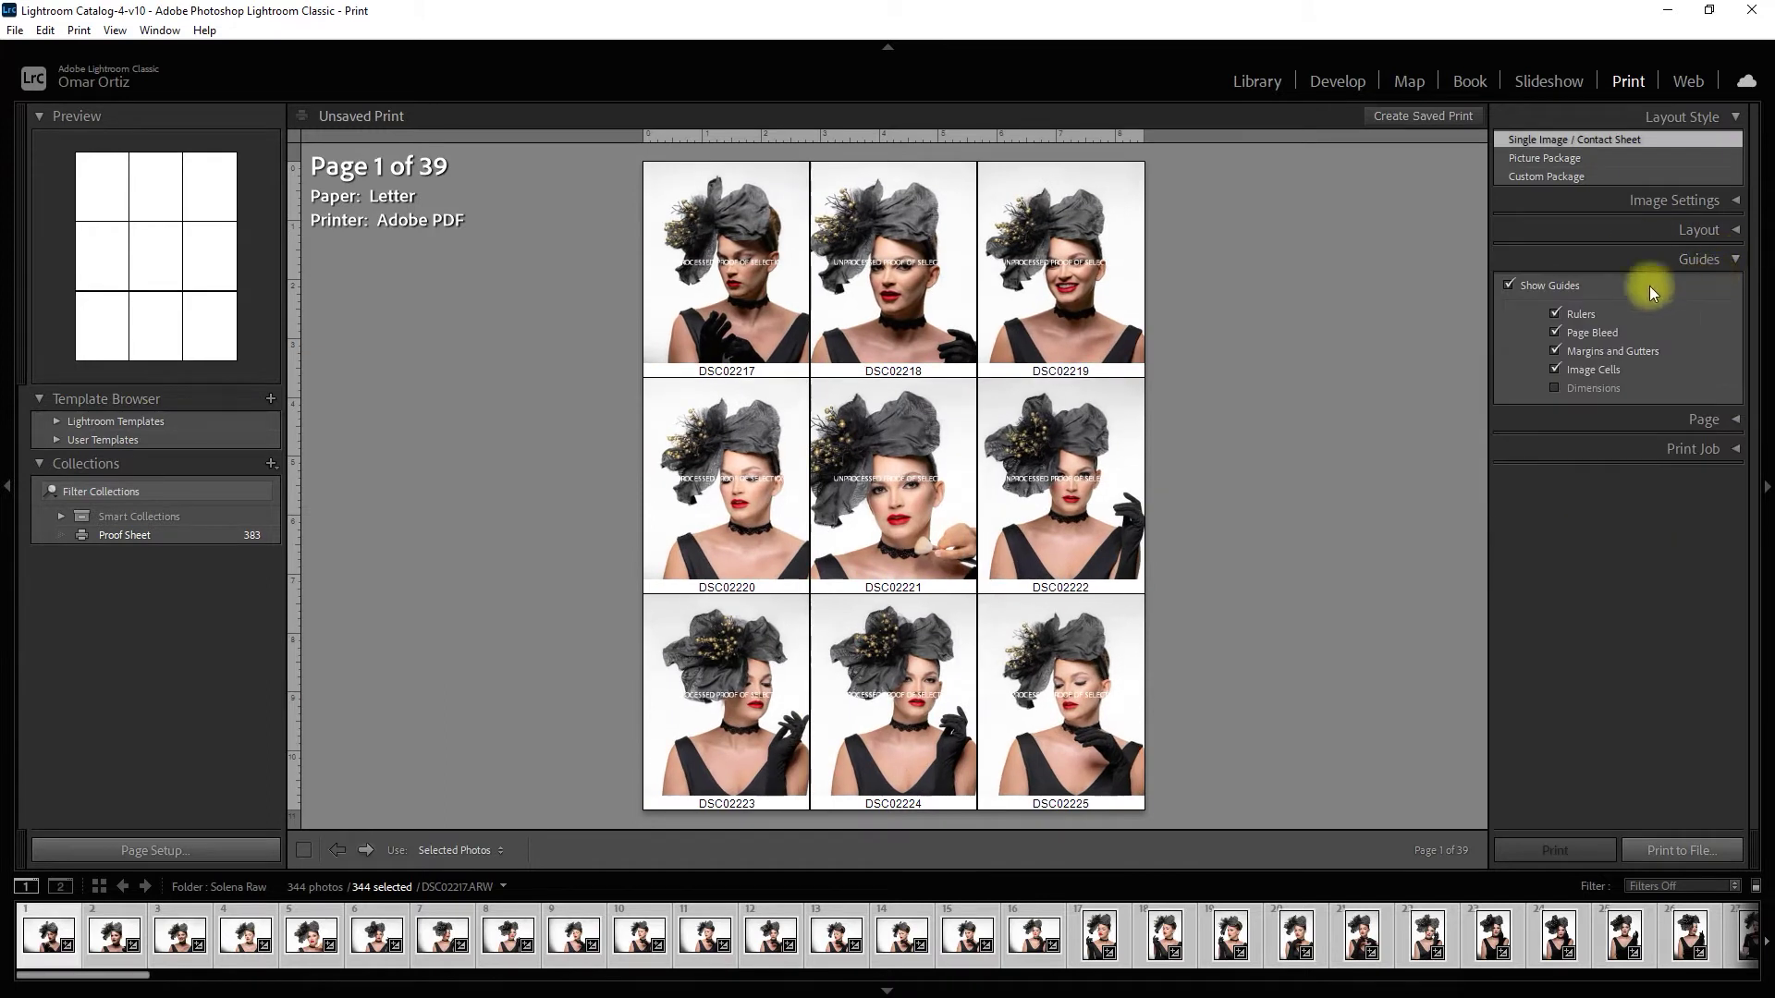
left_click(1509, 284)
left_click(1508, 284)
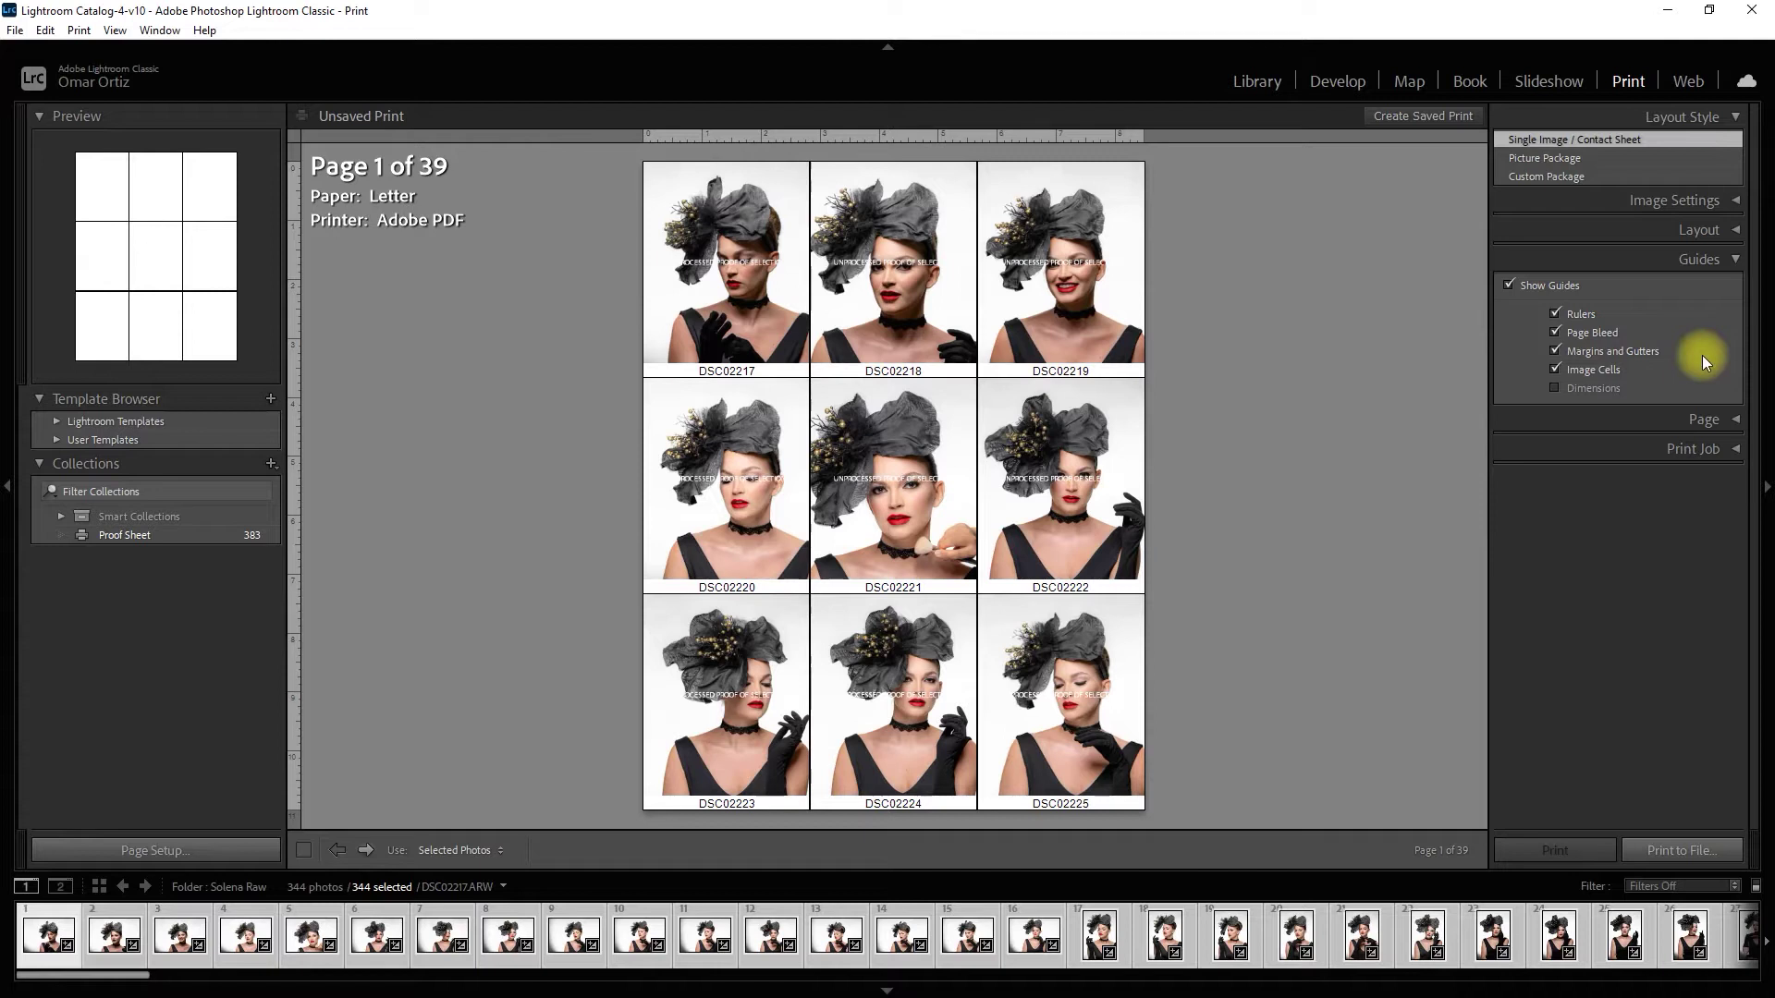
left_click(1717, 263)
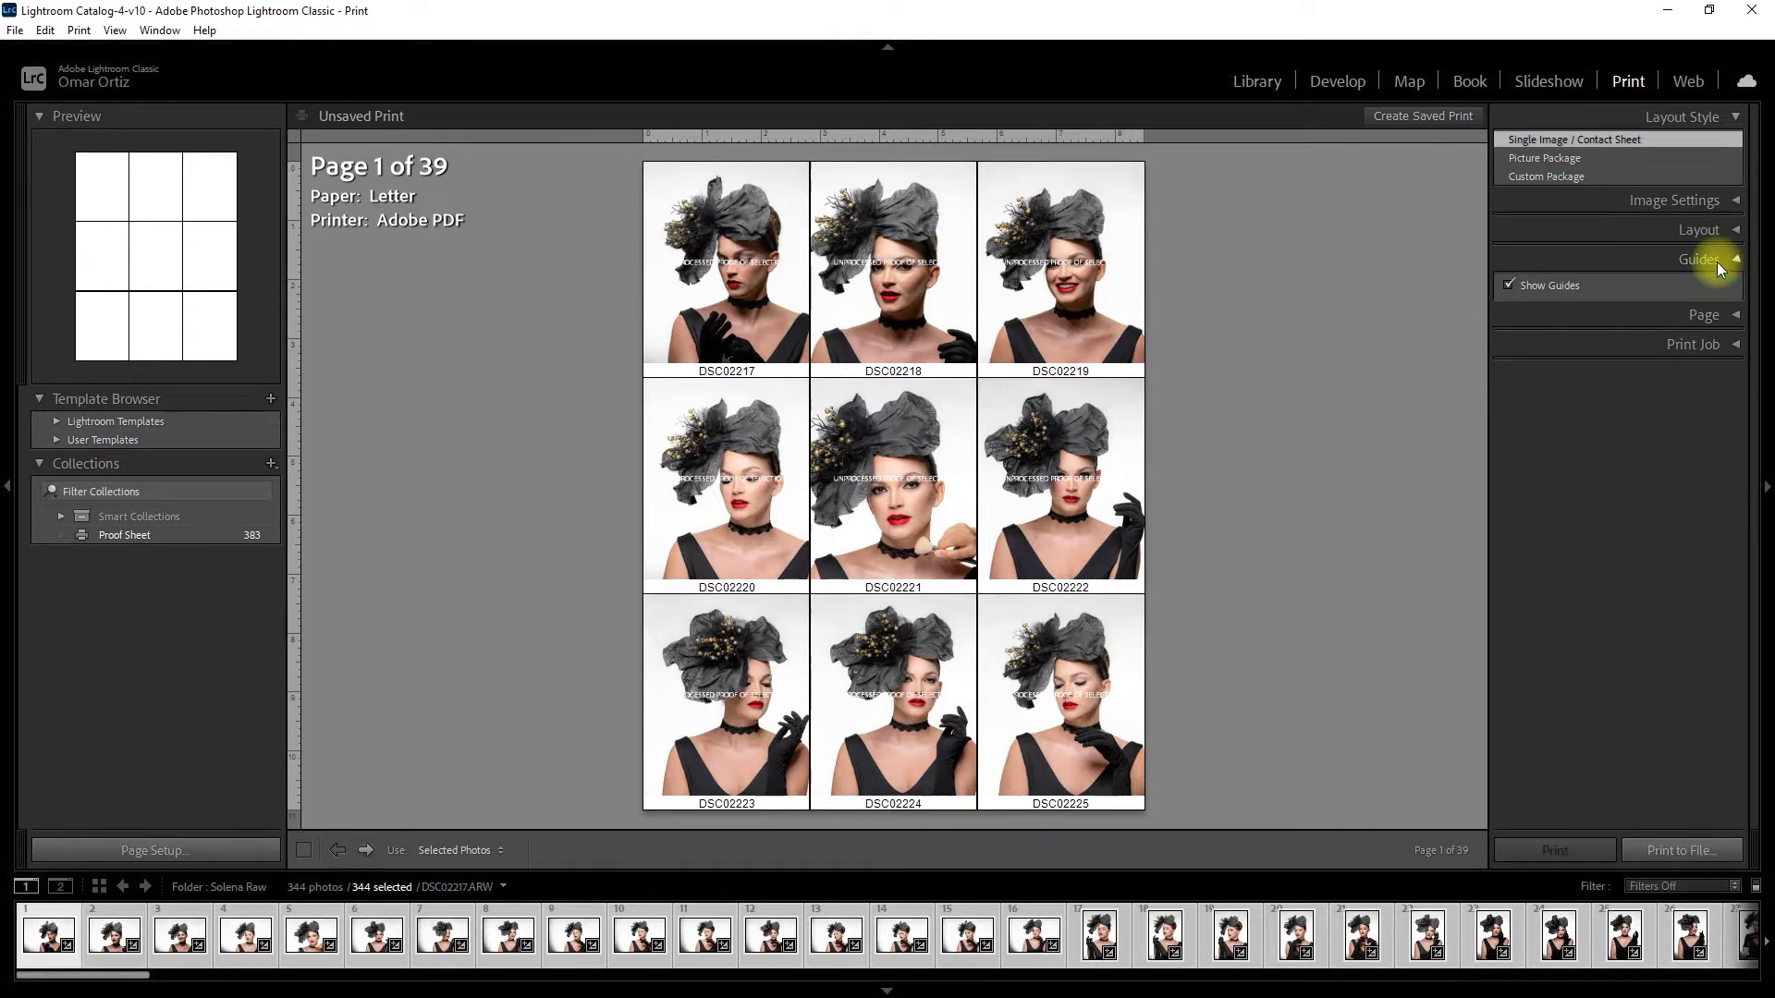
Try the identity plate and page background color options, leaving both disabled.
left_click(1714, 288)
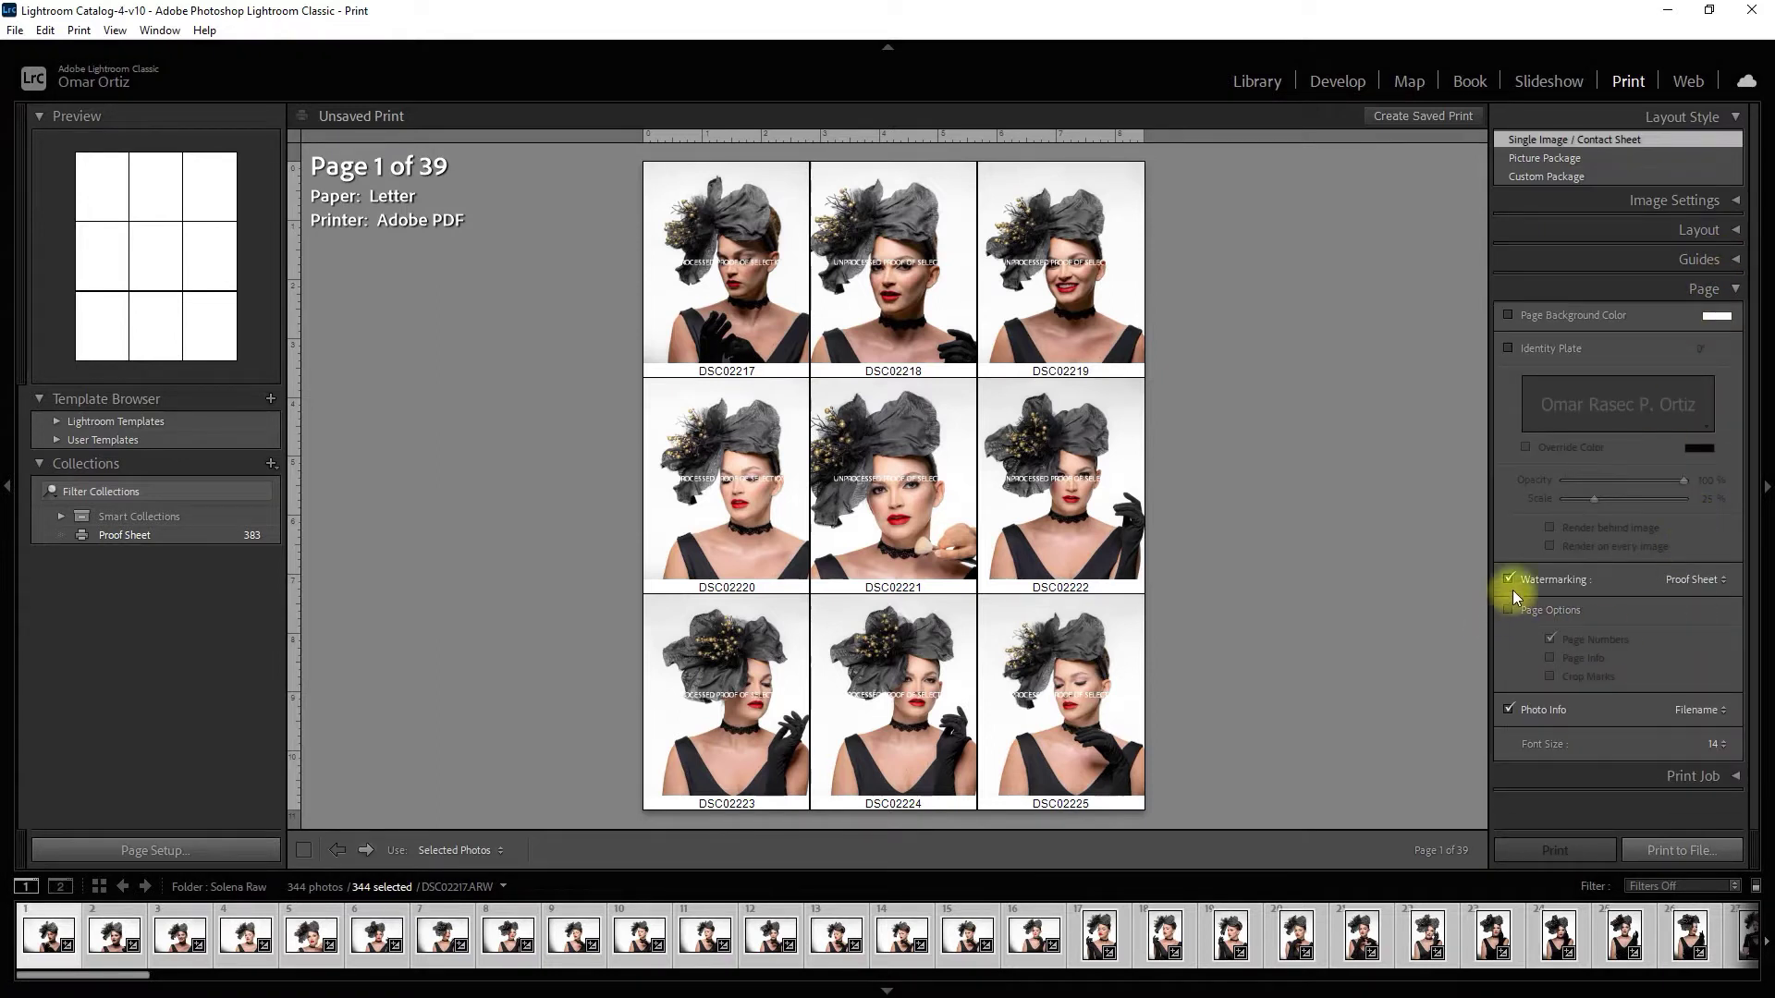
left_click(1509, 349)
left_click(1510, 348)
left_click(1711, 317)
left_click_drag(1520, 317, 1650, 295)
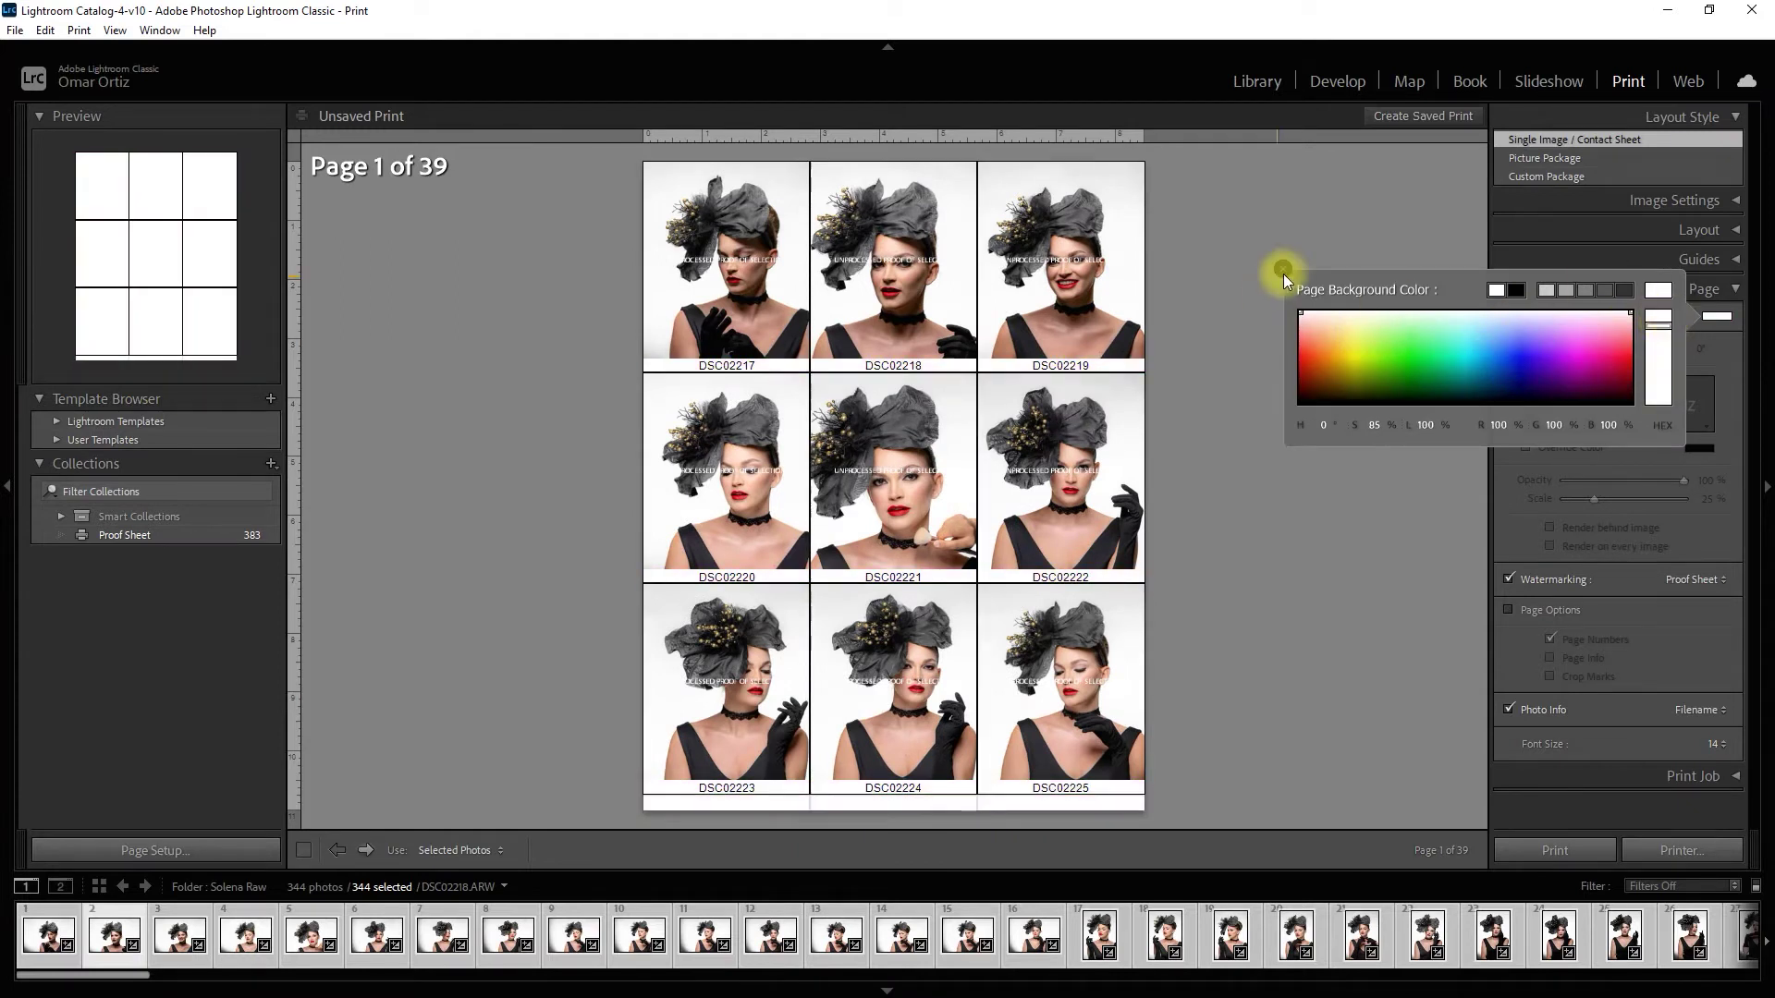
left_click(1282, 269)
left_click(1509, 348)
left_click(1509, 348)
View the watermark choices and try the page options with crop marks, turning the page options off again.
left_click(1696, 579)
left_click(1711, 581)
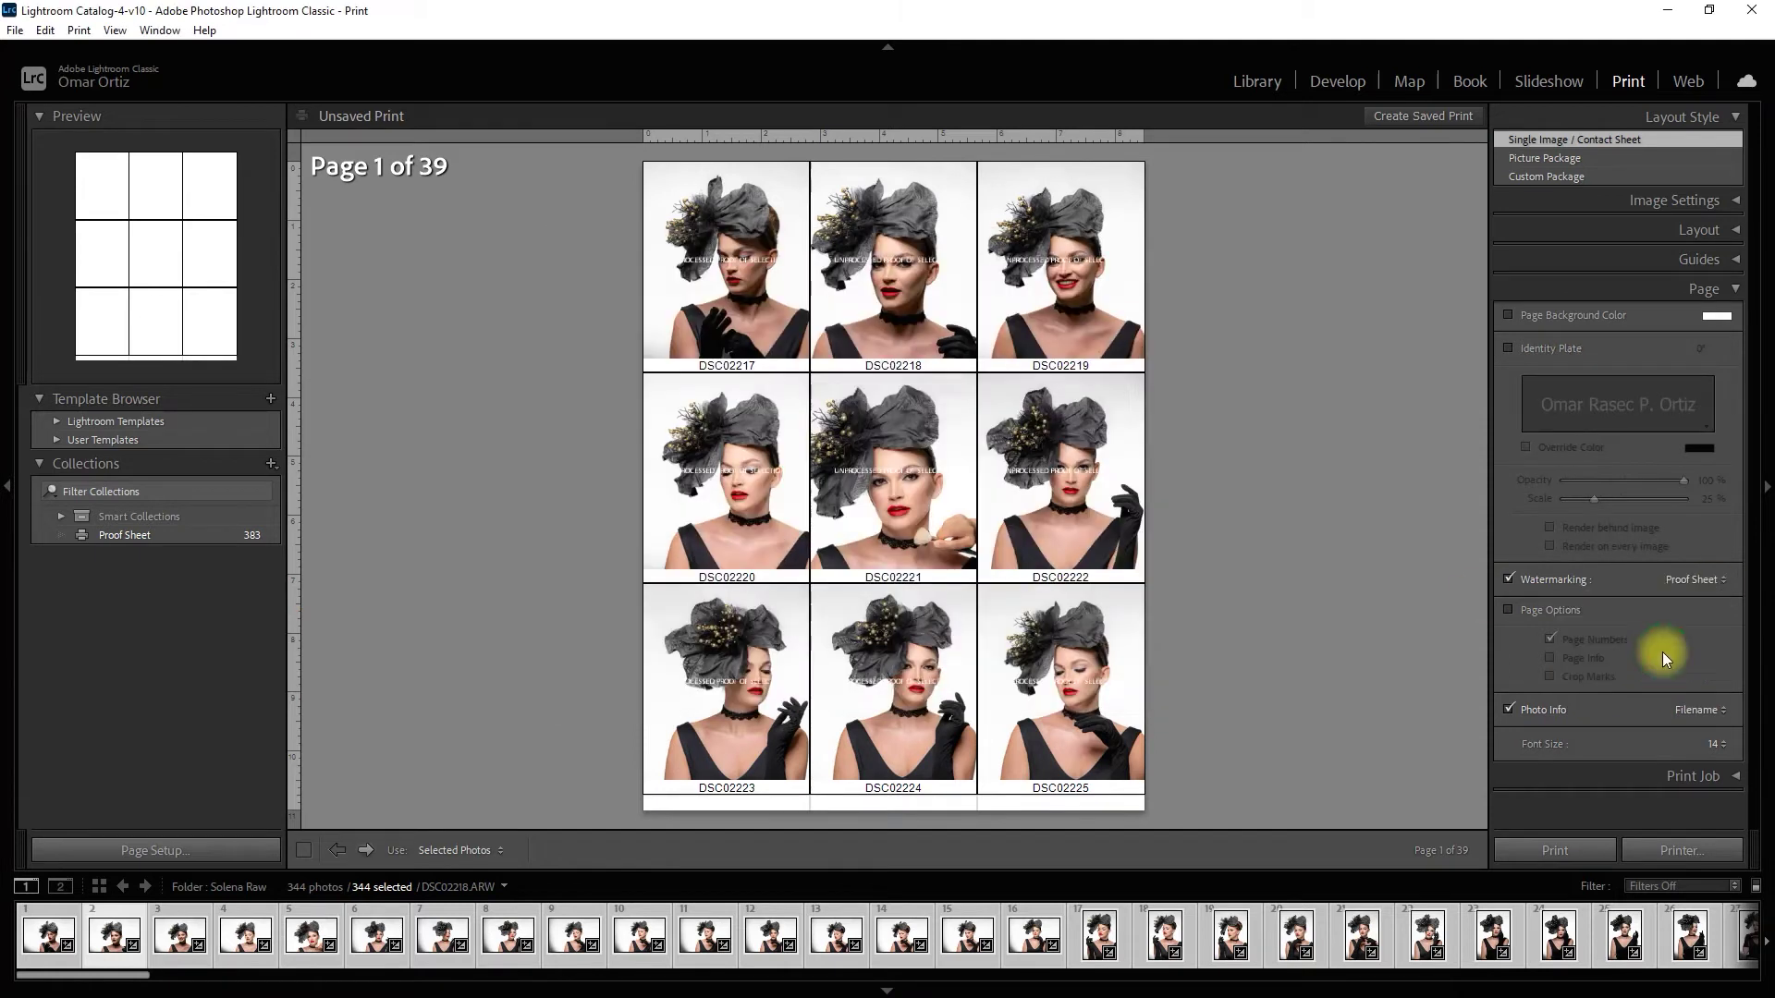
left_click(1507, 610)
left_click(1550, 673)
left_click(1512, 606)
Toggle the photo info labels under the images and view the label template editor, leaving Filename selected.
left_click(1510, 710)
left_click(1510, 710)
left_click(1510, 710)
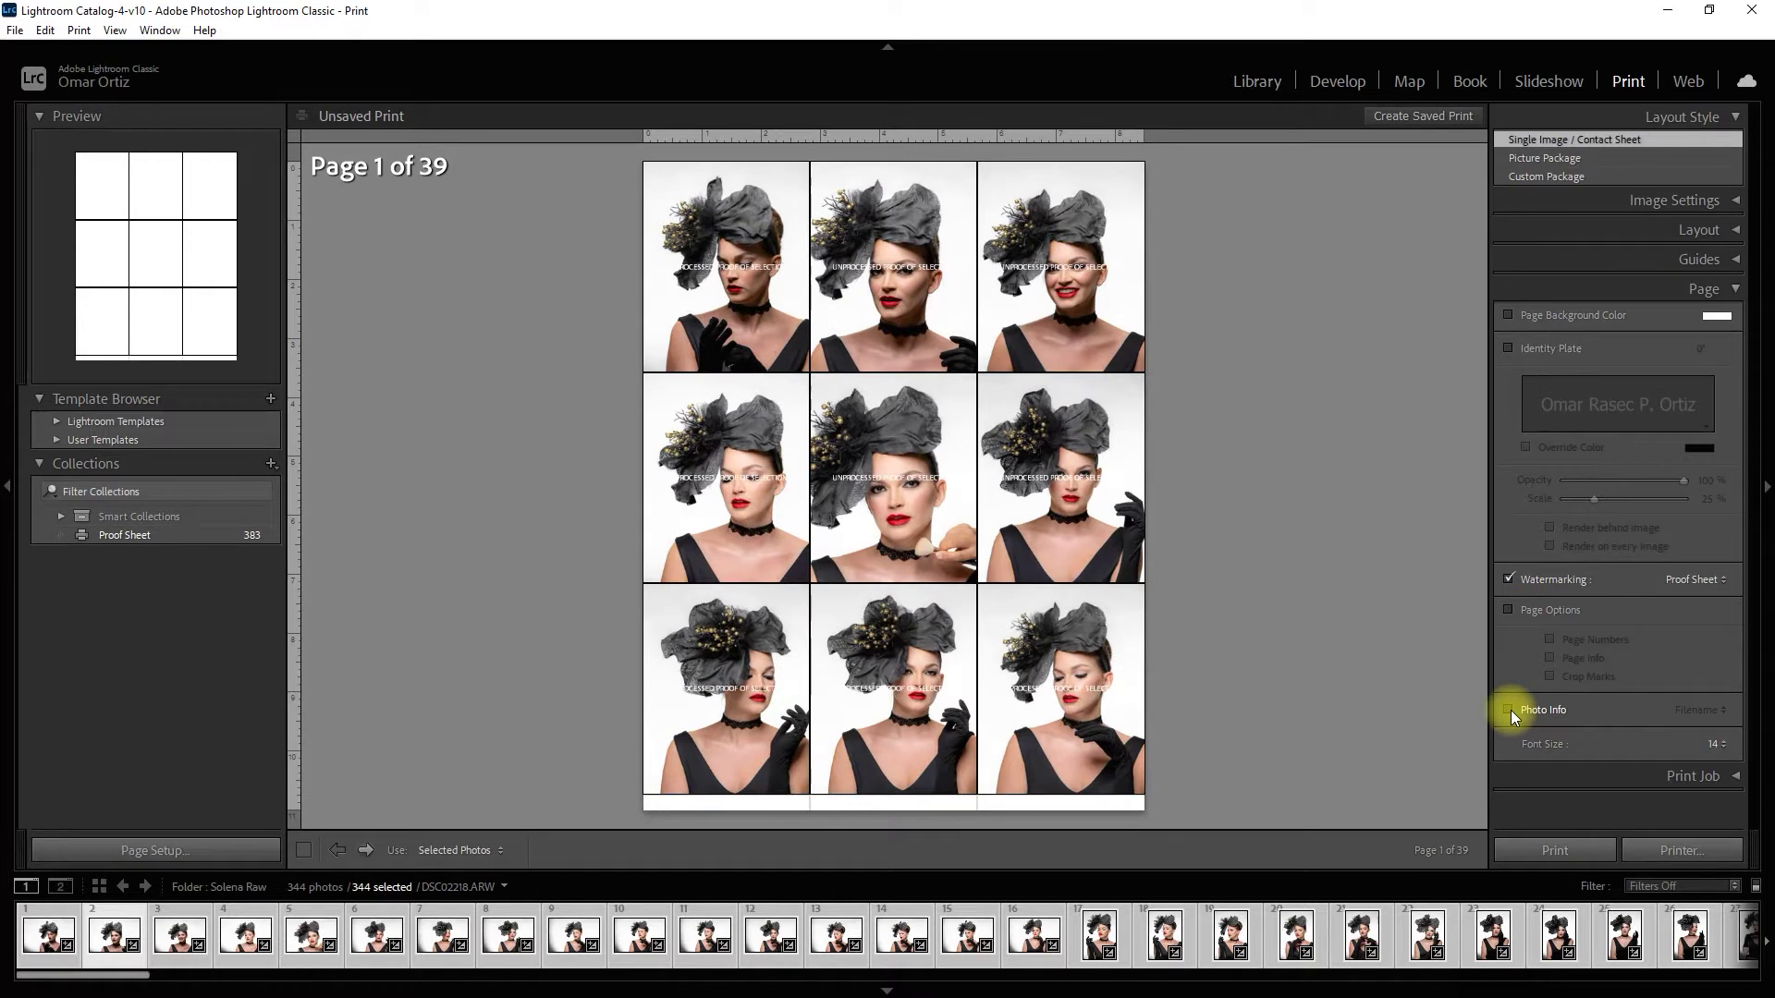
left_click(1510, 709)
left_click(1721, 711)
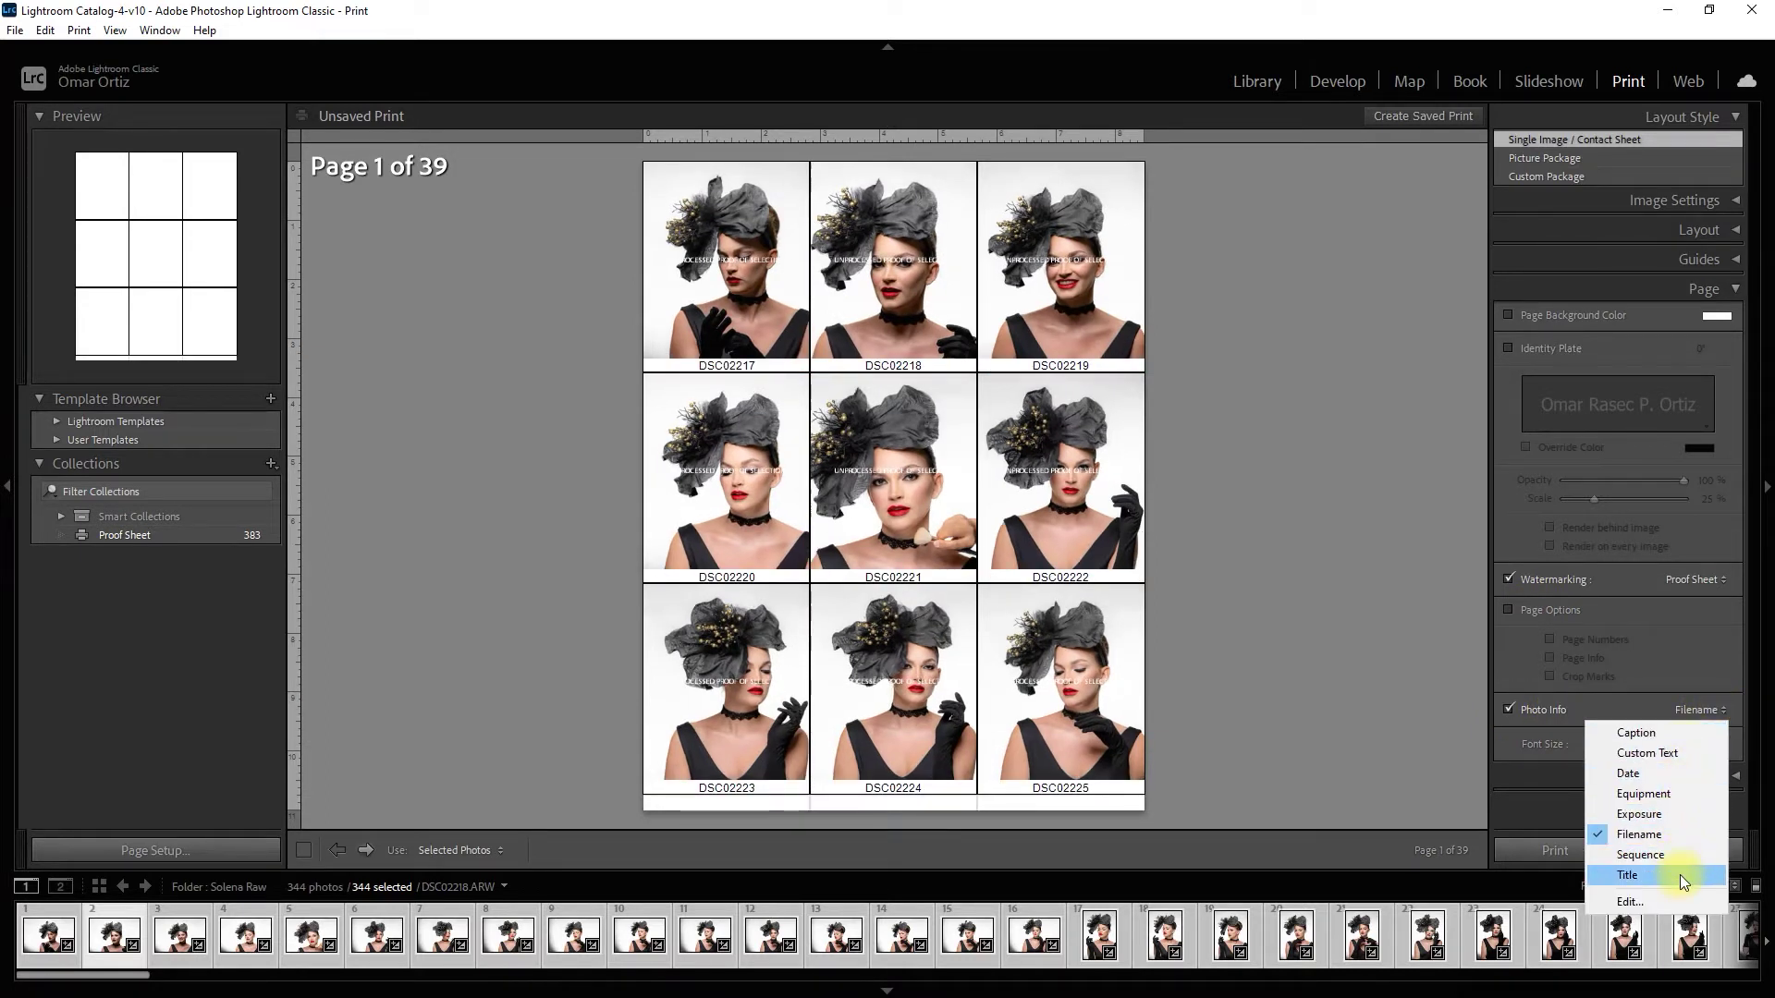
left_click(1678, 902)
left_click(1077, 792)
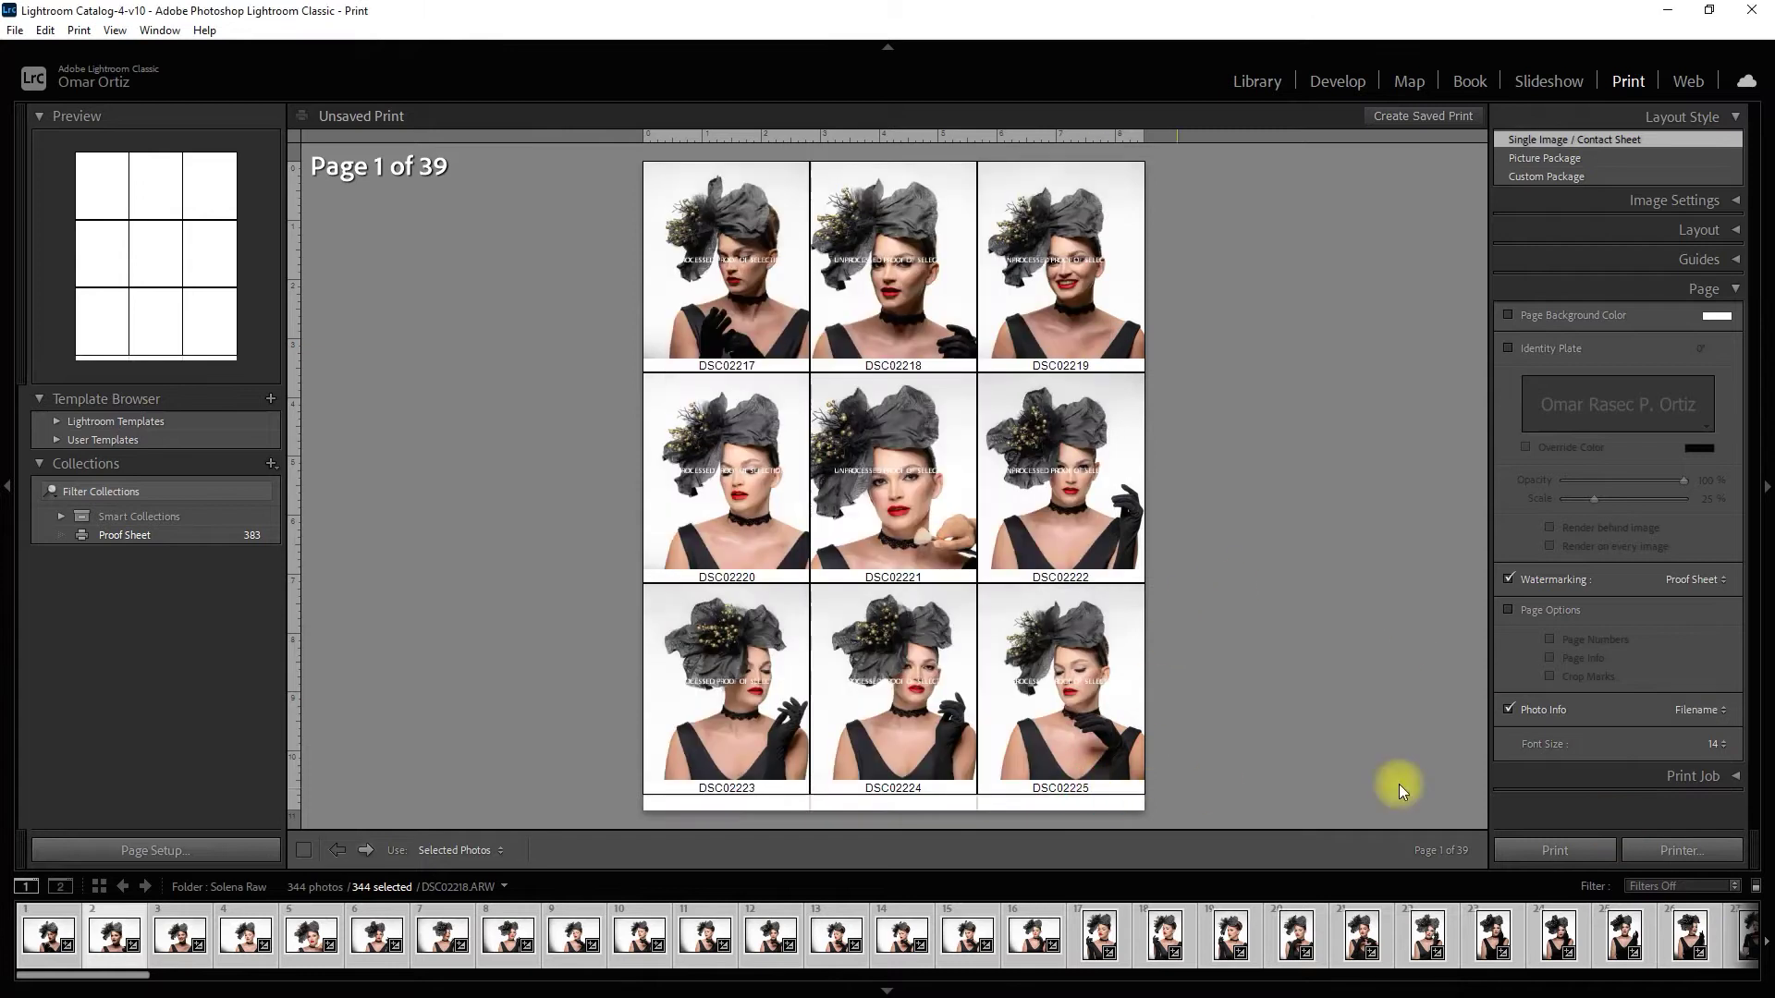
Try font sizes 16 and 6 for the filename labels and return the size to 14.
left_click(1721, 744)
left_click(1673, 868)
left_click(1730, 748)
left_click(1669, 766)
left_click(1730, 747)
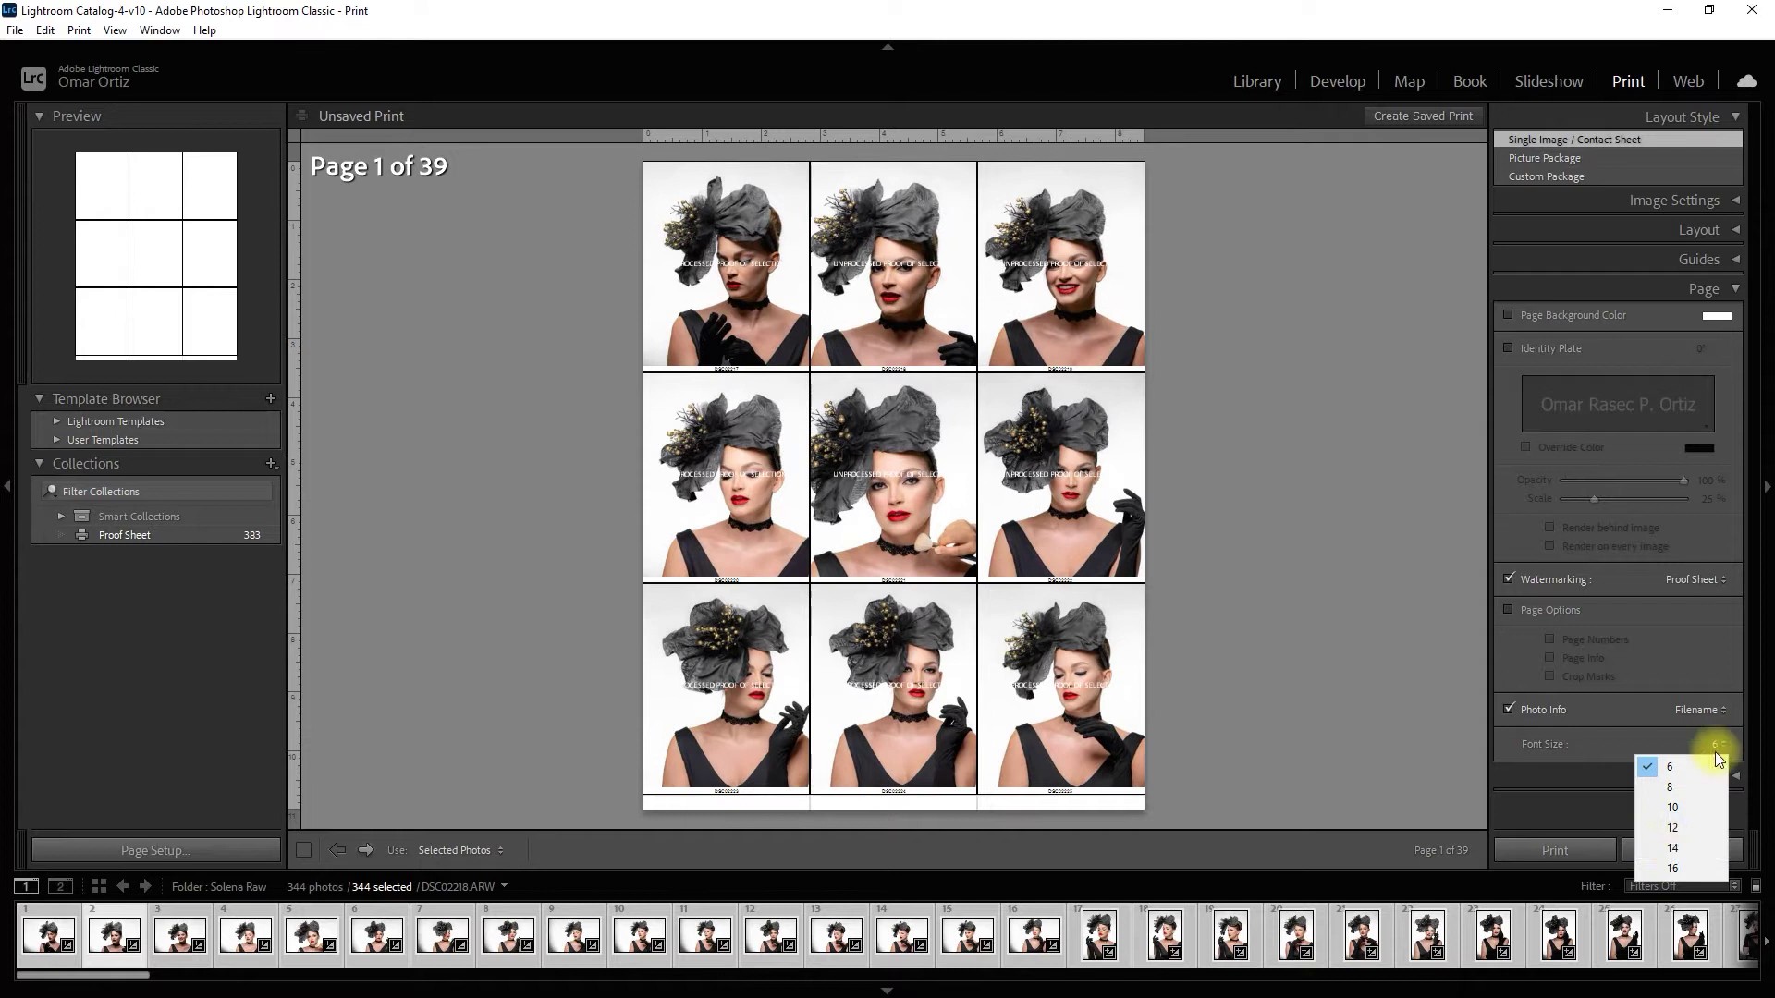
left_click(1672, 848)
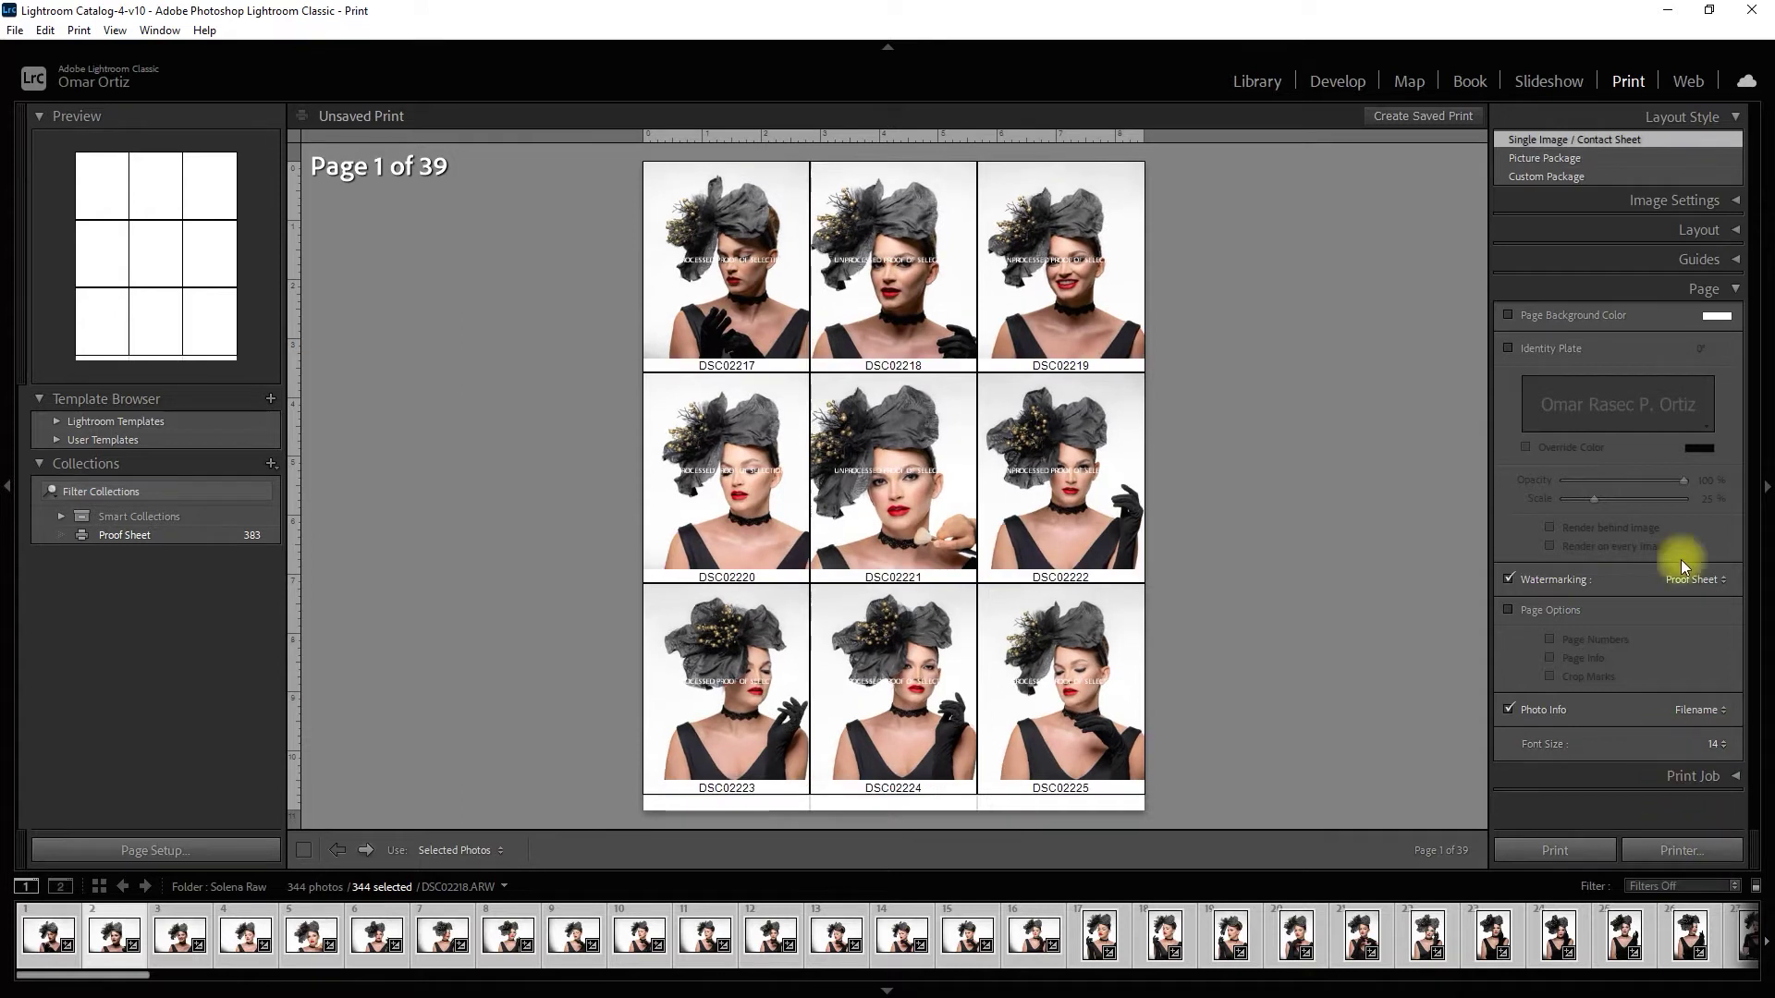
Enable the identity plate to view its editor, cancel it and disable the plate again.
left_click(1508, 348)
left_click(1708, 427)
left_click(1645, 463)
left_click(1057, 603)
left_click(1508, 348)
Set the watermark to None and look over the text options in the Watermark Editor without saving.
left_click(1692, 580)
left_click(1645, 602)
left_click(1706, 579)
left_click(1638, 694)
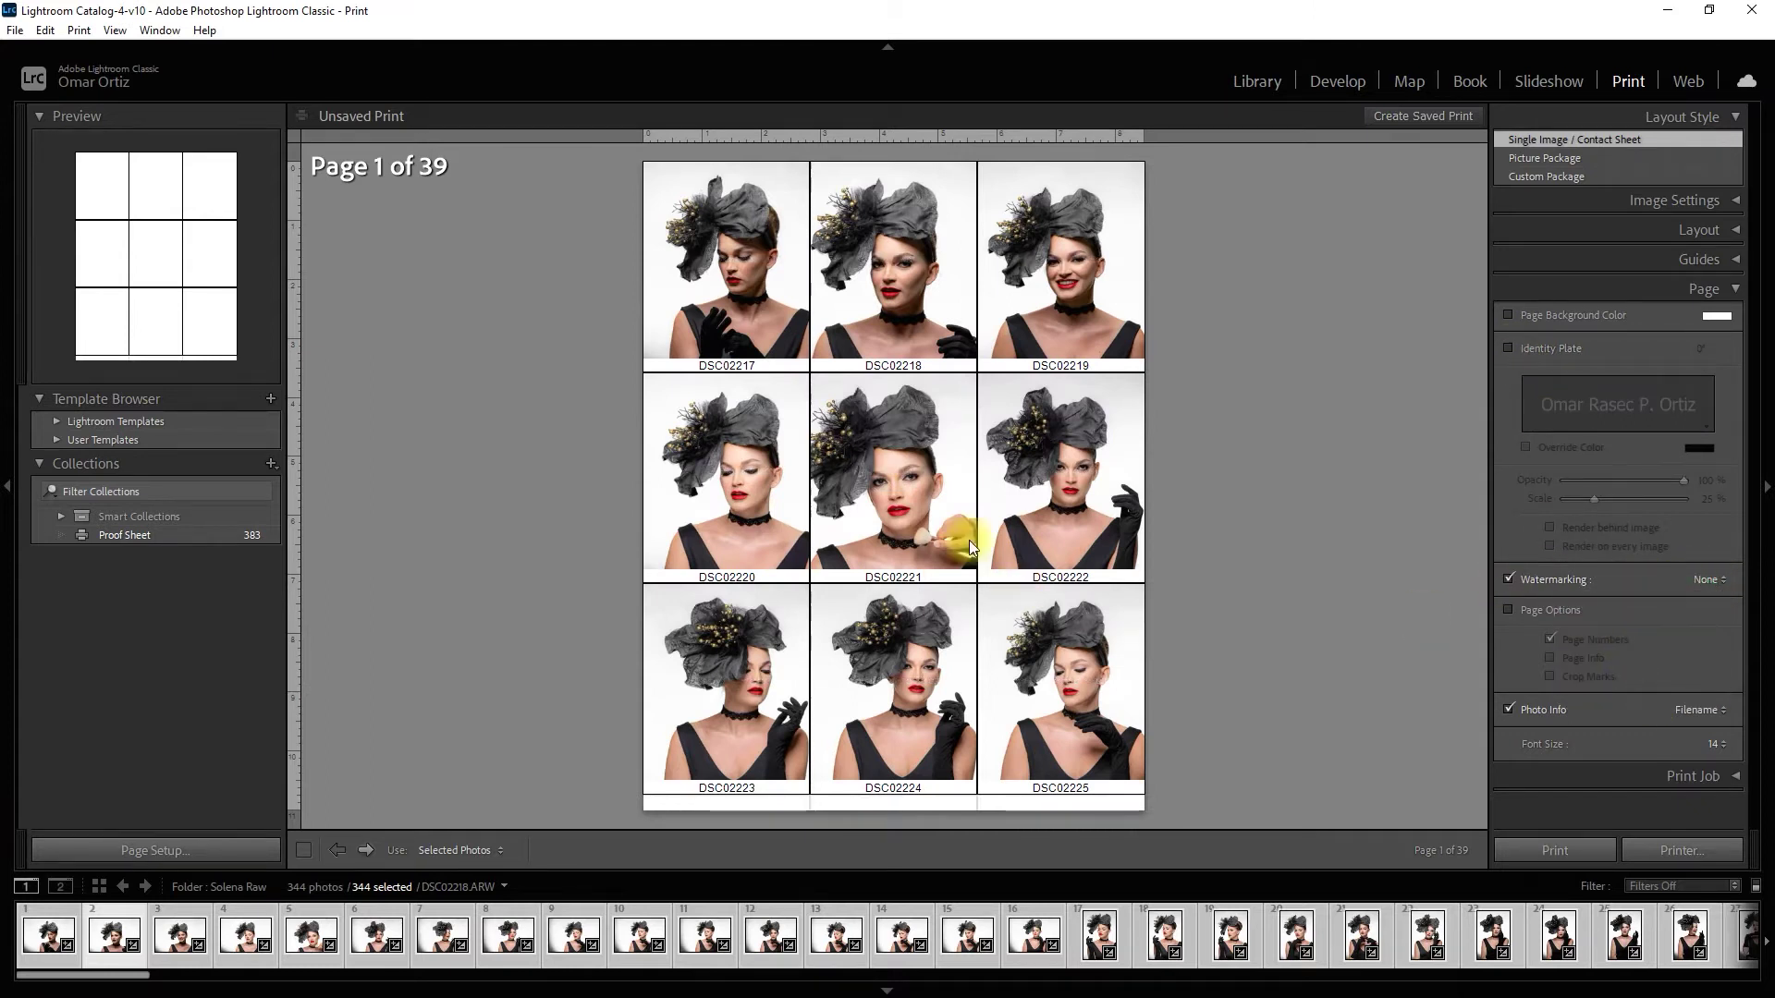
left_click(741, 621)
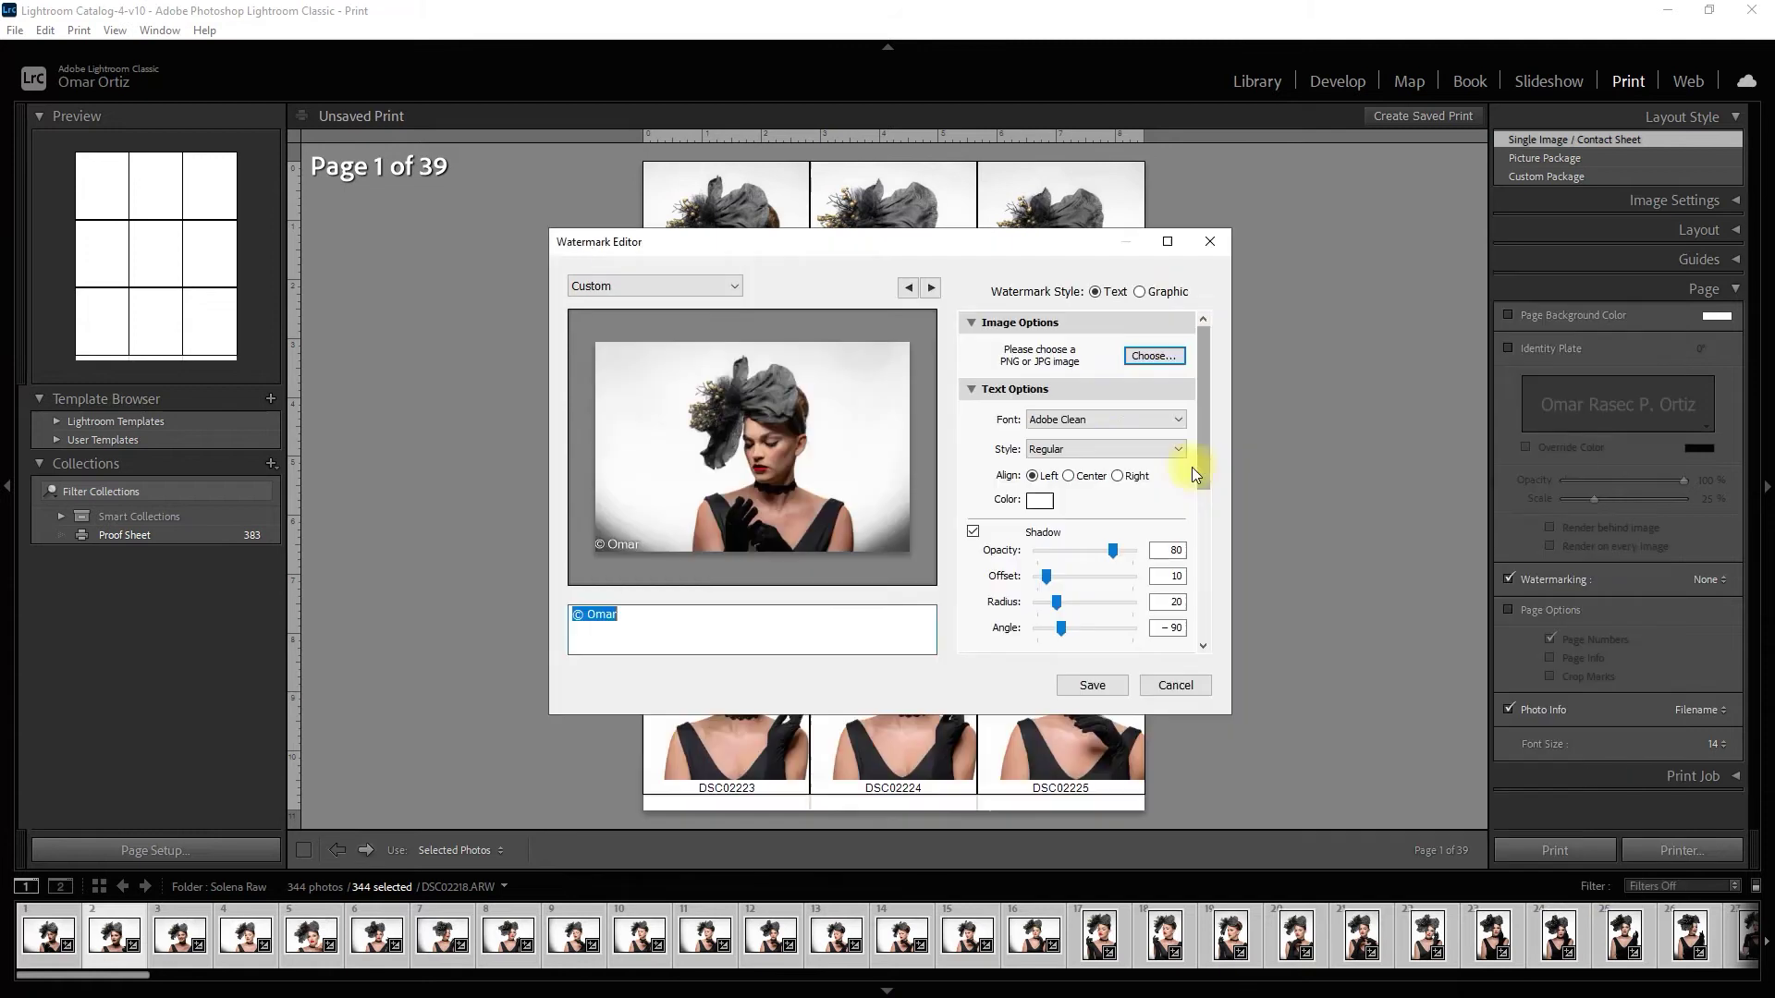
left_click(1175, 685)
Apply the Proof Sheet watermark to the contact sheet photos.
left_click(1705, 579)
left_click(1666, 649)
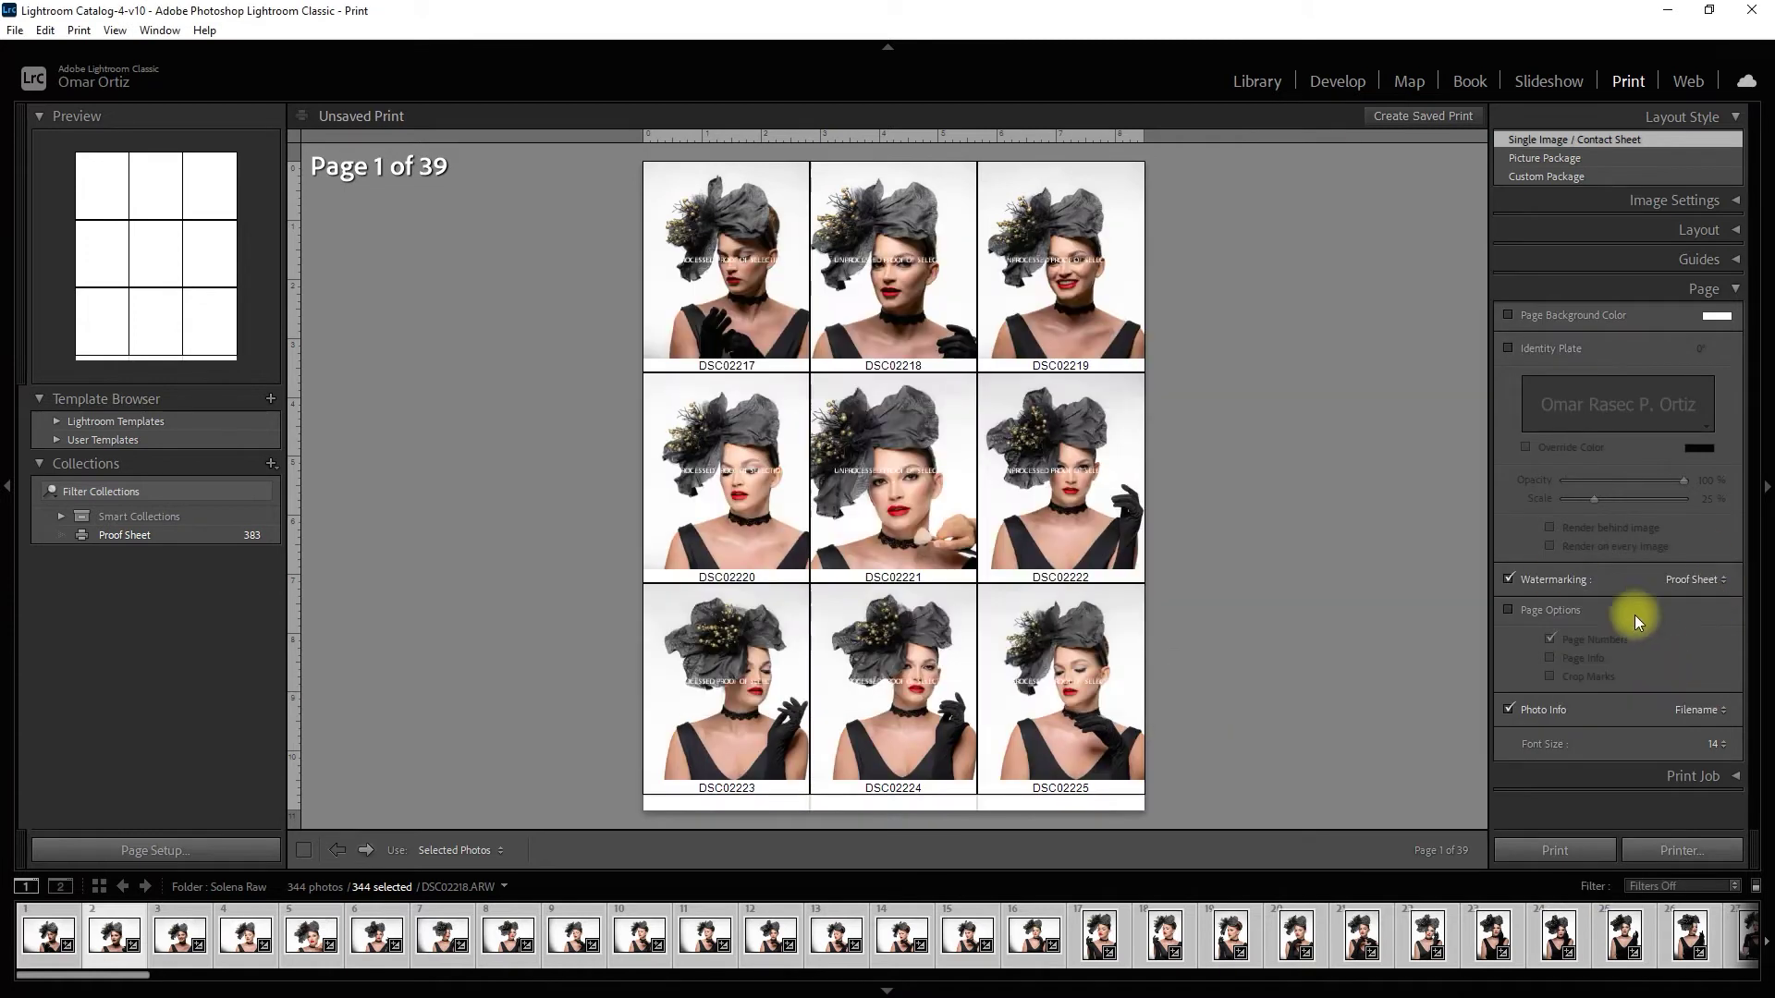
scroll(1644, 209, "down", 3)
left_click(1645, 173)
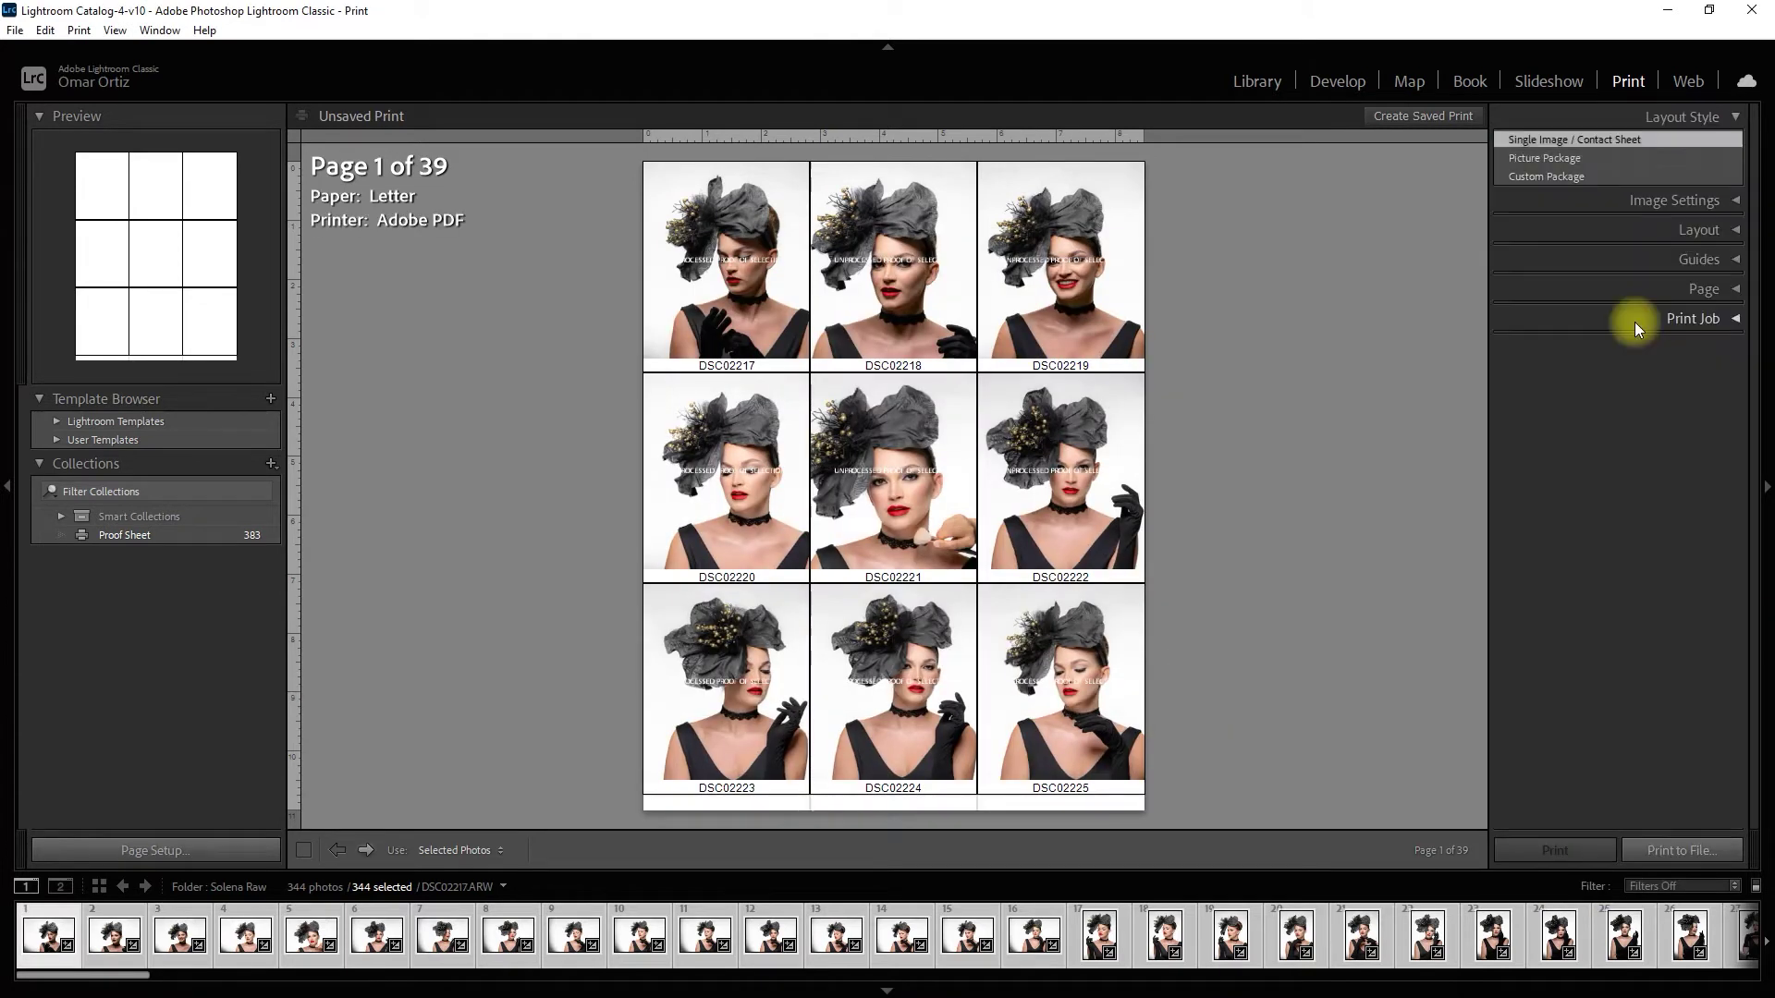
Turn off print sharpening for the JPEG print job.
left_click(1634, 322)
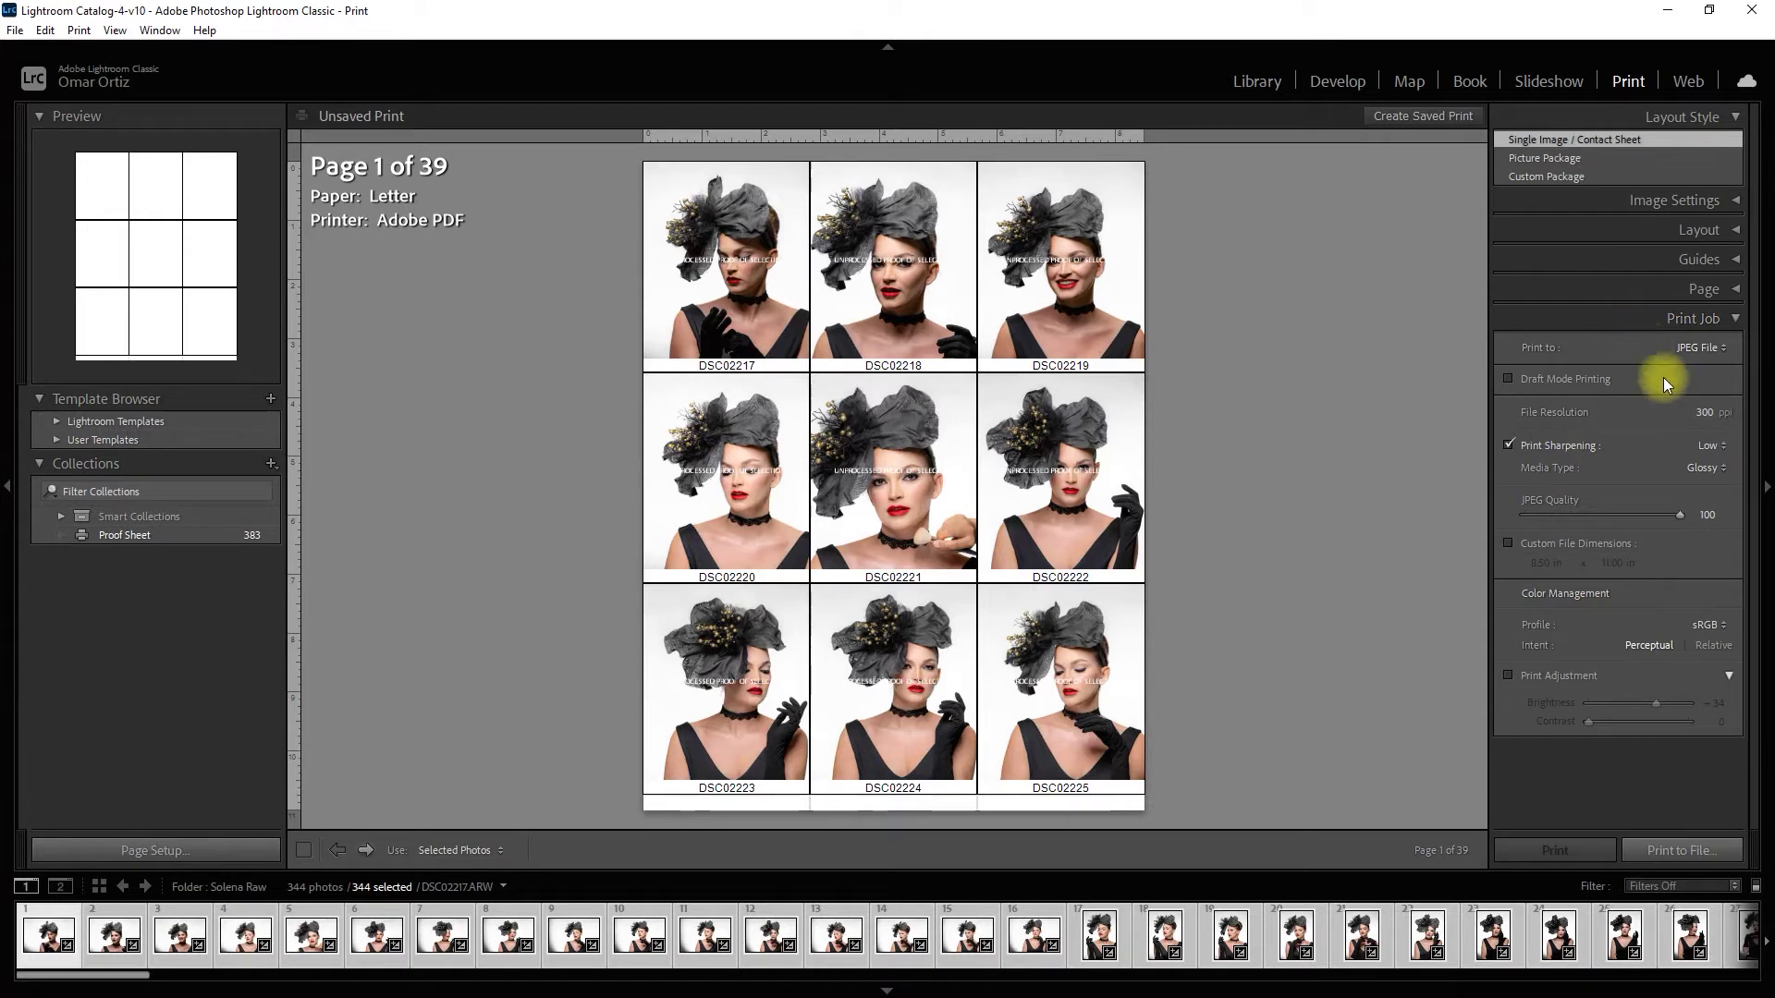
left_click(1508, 446)
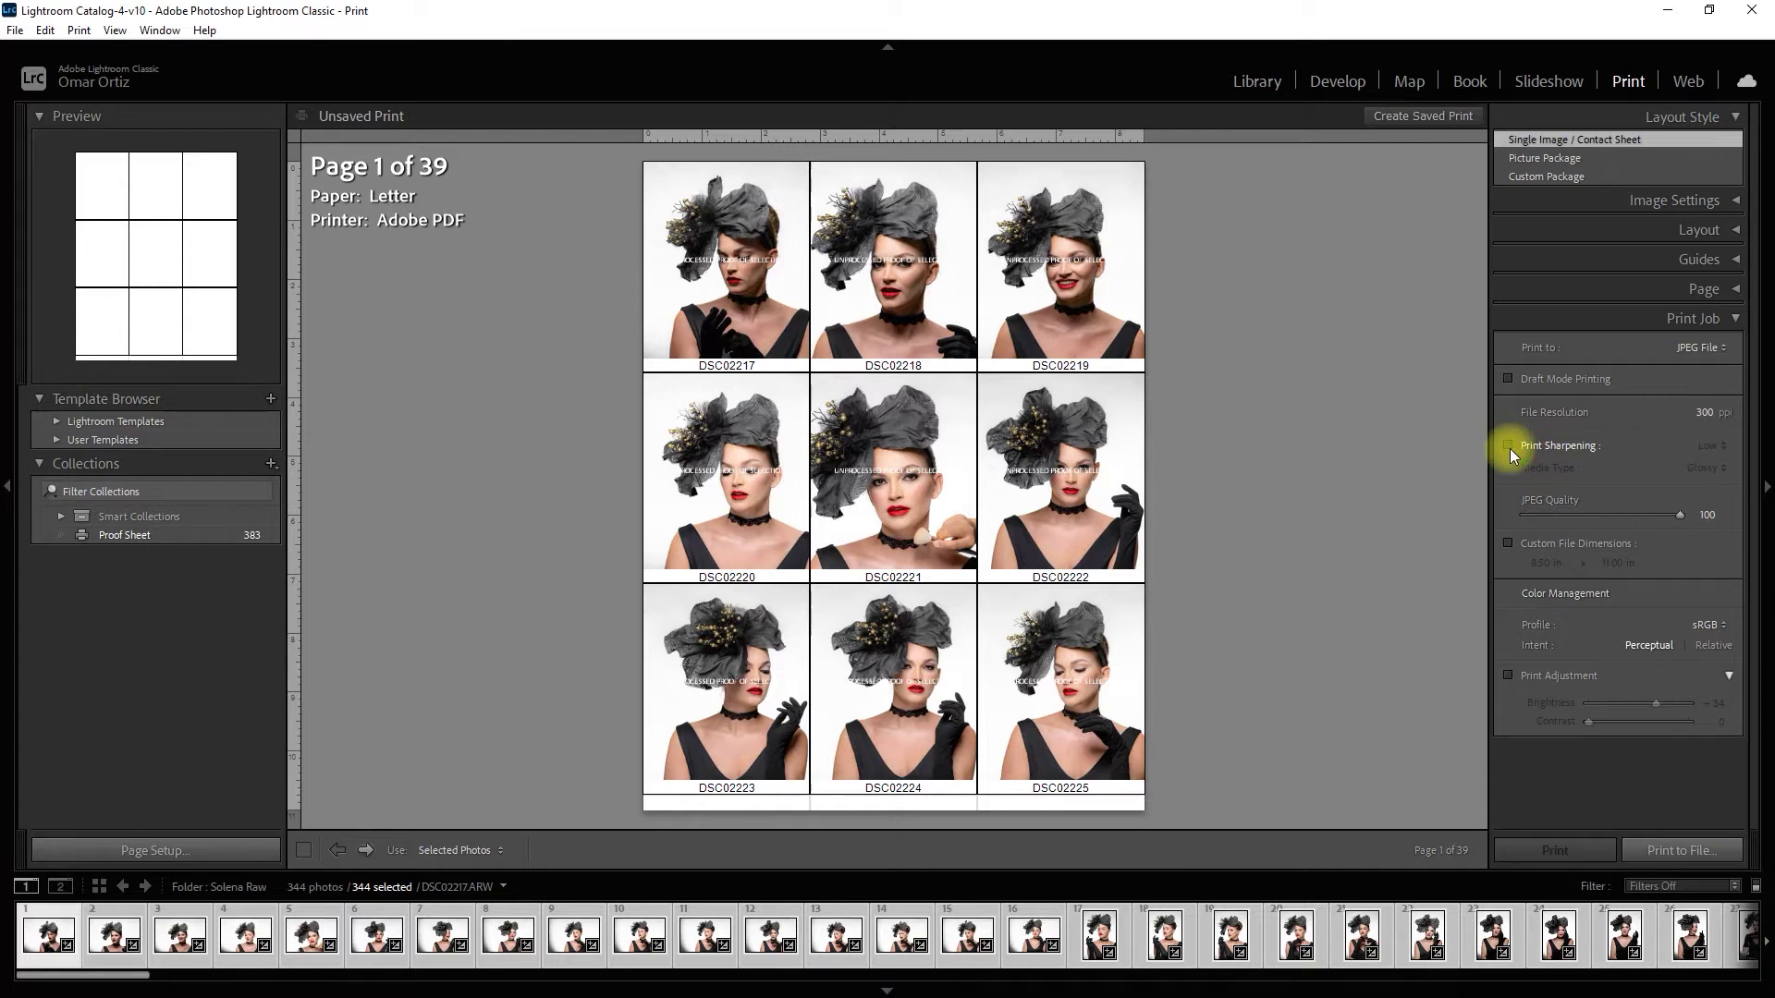
Enable print sharpening at Low for the print job and switch its output to Printer.
left_click(1509, 445)
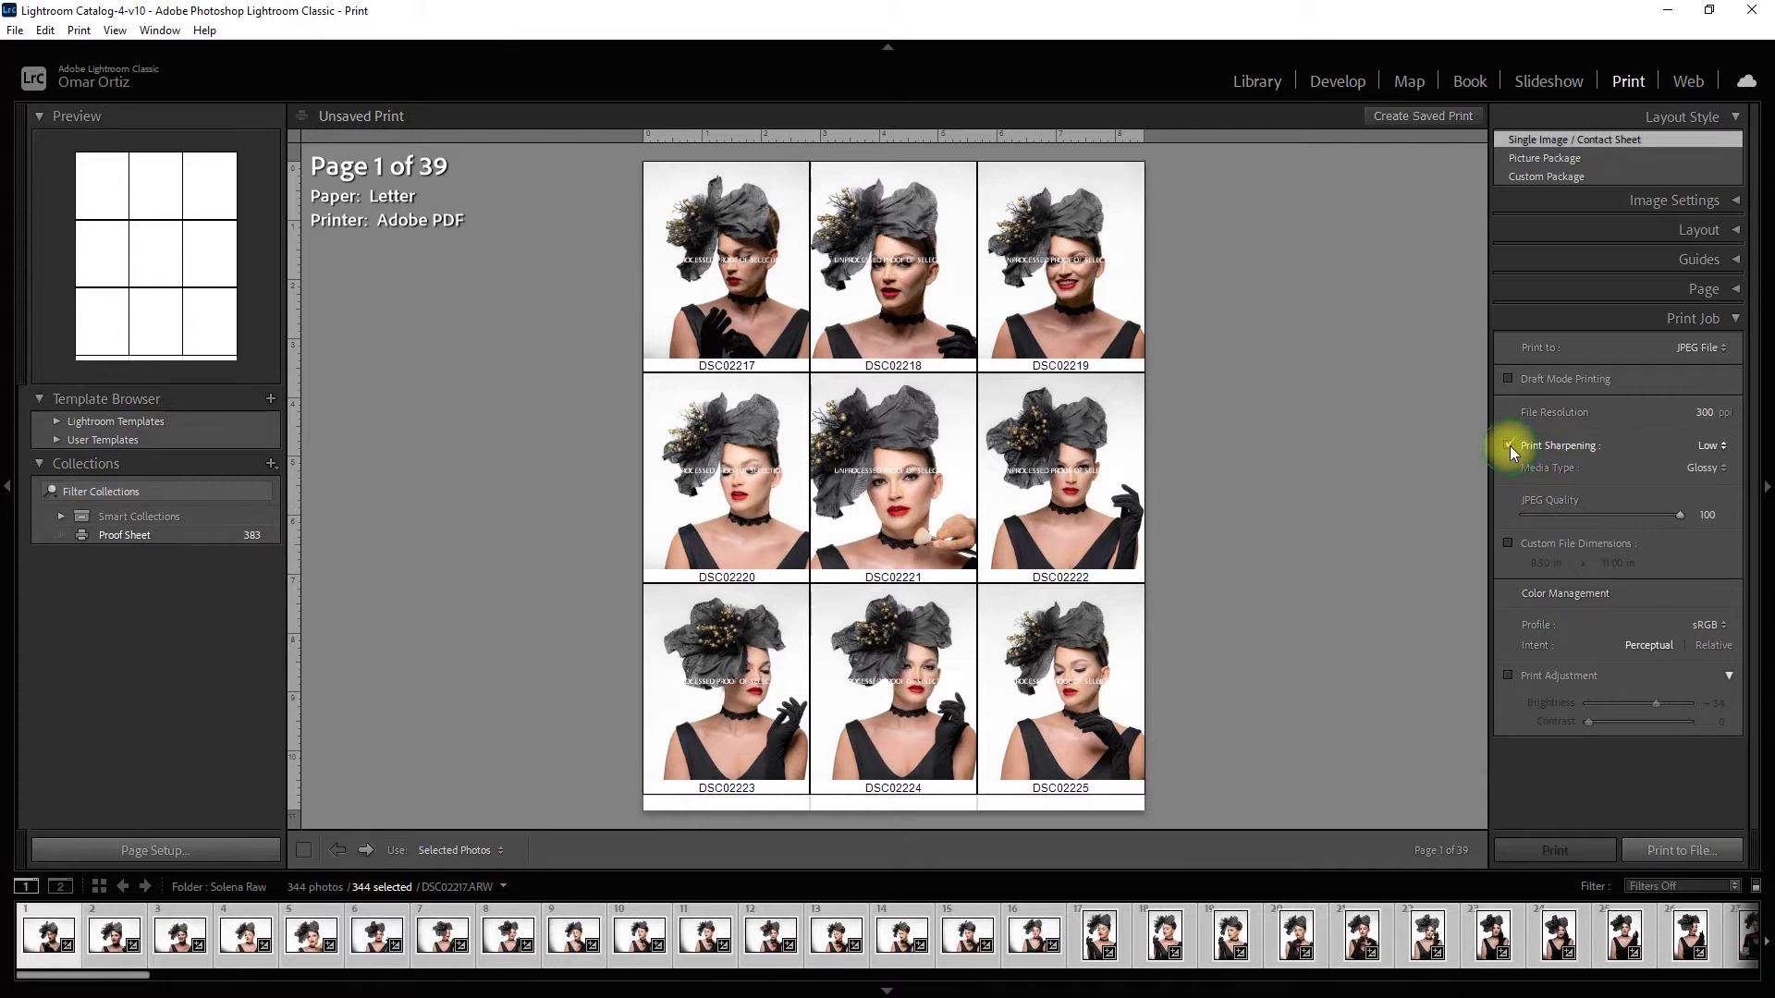
left_click(1707, 421)
left_click(1618, 415)
left_click_drag(1638, 518, 1722, 513)
left_click(1712, 348)
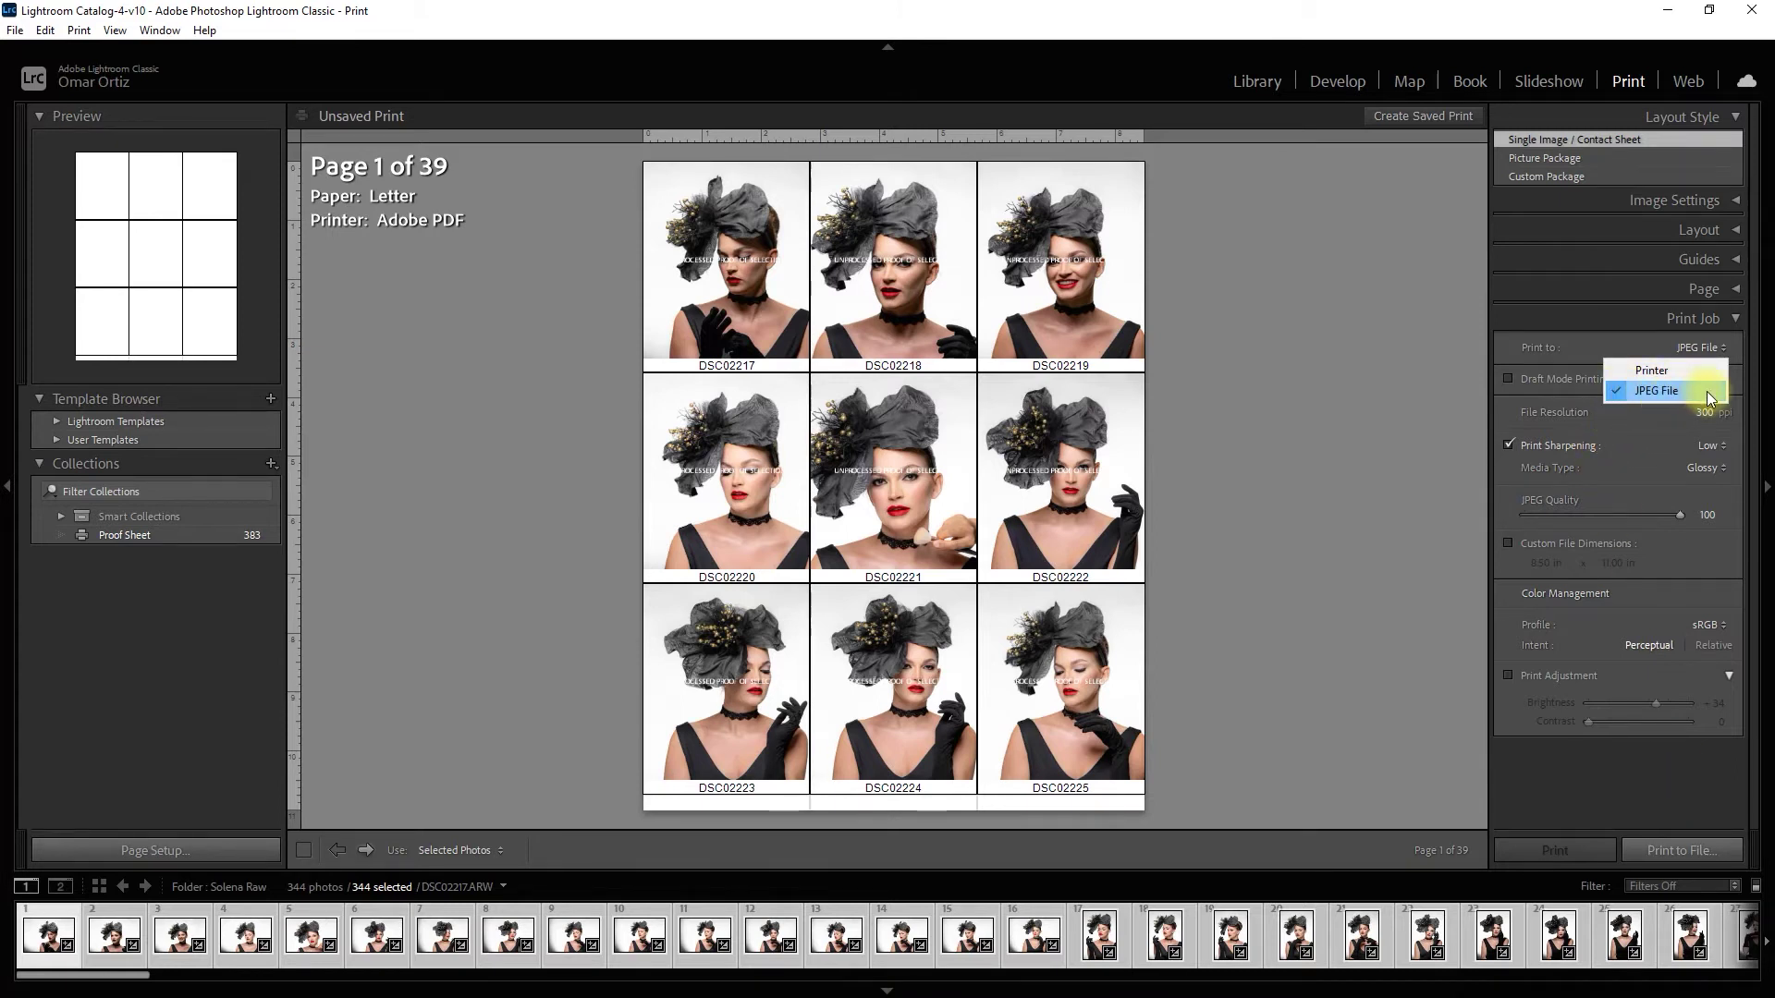
left_click(1689, 369)
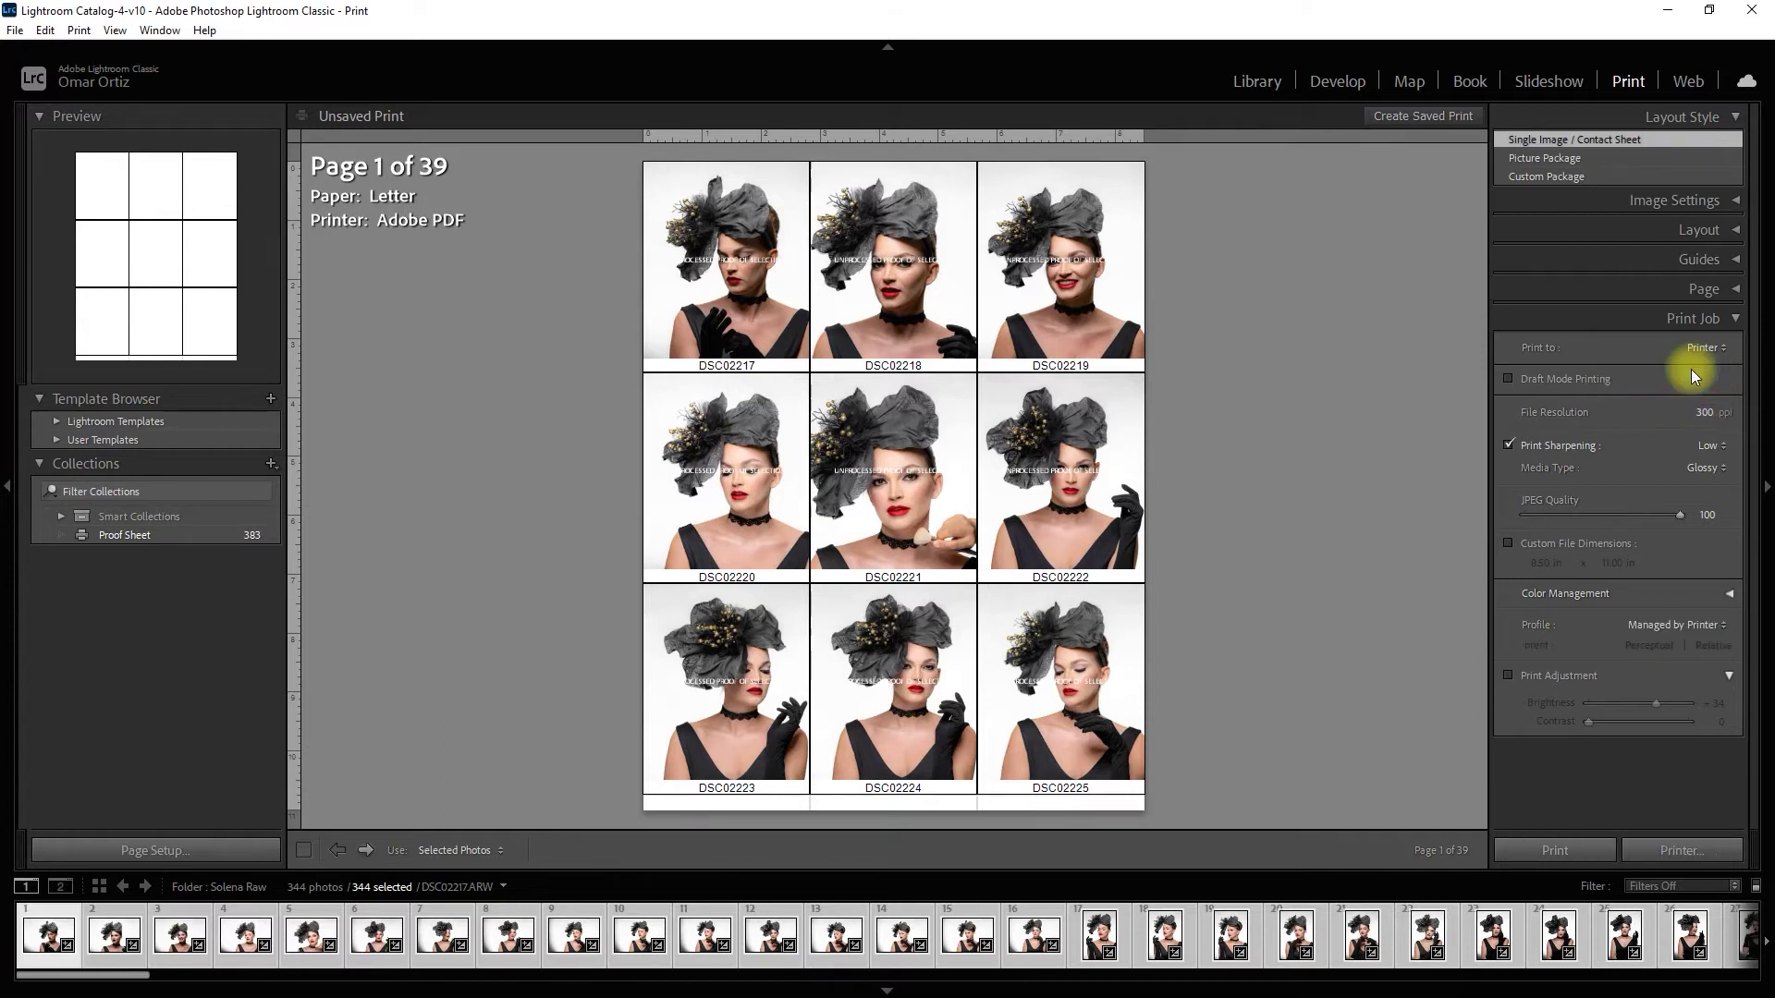
Print all pages of the contact sheet with the Adobe PDF printer.
left_click(1699, 848)
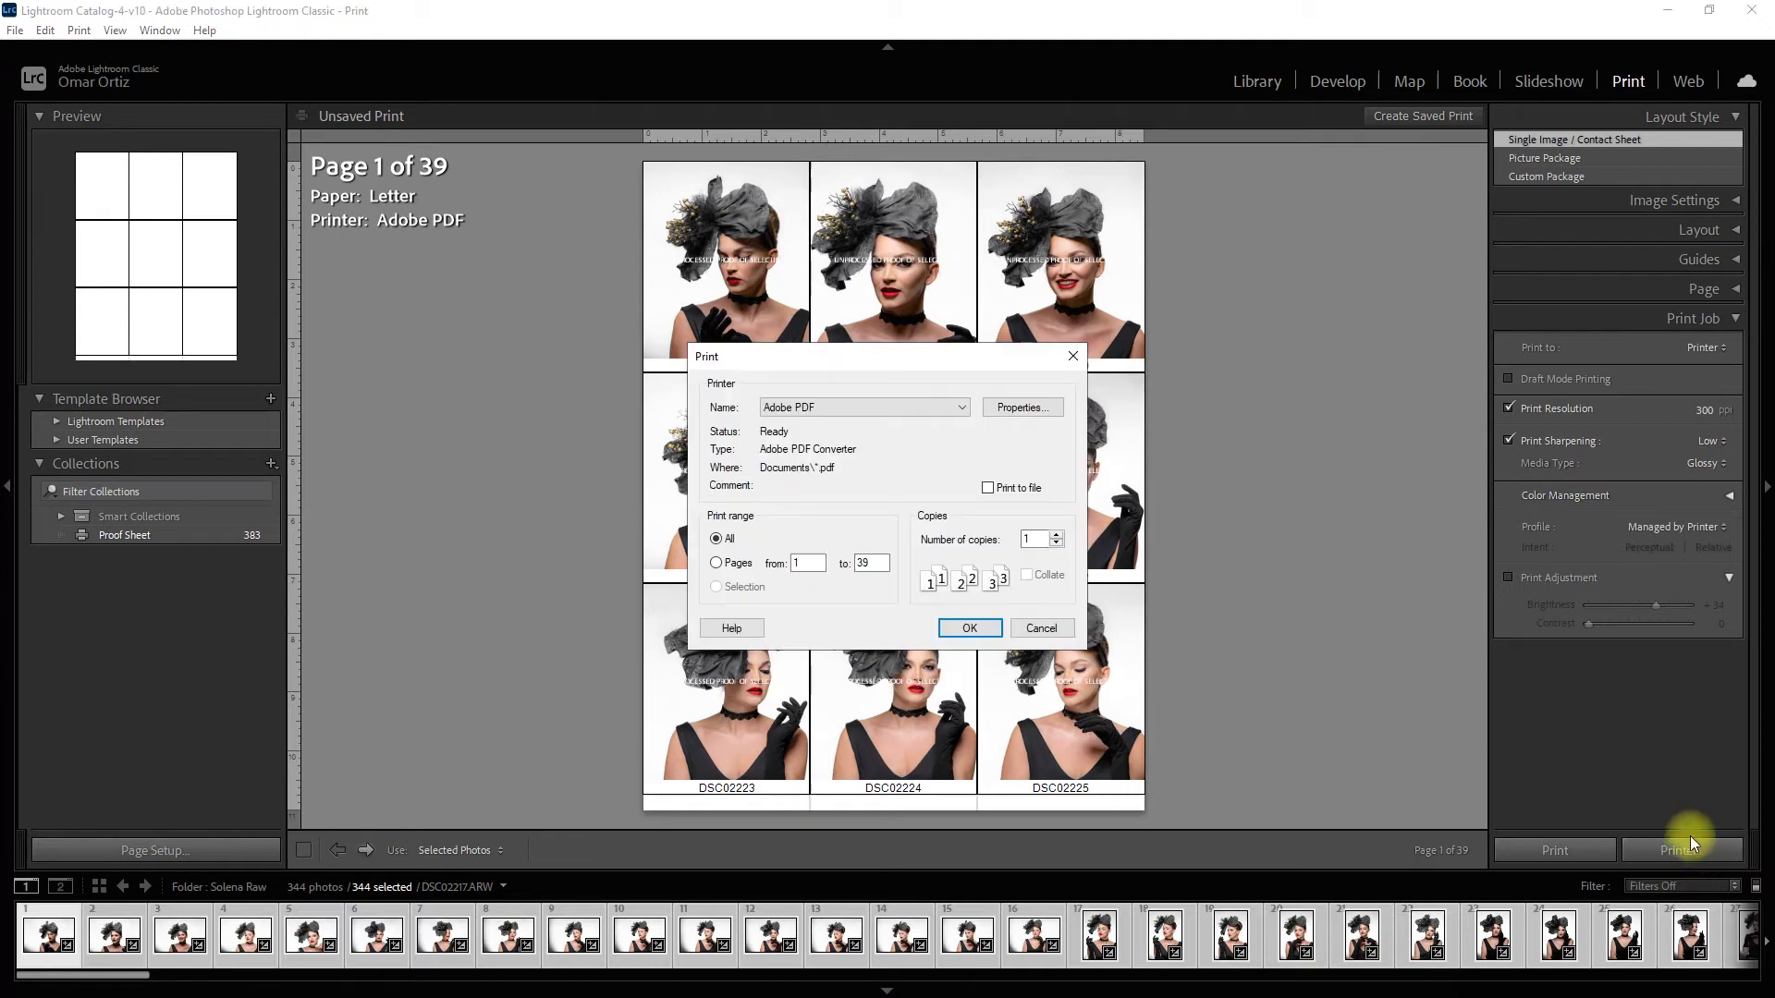
left_click(935, 411)
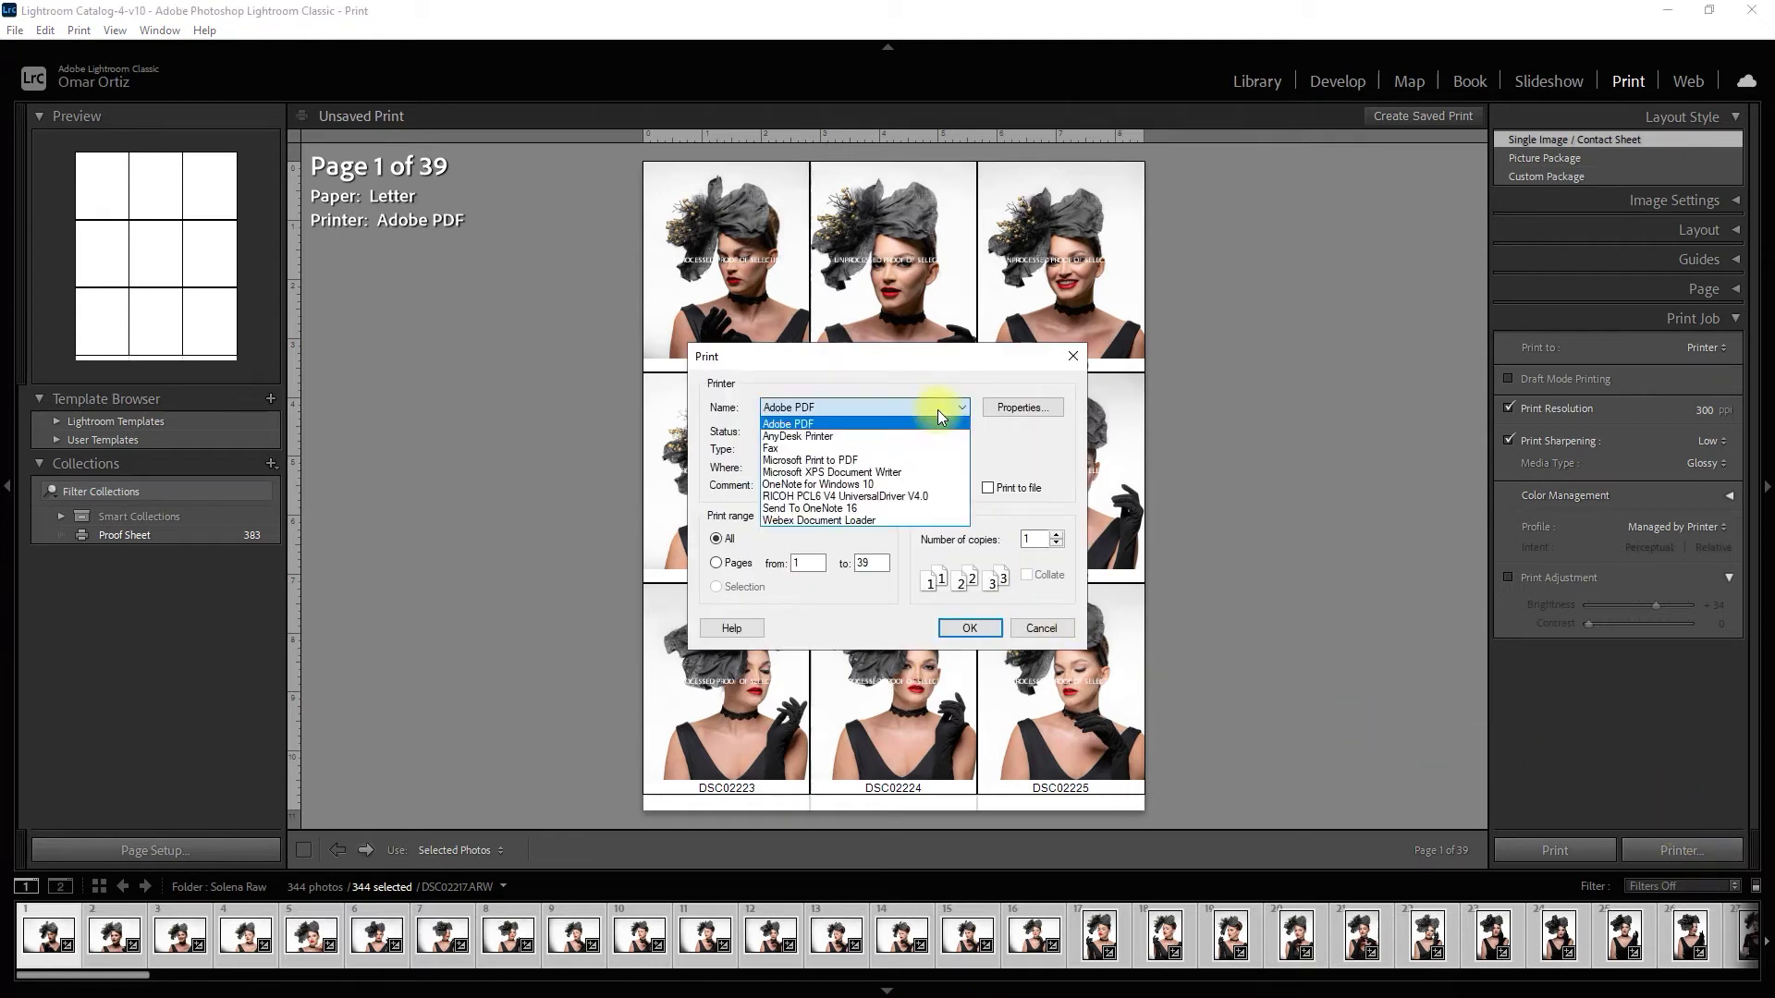
left_click(865, 423)
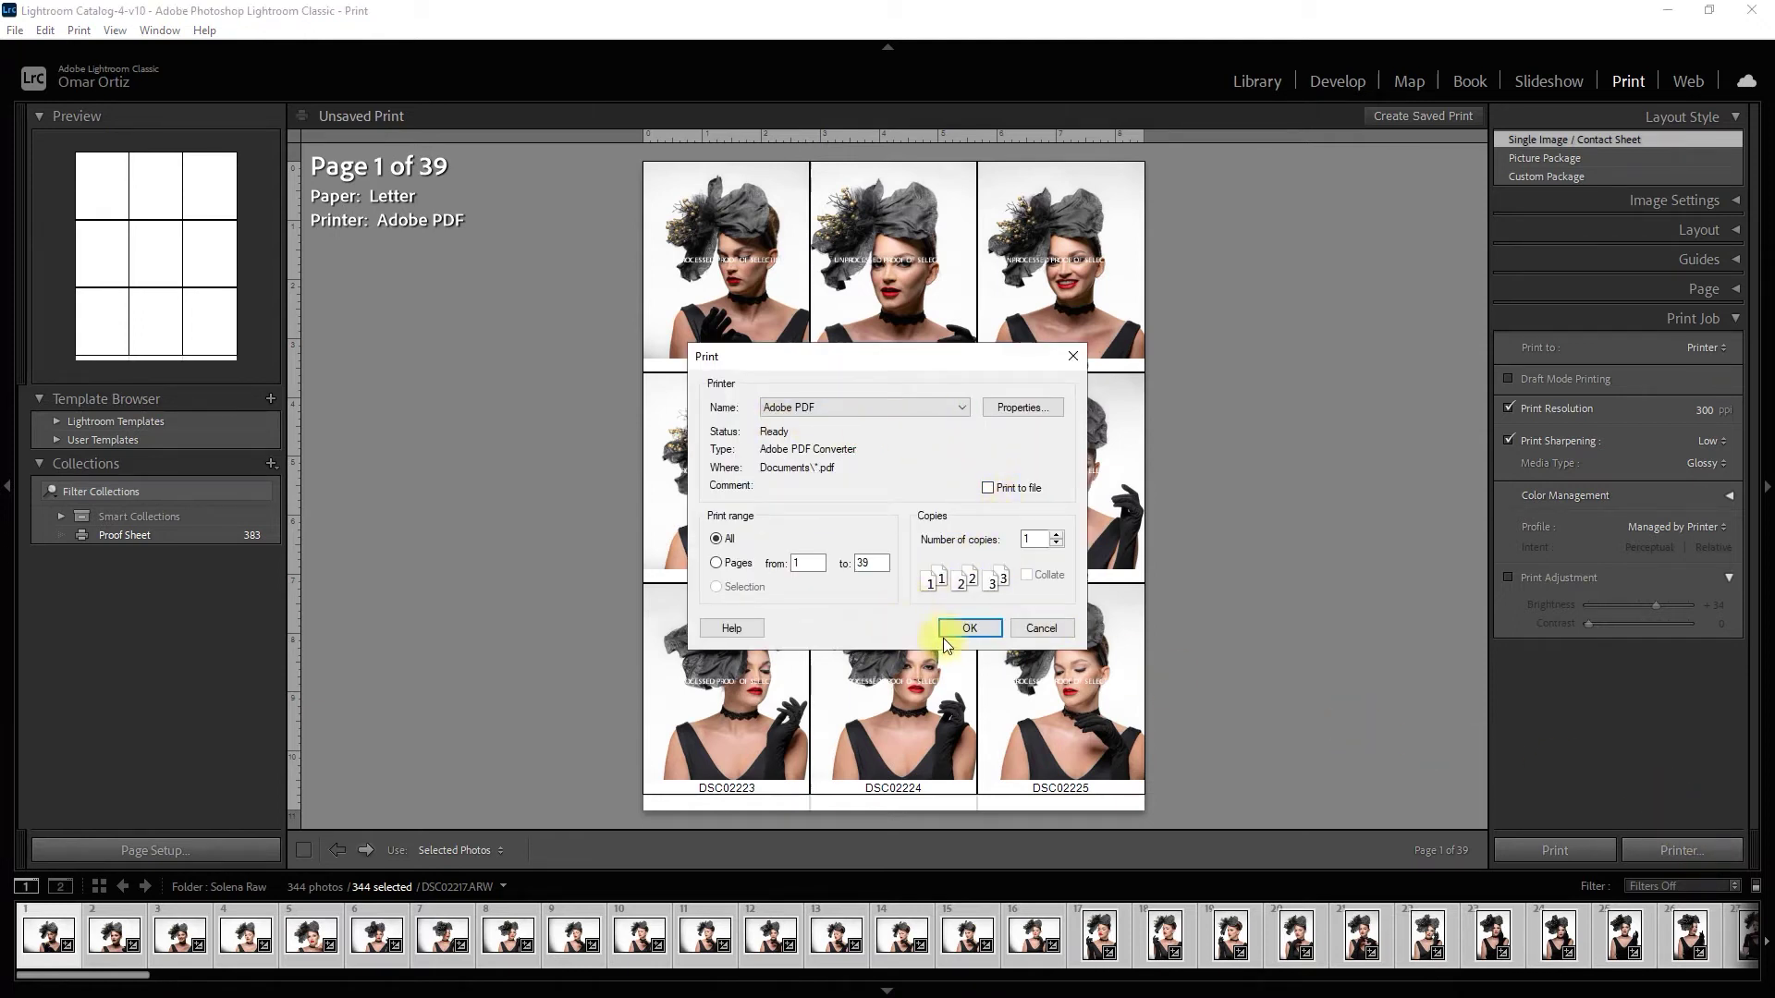
left_click(969, 628)
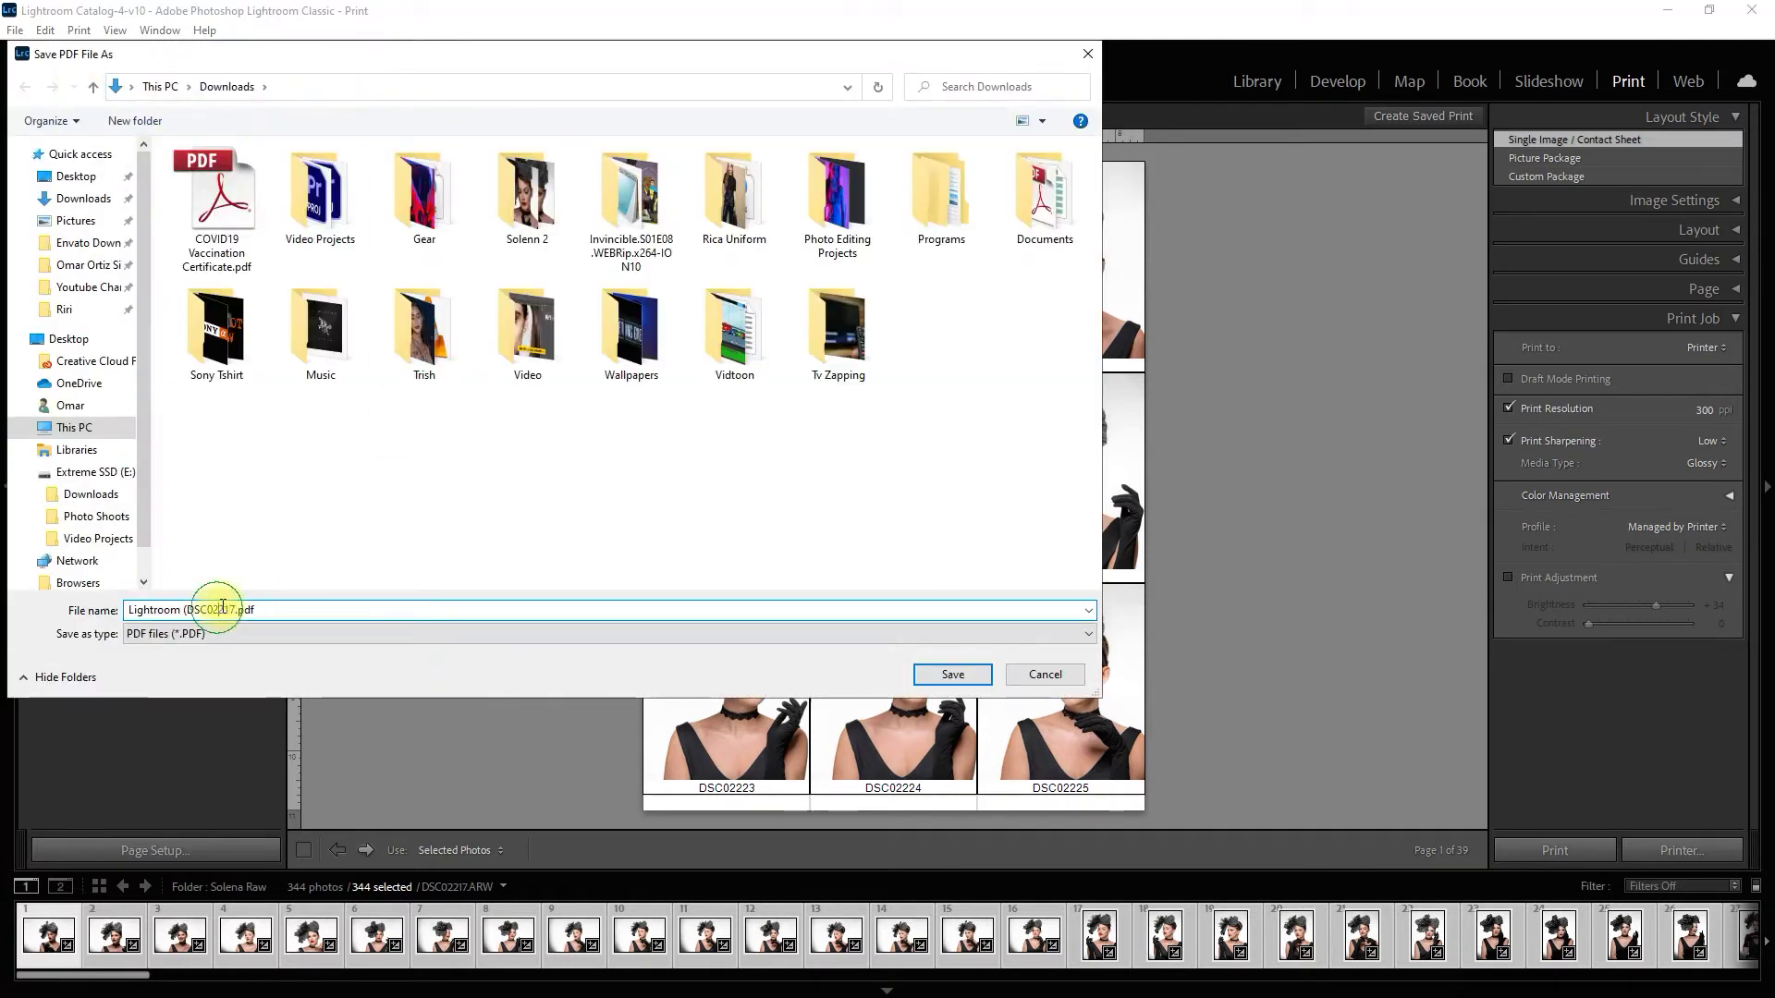
Save the PDF under the file name Contact Sheet - Solenn.
double_click(221, 607)
type("Contact Sheet - Solenn")
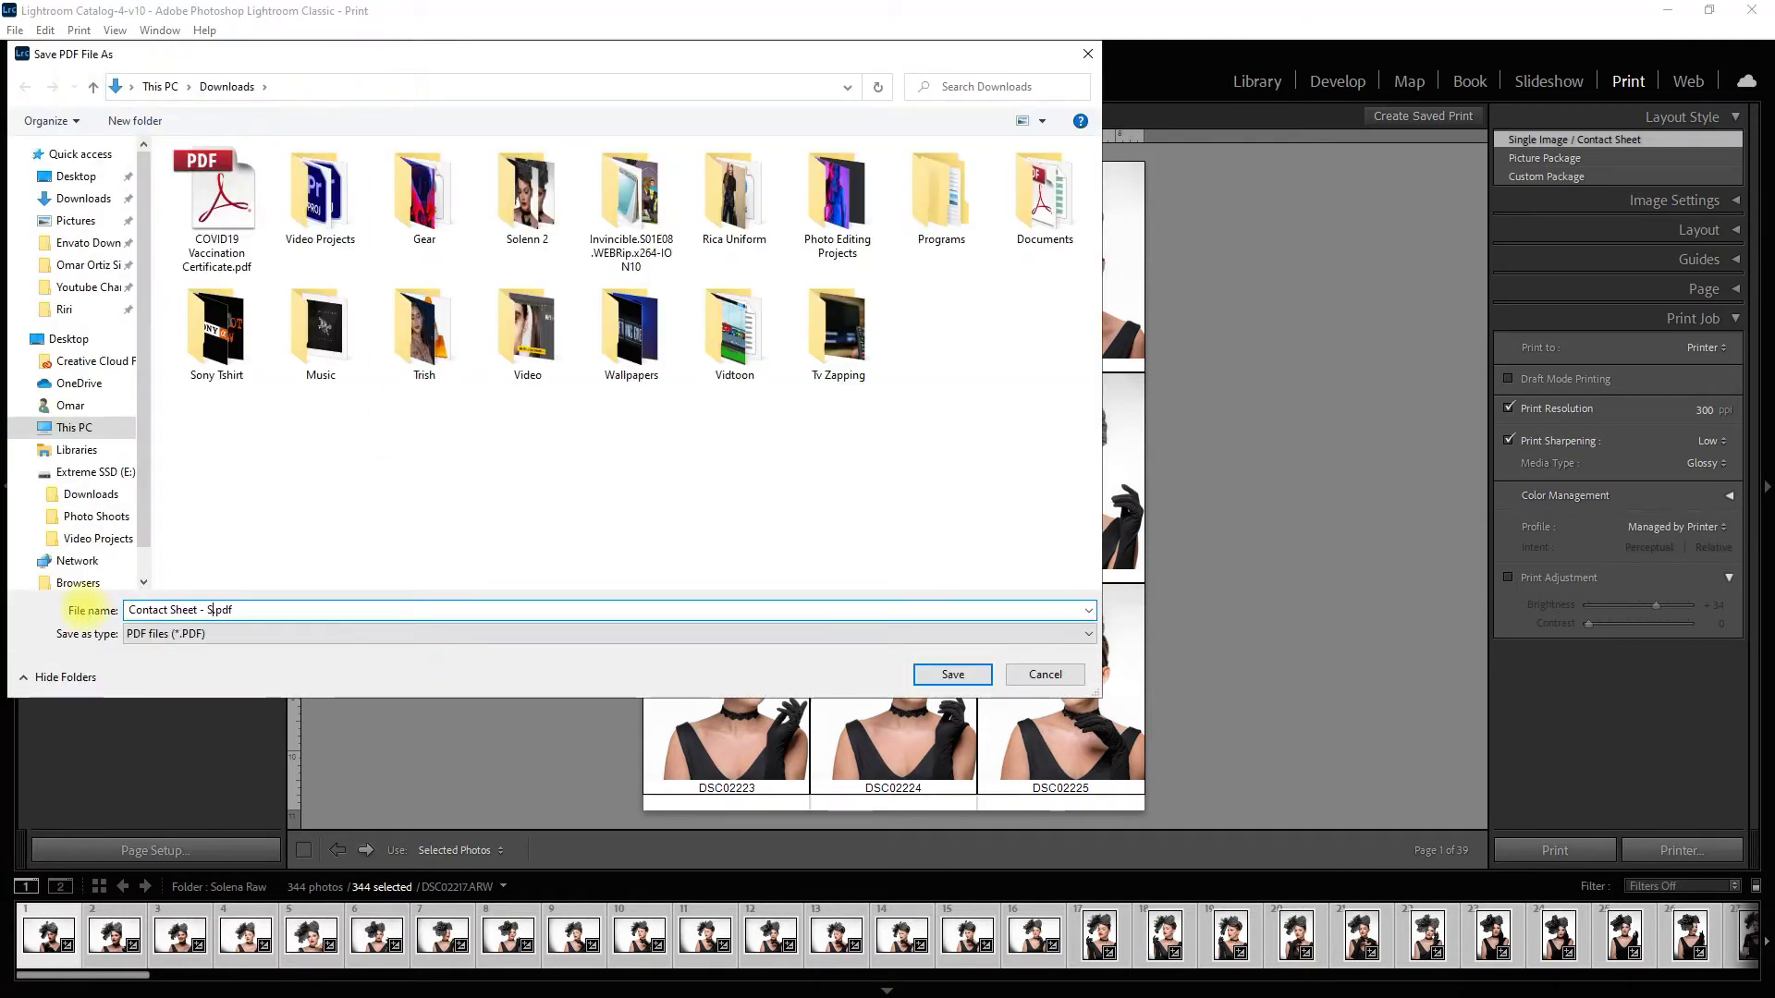
left_click(952, 675)
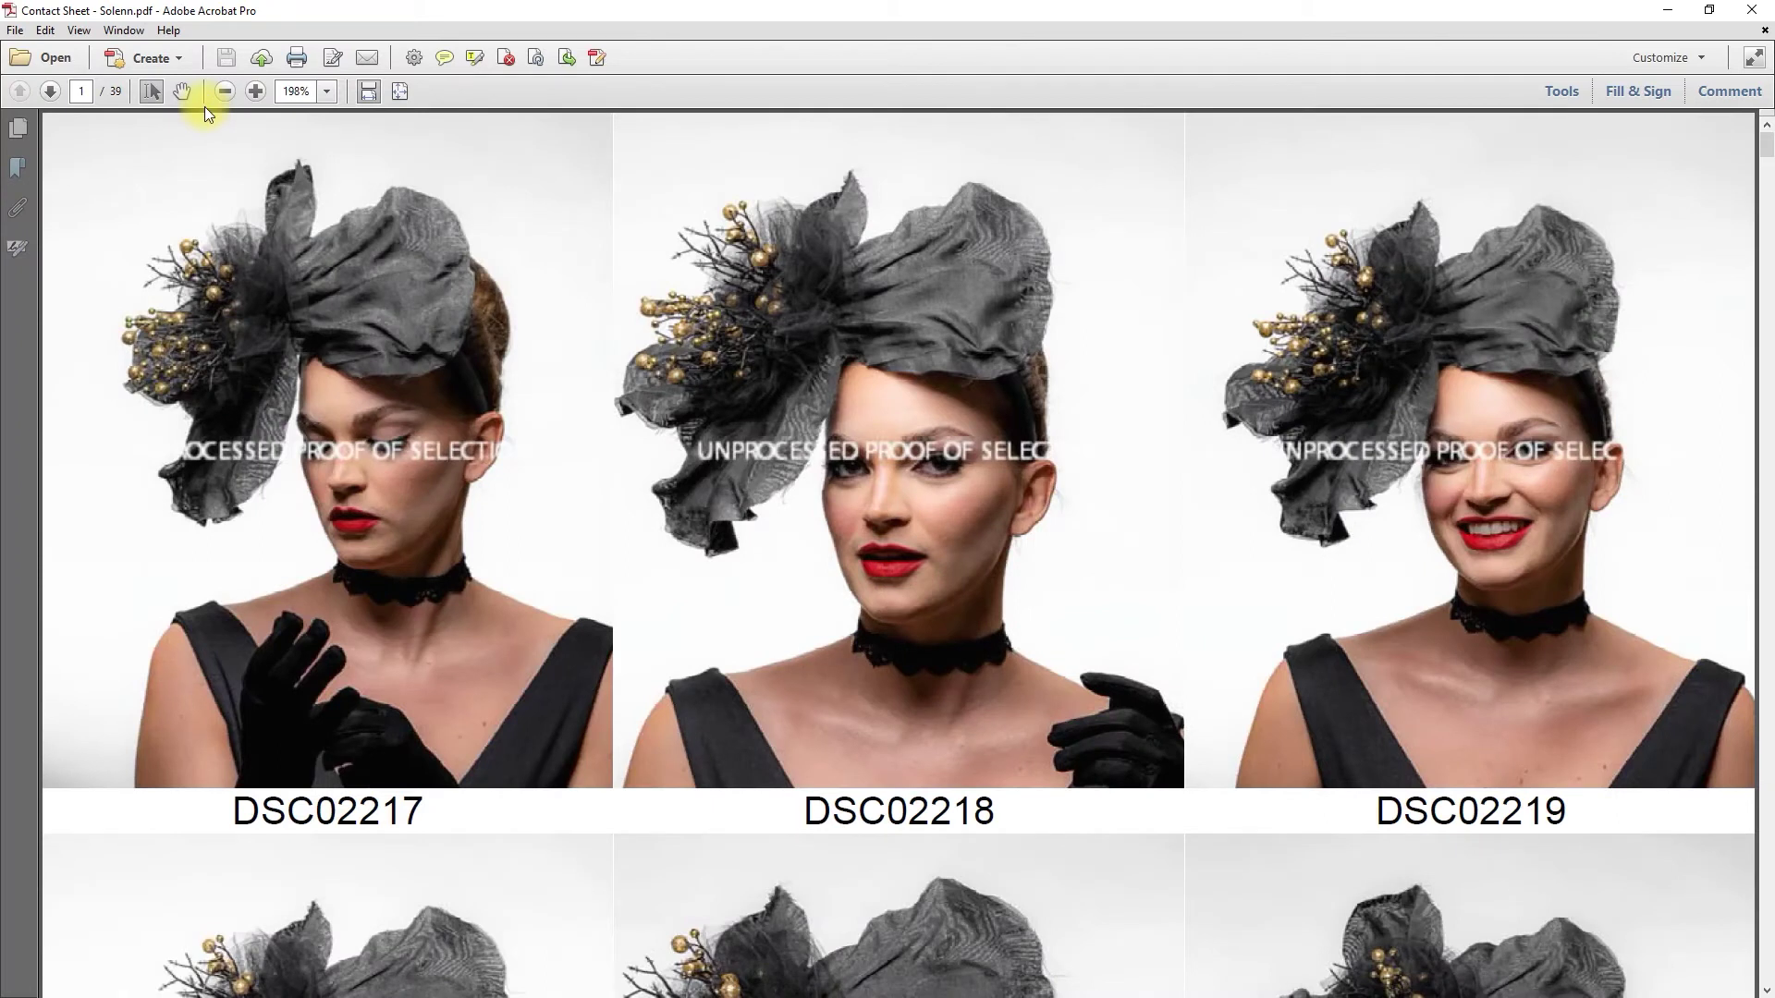
Review the contact sheet PDF in Acrobat one full page at a time, then select the file in File Explorer.
left_click(400, 91)
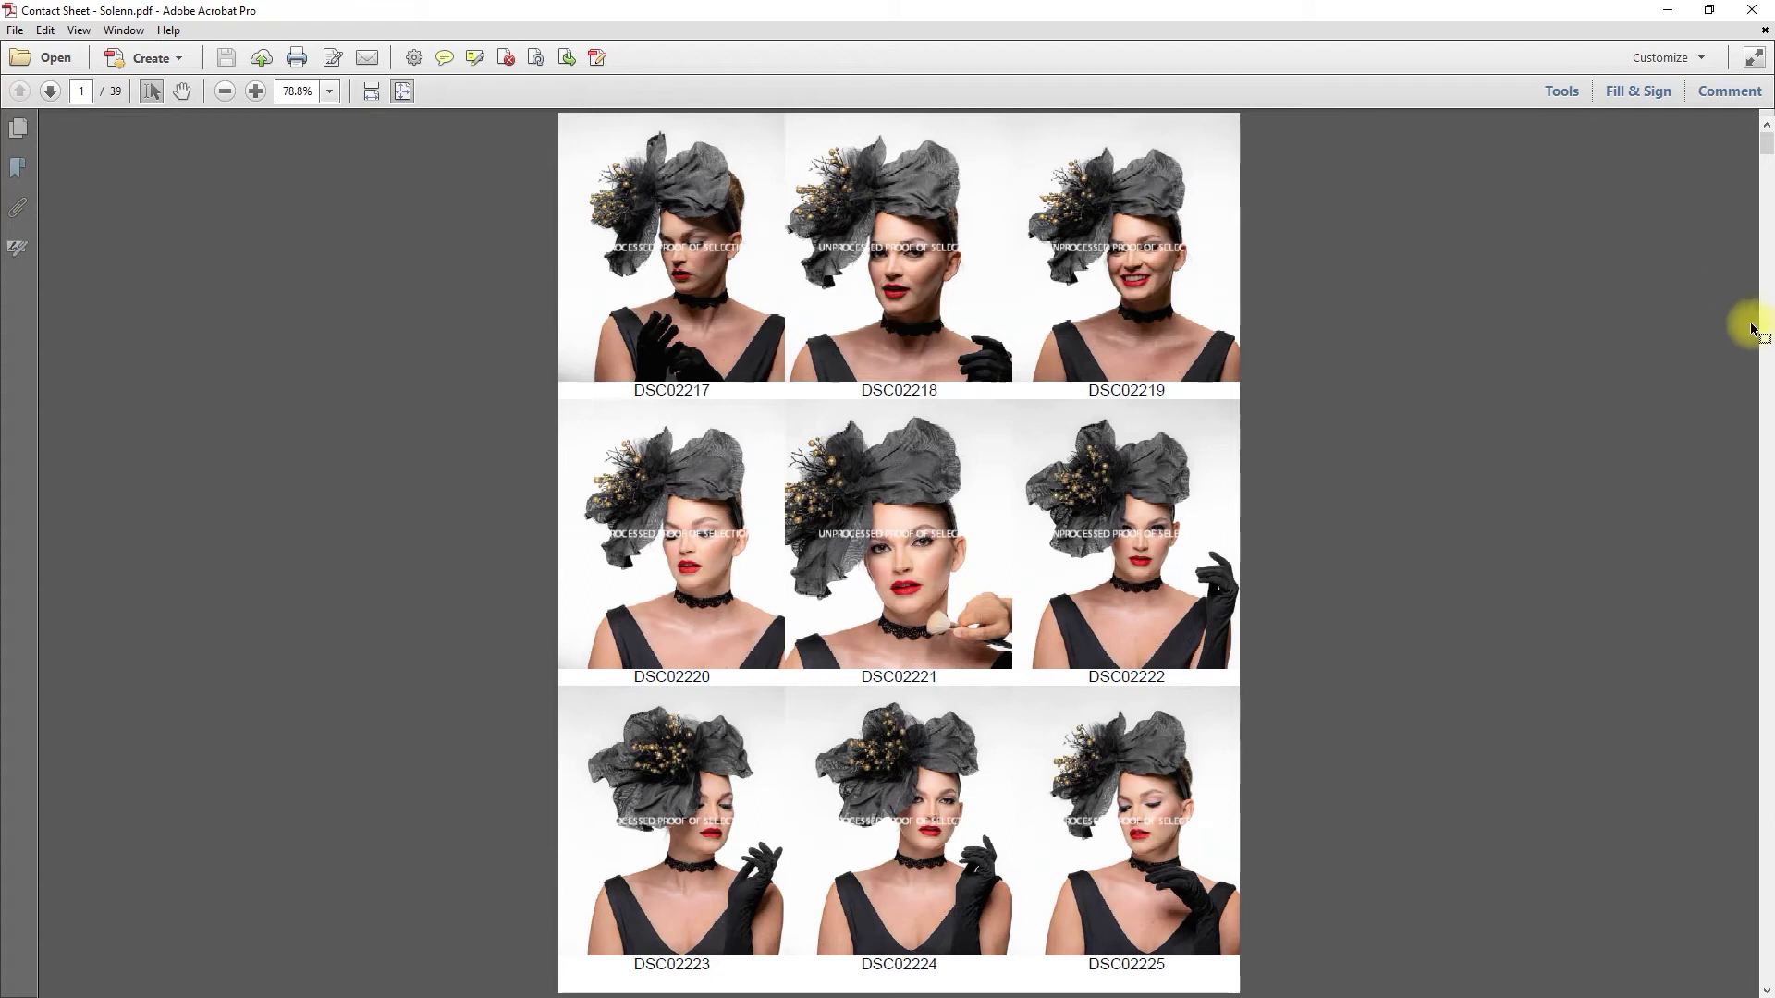
scroll(1745, 323, "down", 1)
scroll(1746, 325, "down", 1)
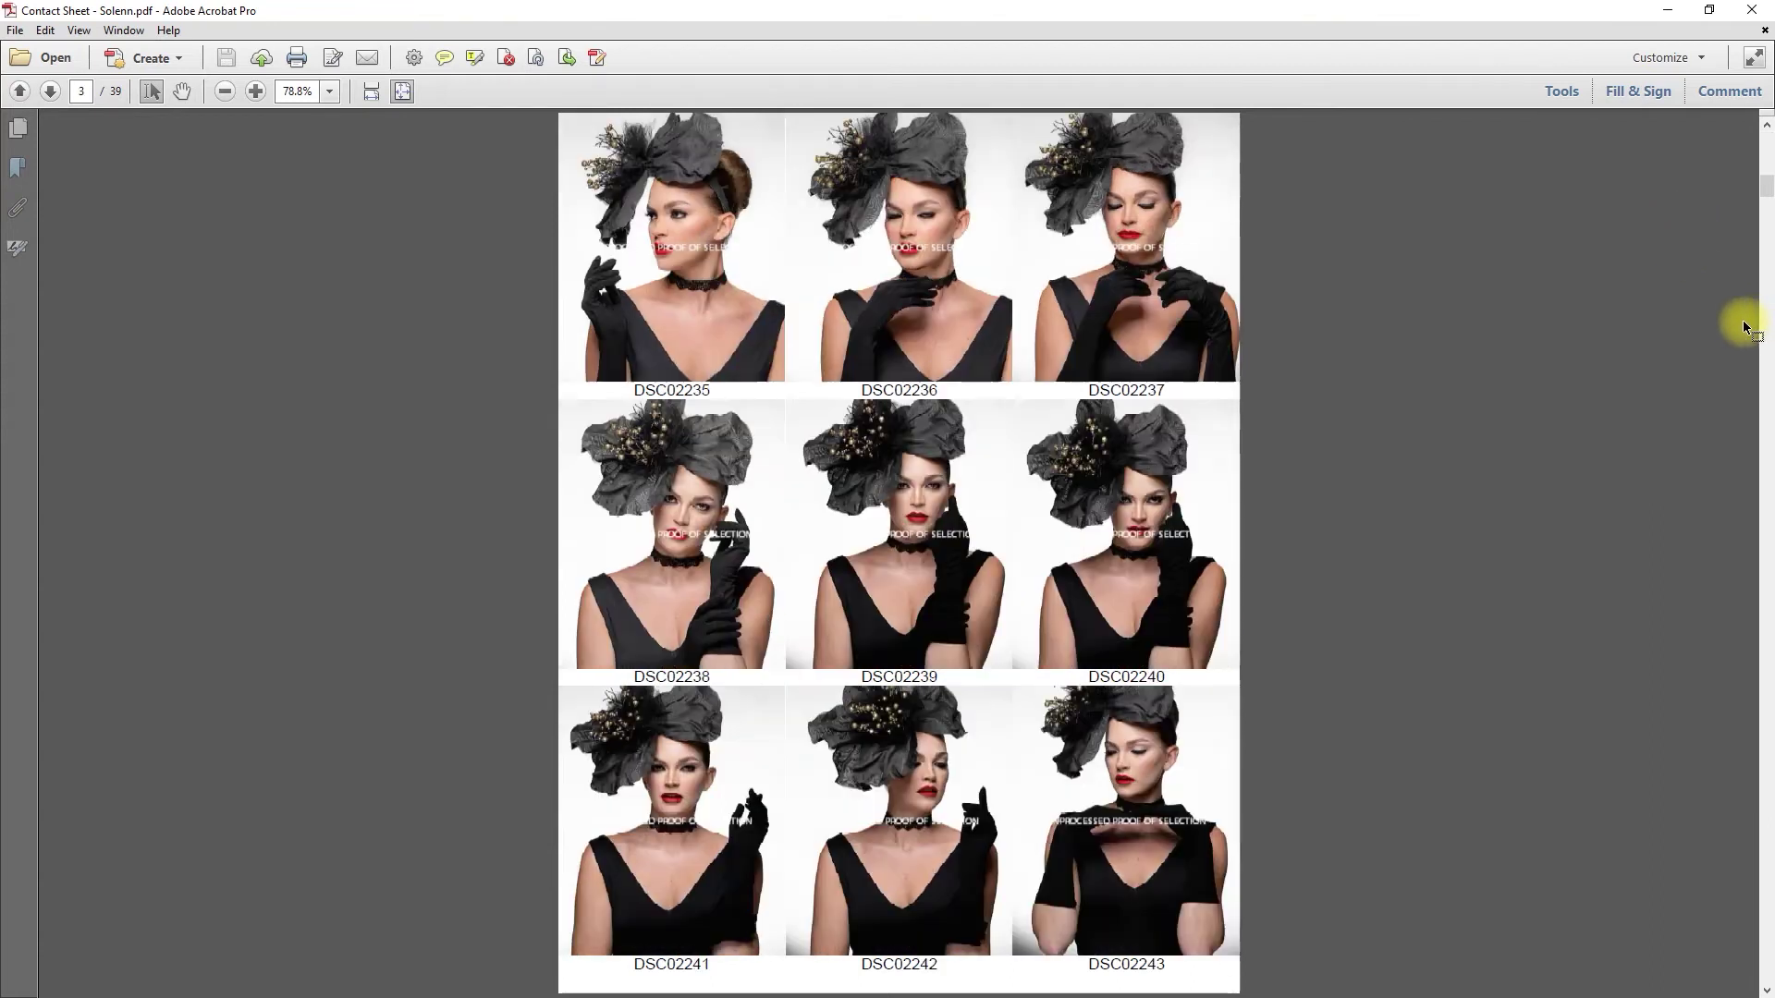
scroll(1745, 326, "down", 1)
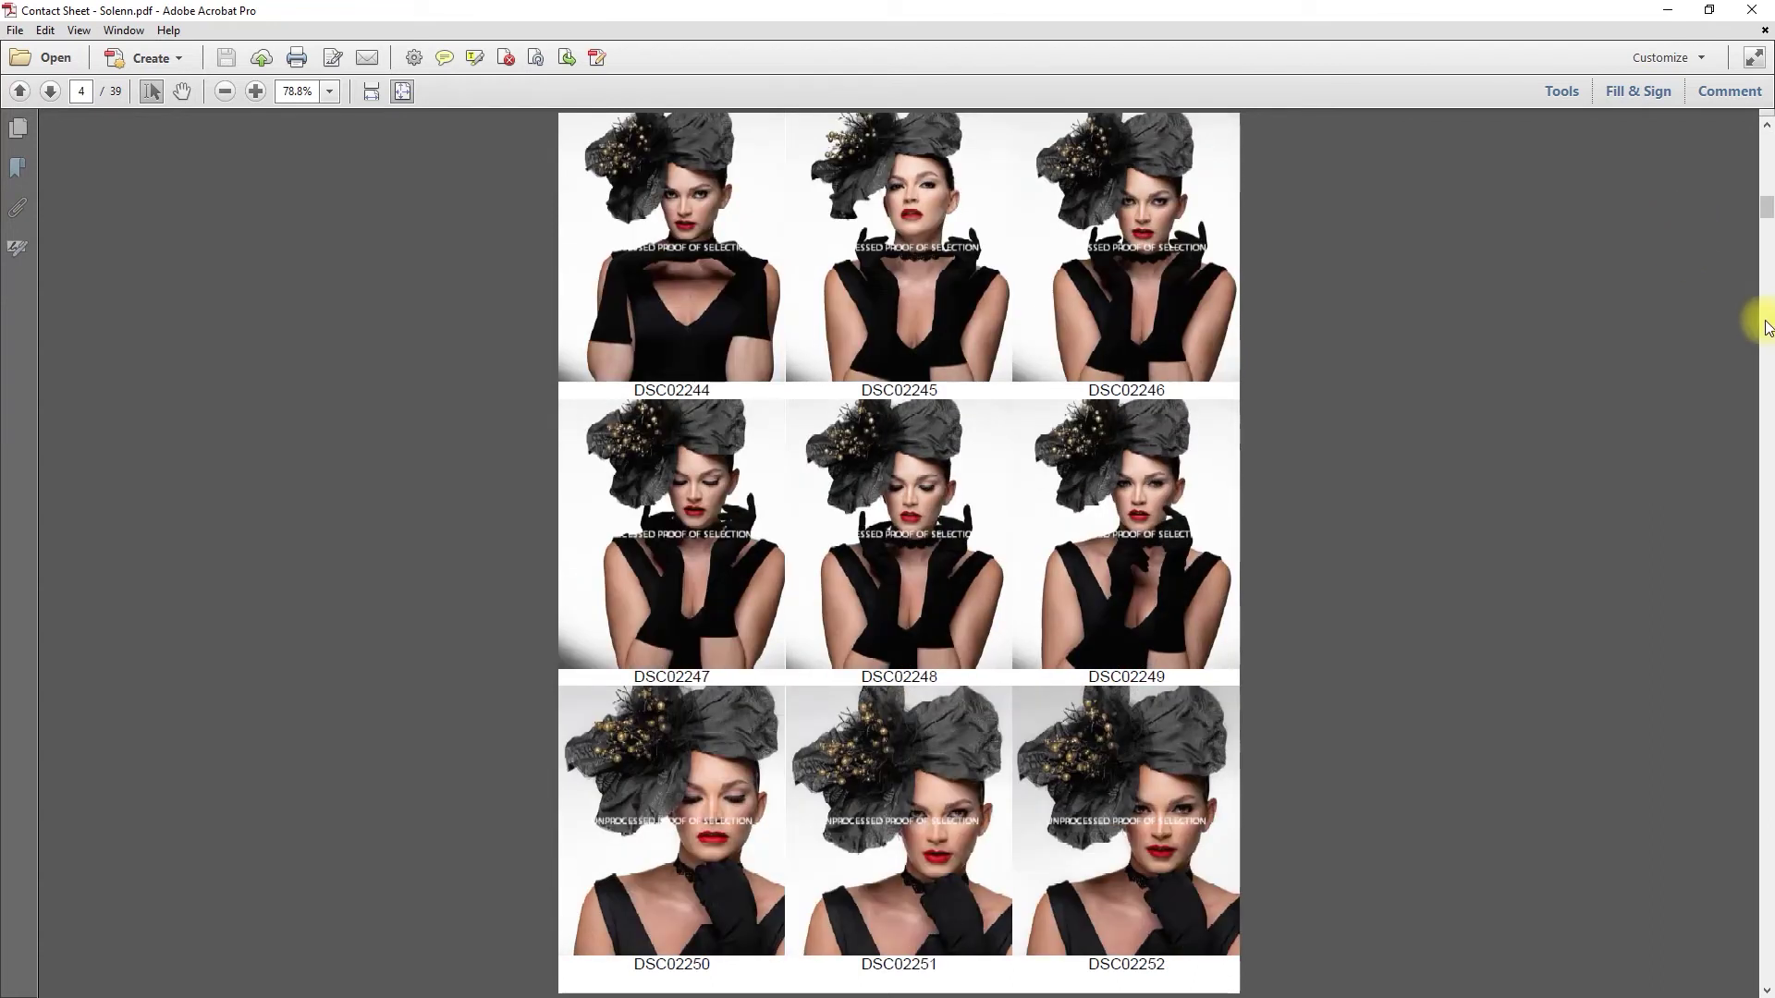
scroll(1732, 320, "down", 5)
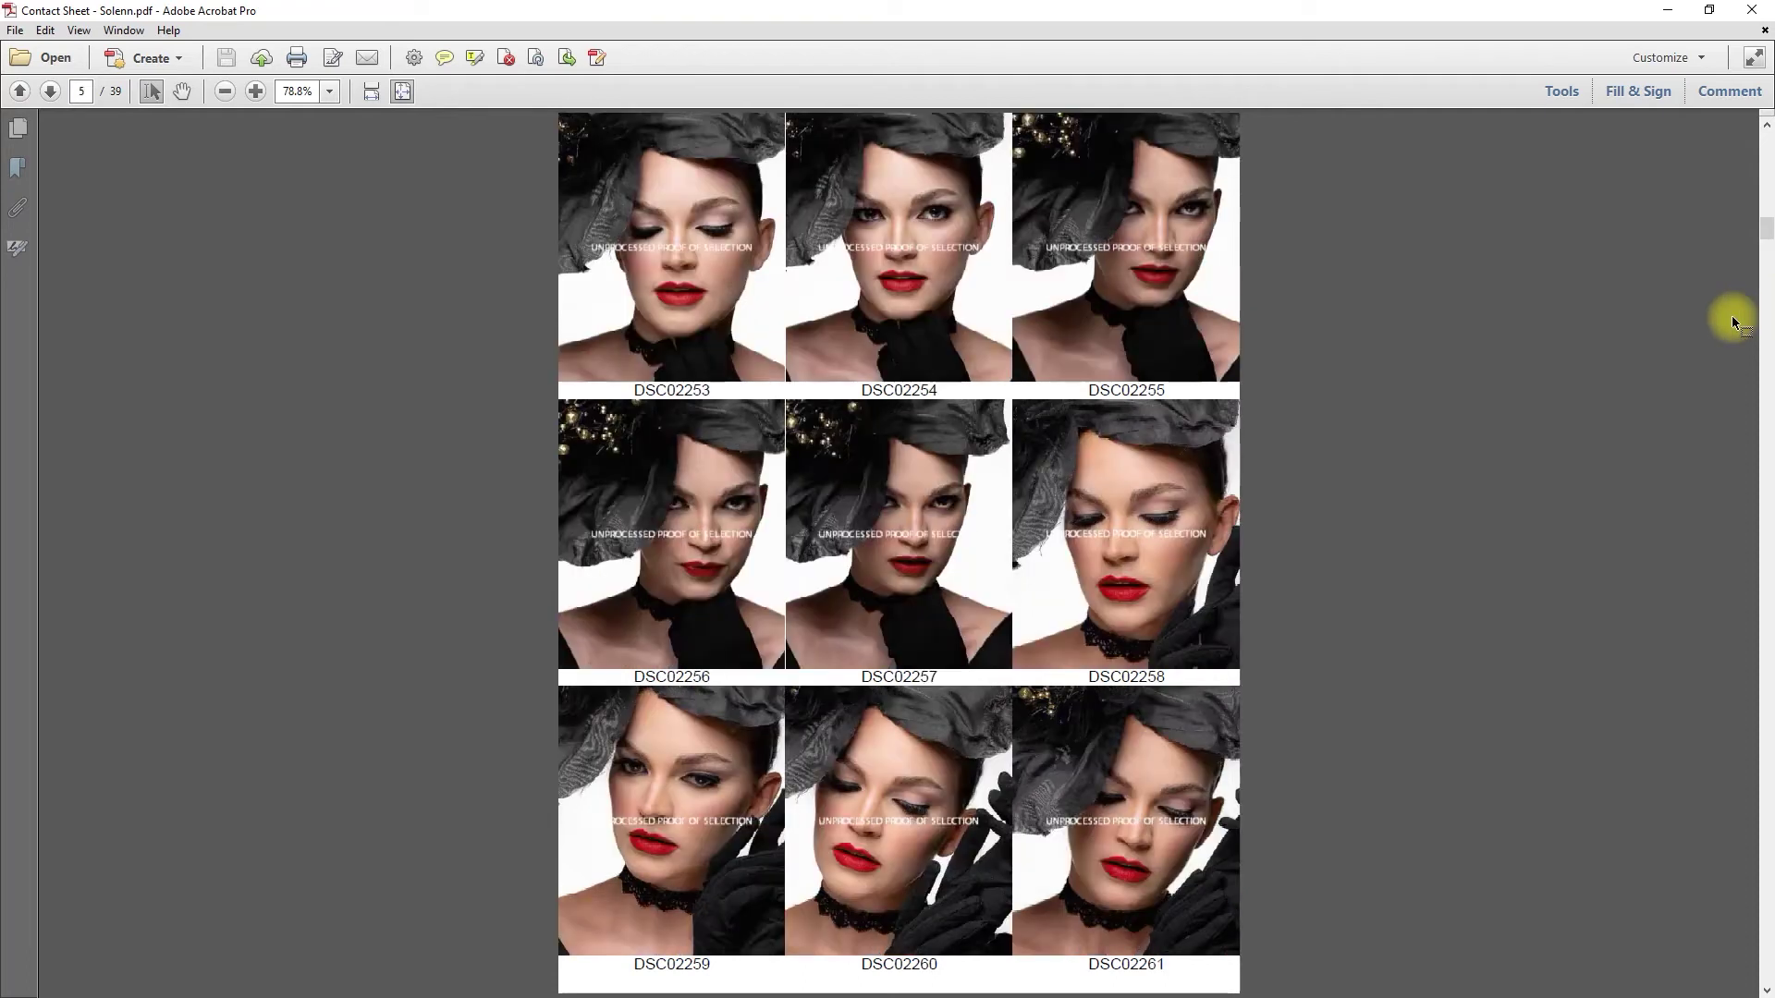
scroll(1732, 321, "down", 2)
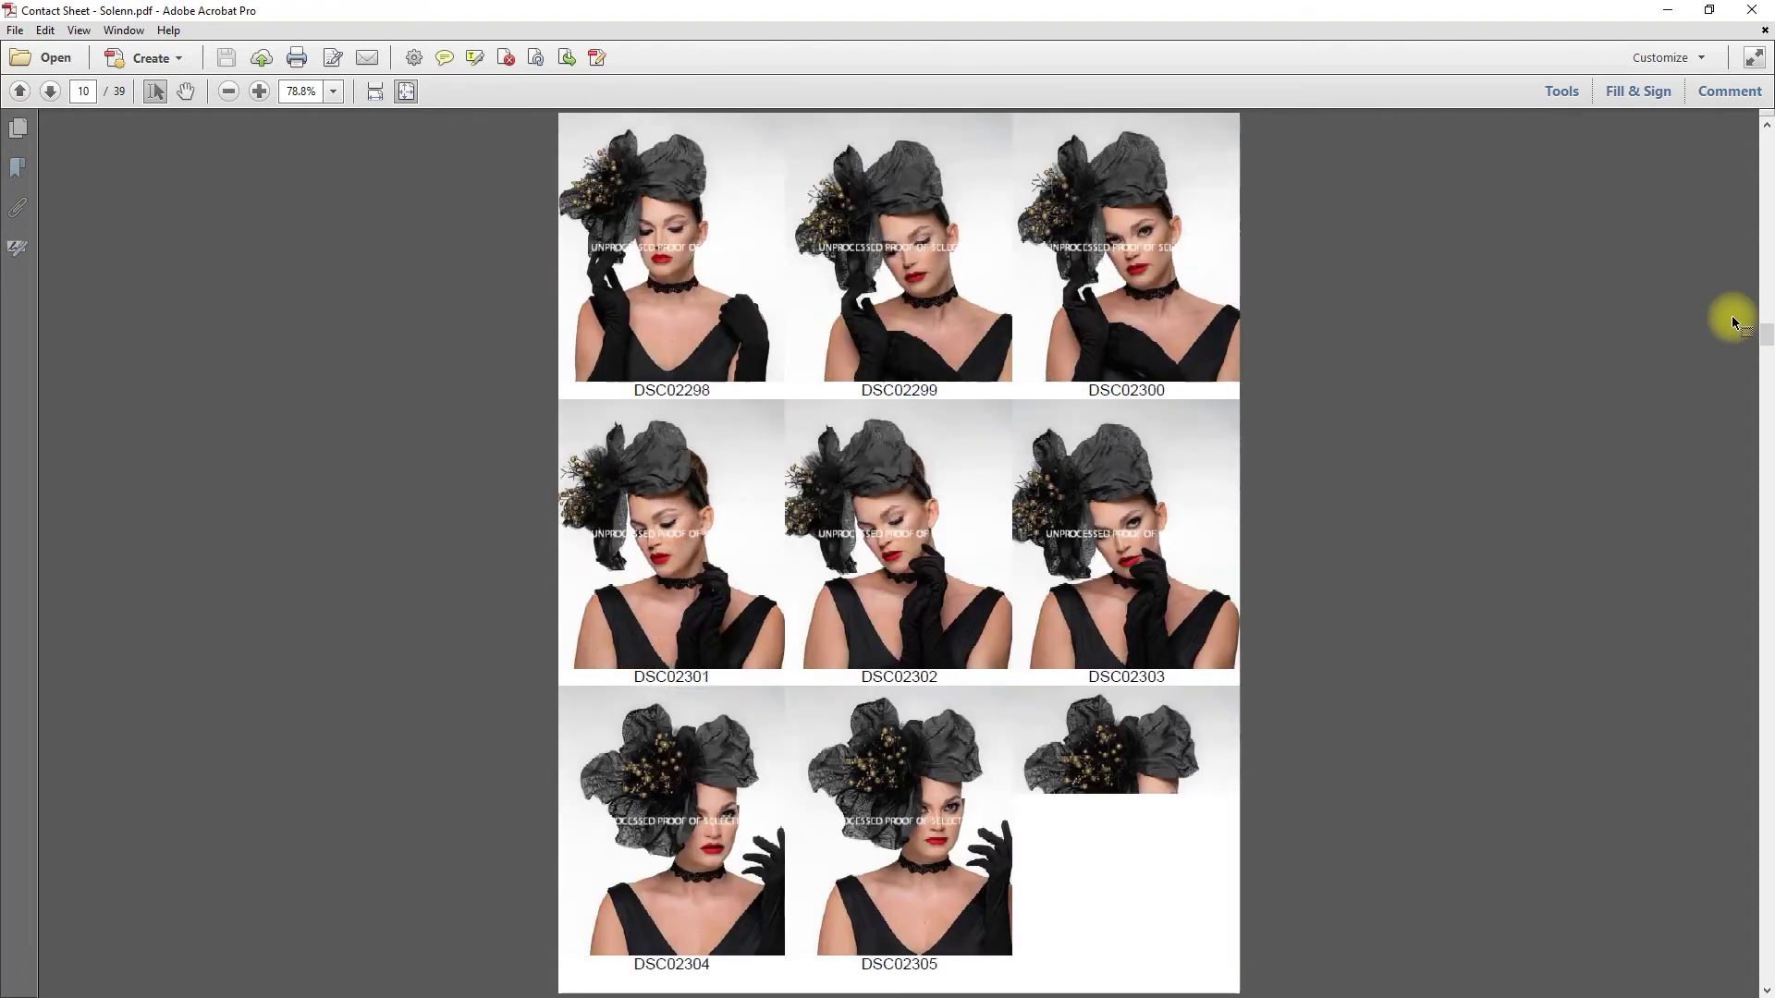
scroll(1733, 320, "down", 1)
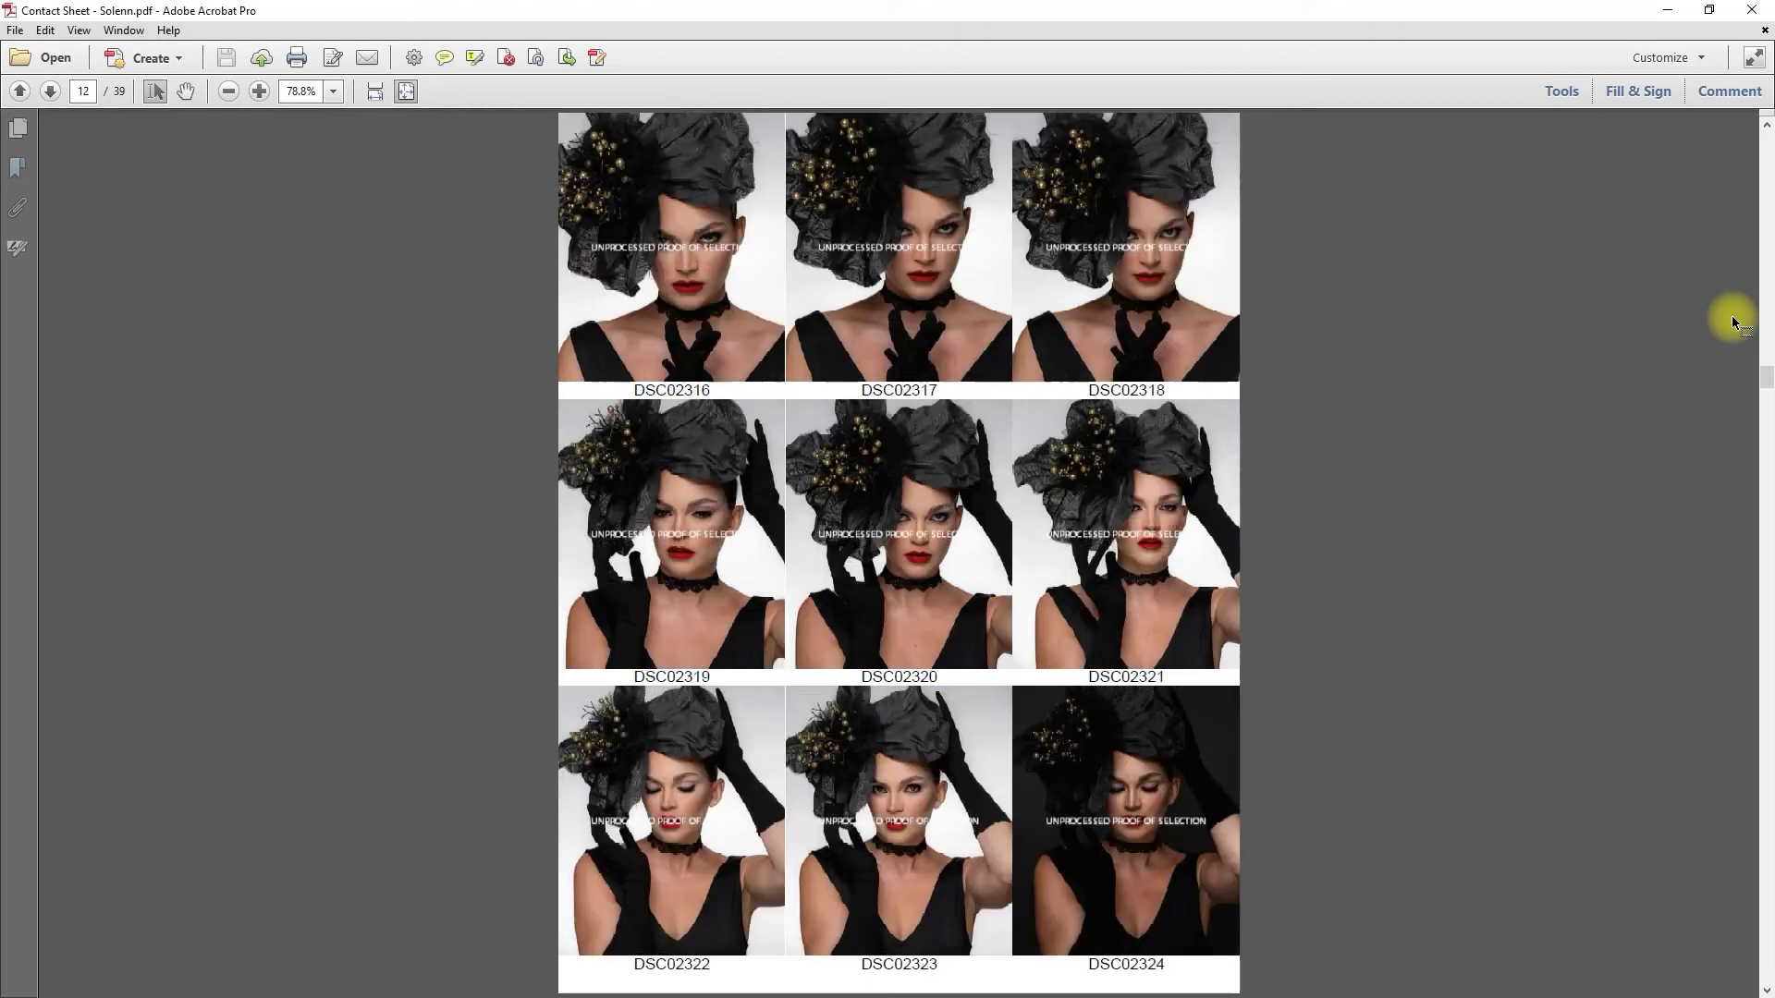
scroll(1732, 321, "down", 3)
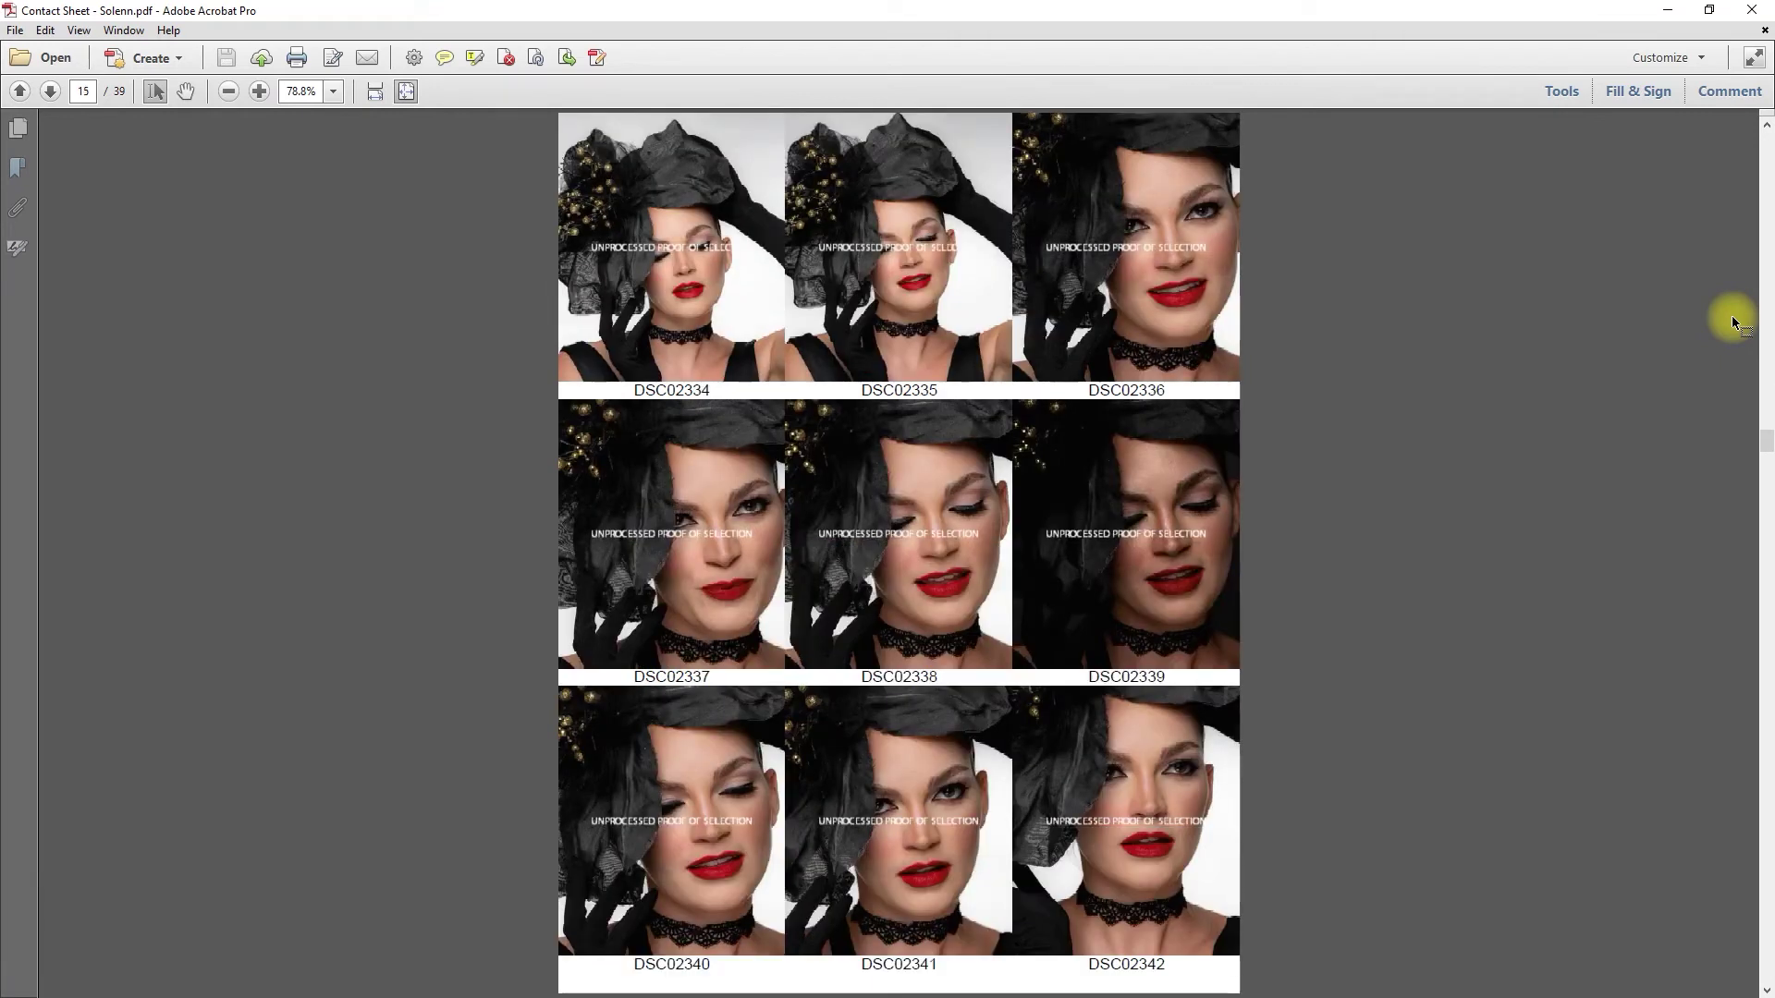
scroll(1732, 321, "down", 1)
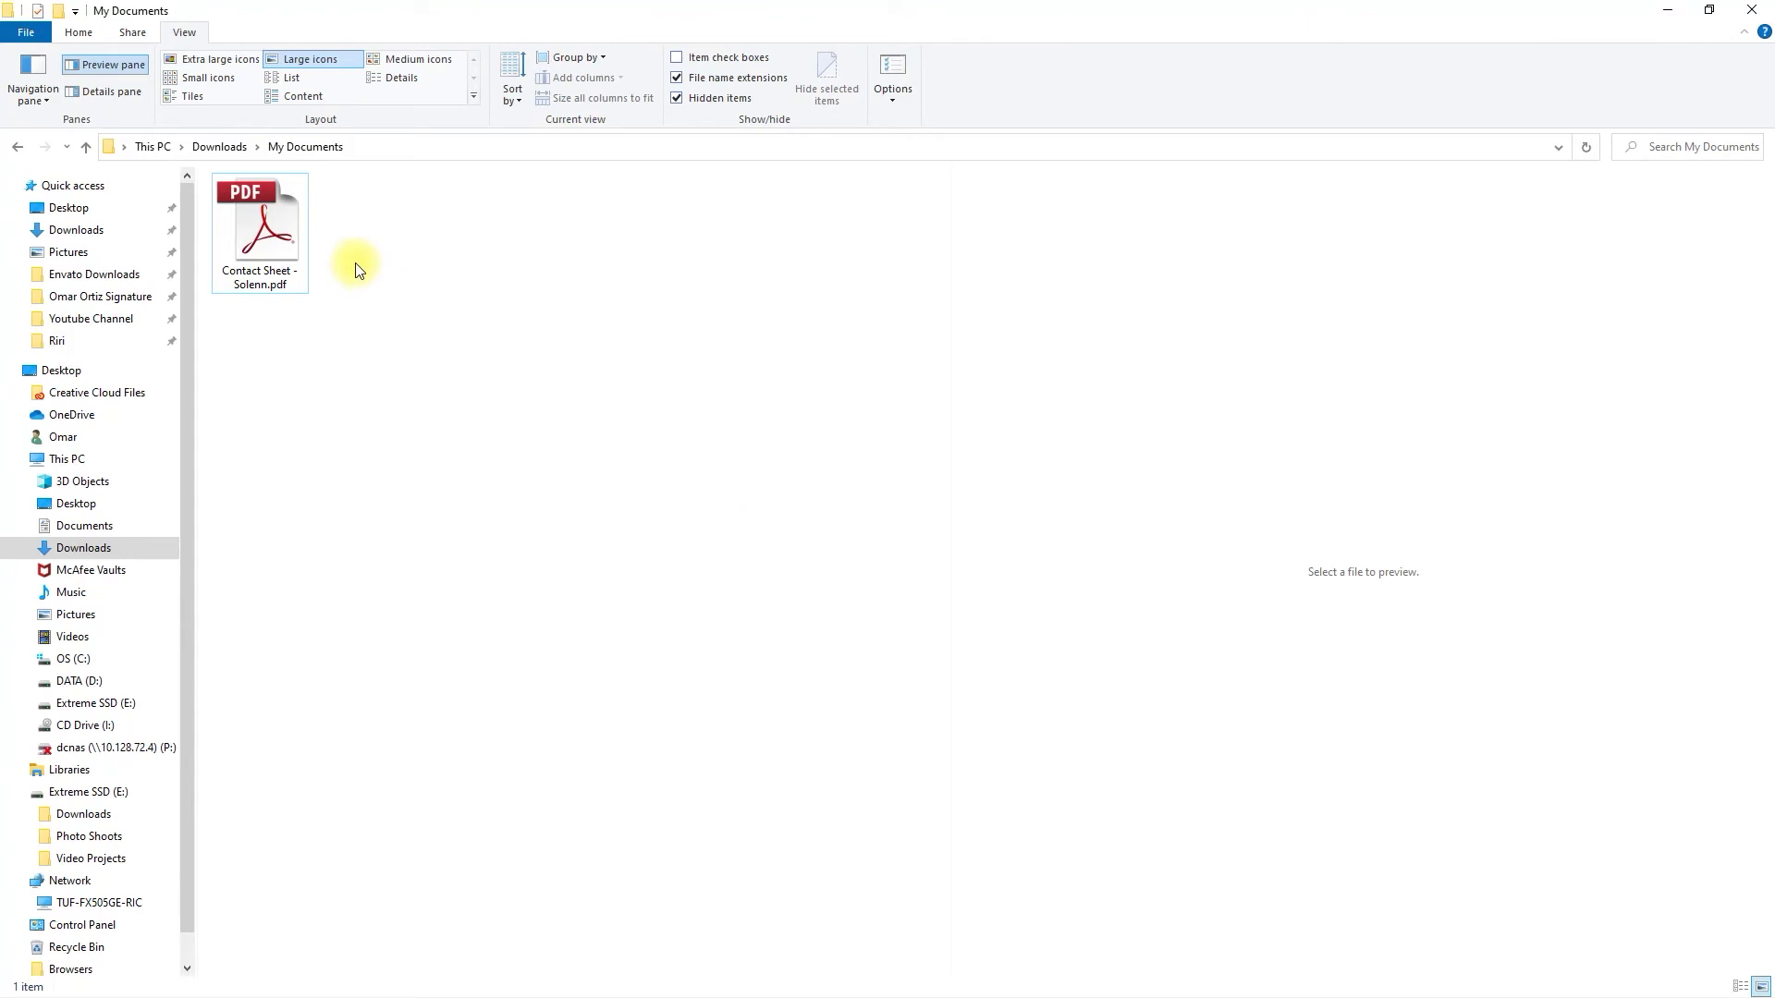
left_click(275, 242)
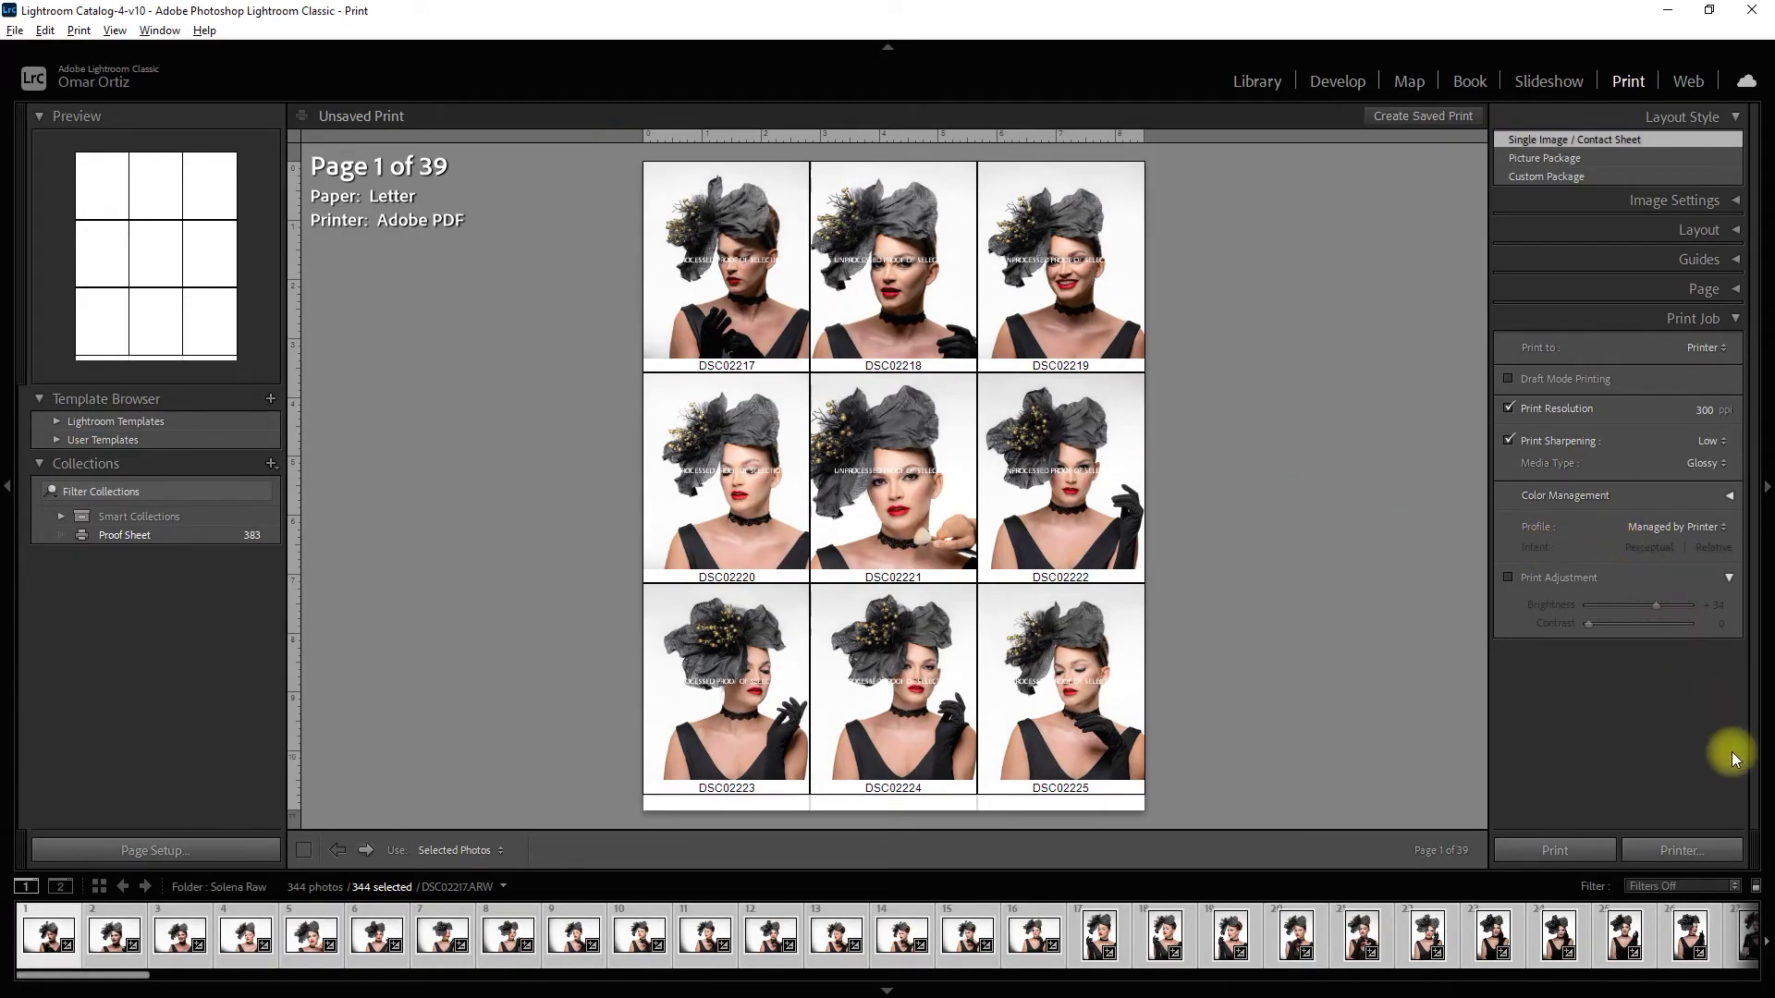
Go back to Lightroom and page forward through the contact sheet preview to check the photos, watermarks and filename labels.
left_click(365, 849)
left_click(365, 850)
left_click(365, 850)
left_click(365, 849)
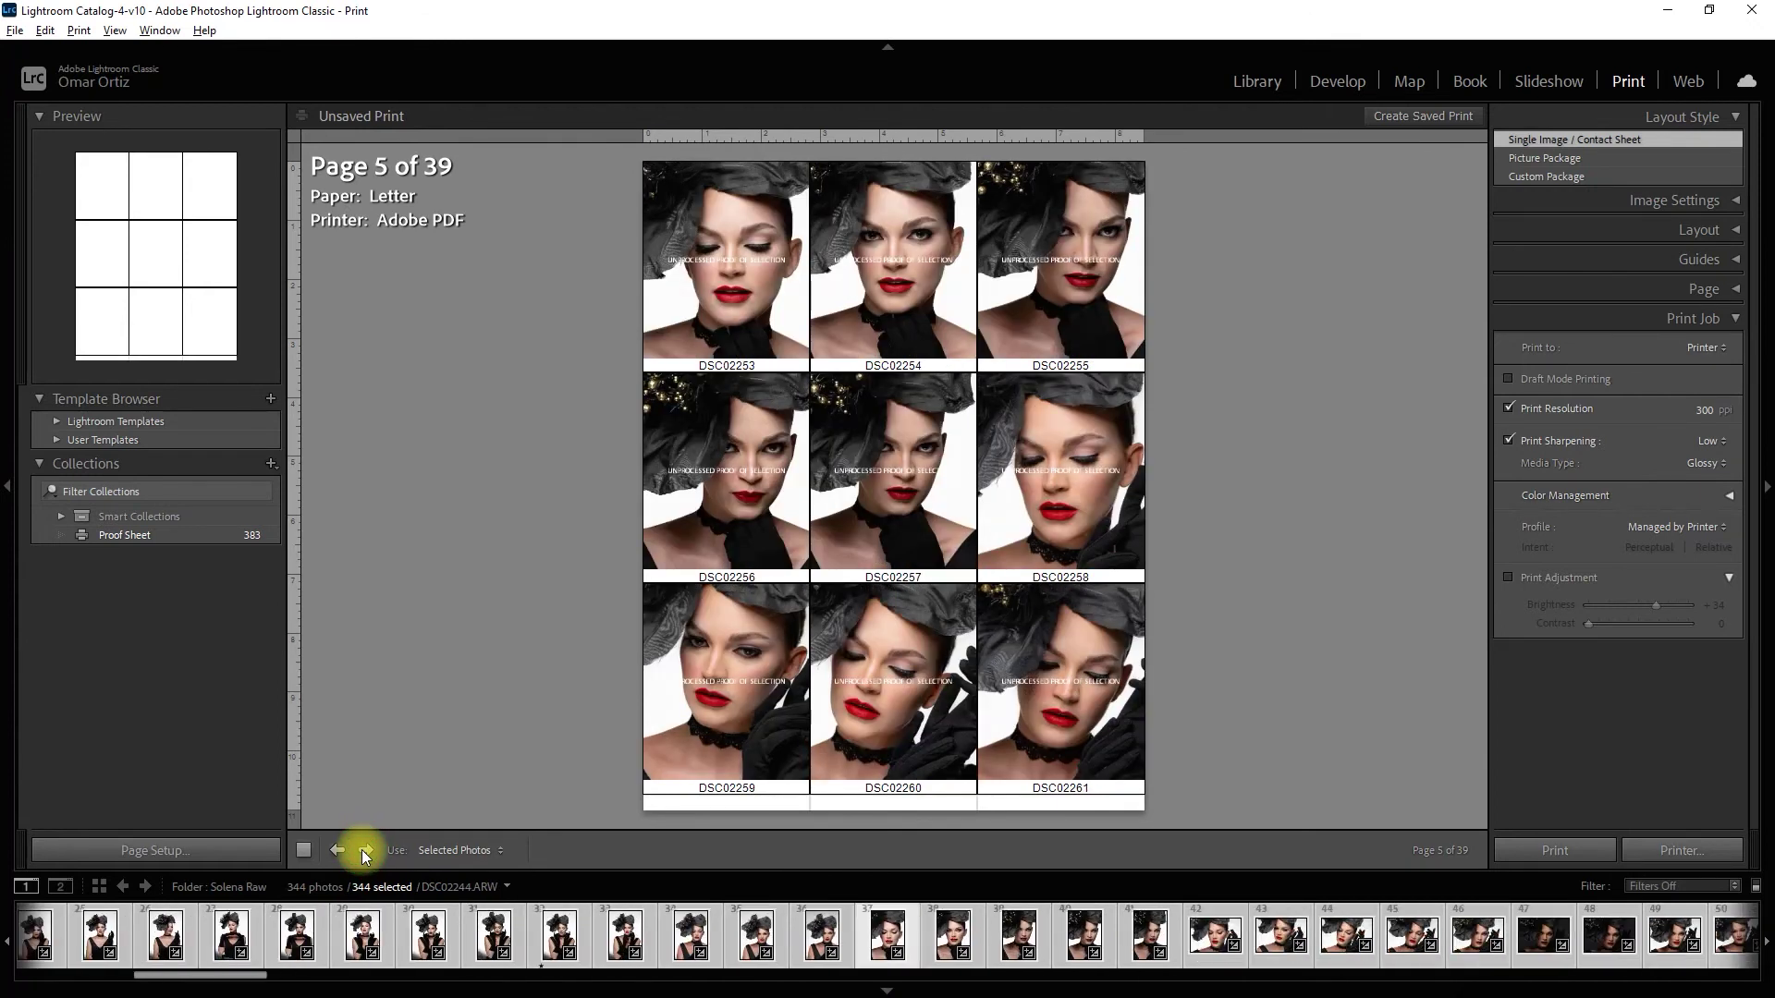
left_click(365, 850)
left_click(365, 849)
left_click(365, 850)
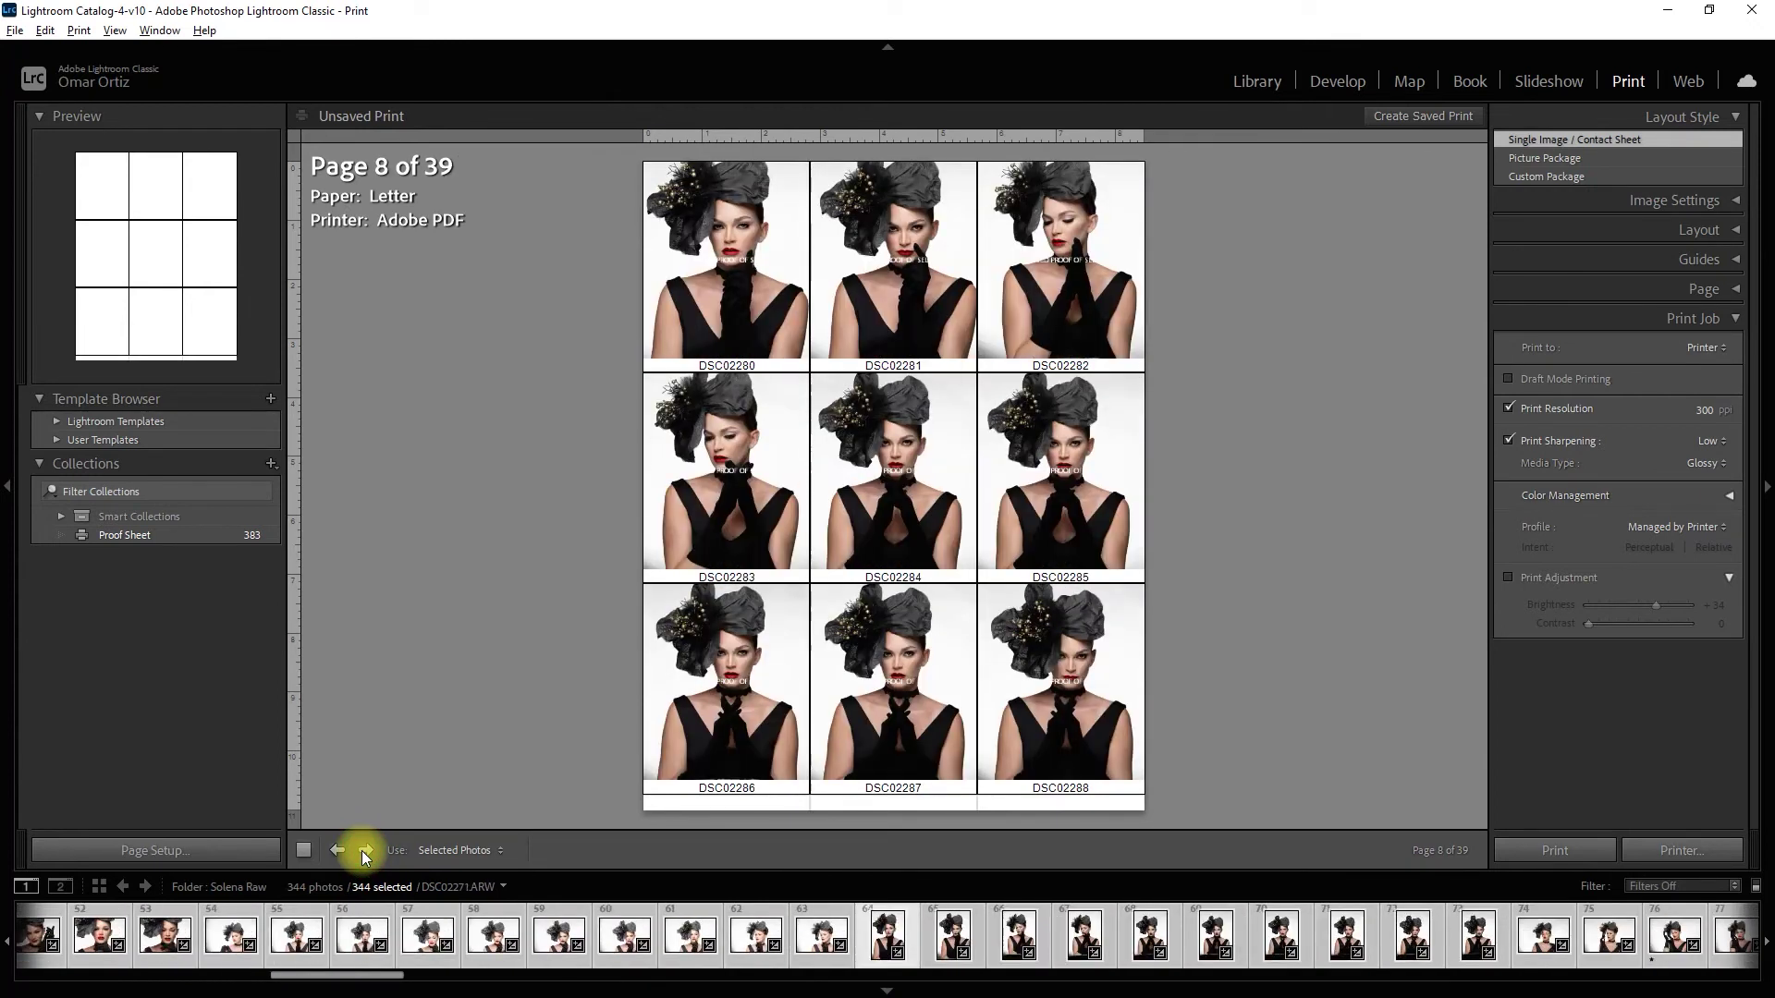
left_click(365, 849)
left_click(365, 849)
left_click(365, 850)
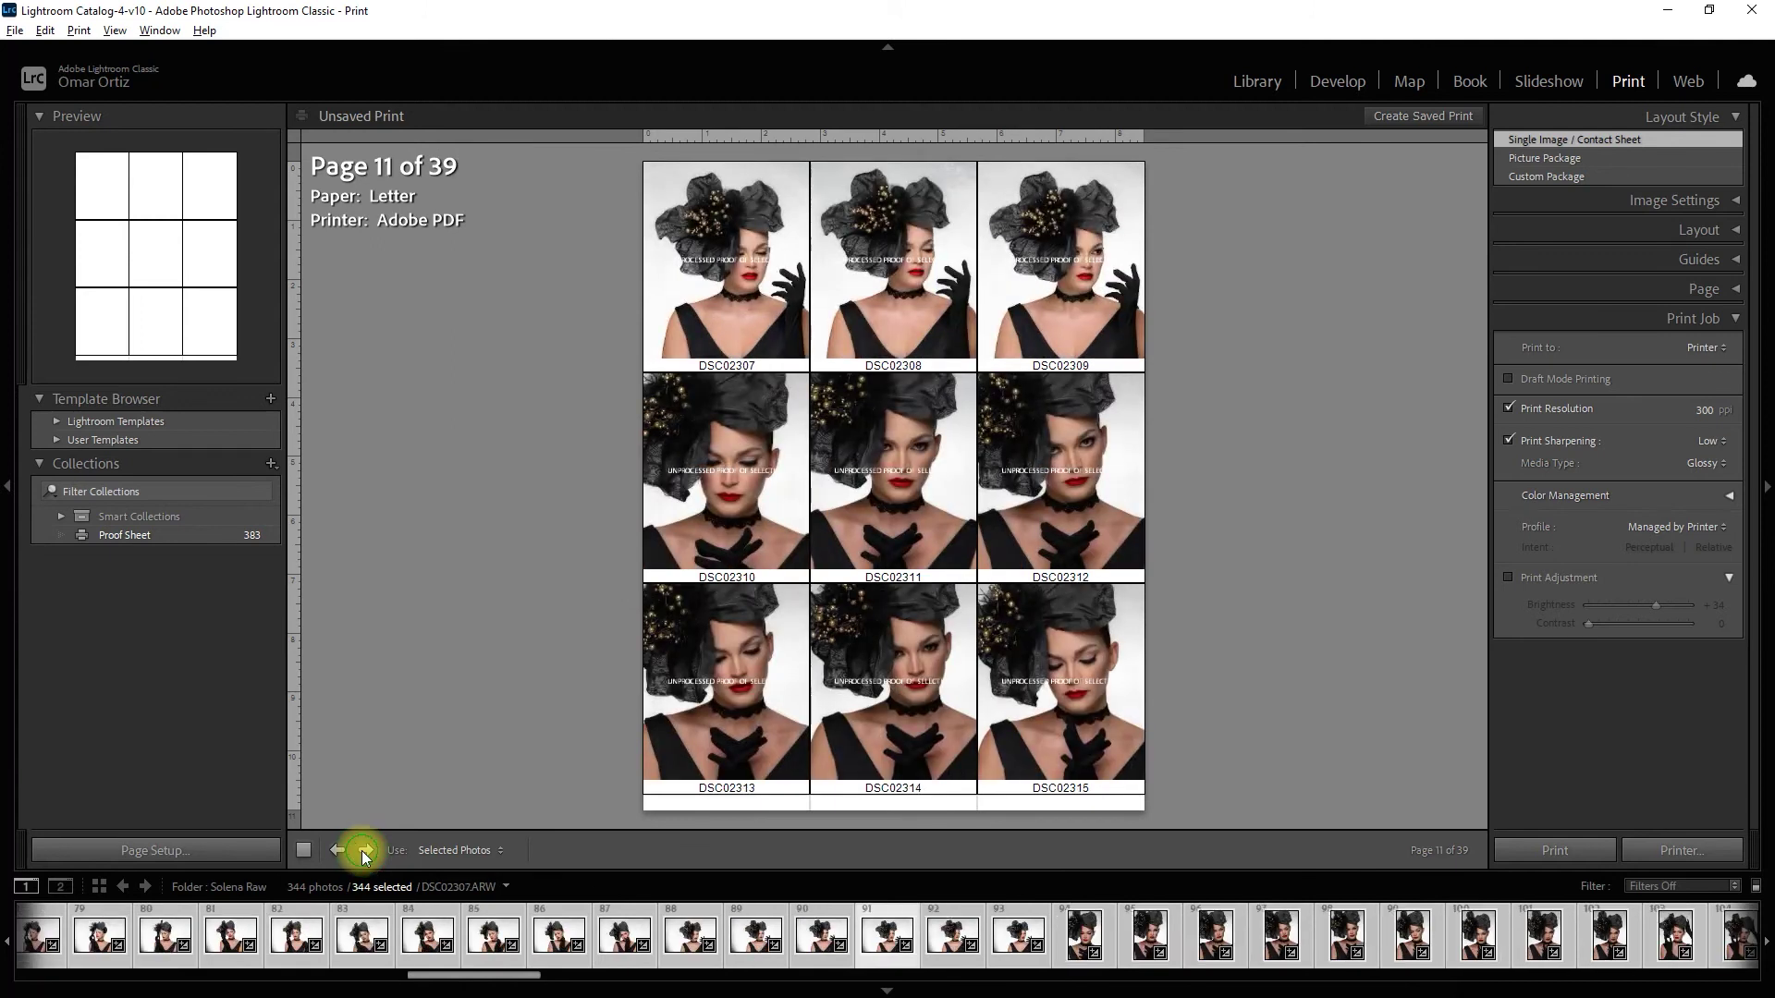
left_click(365, 849)
left_click(366, 850)
left_click(365, 849)
left_click(365, 849)
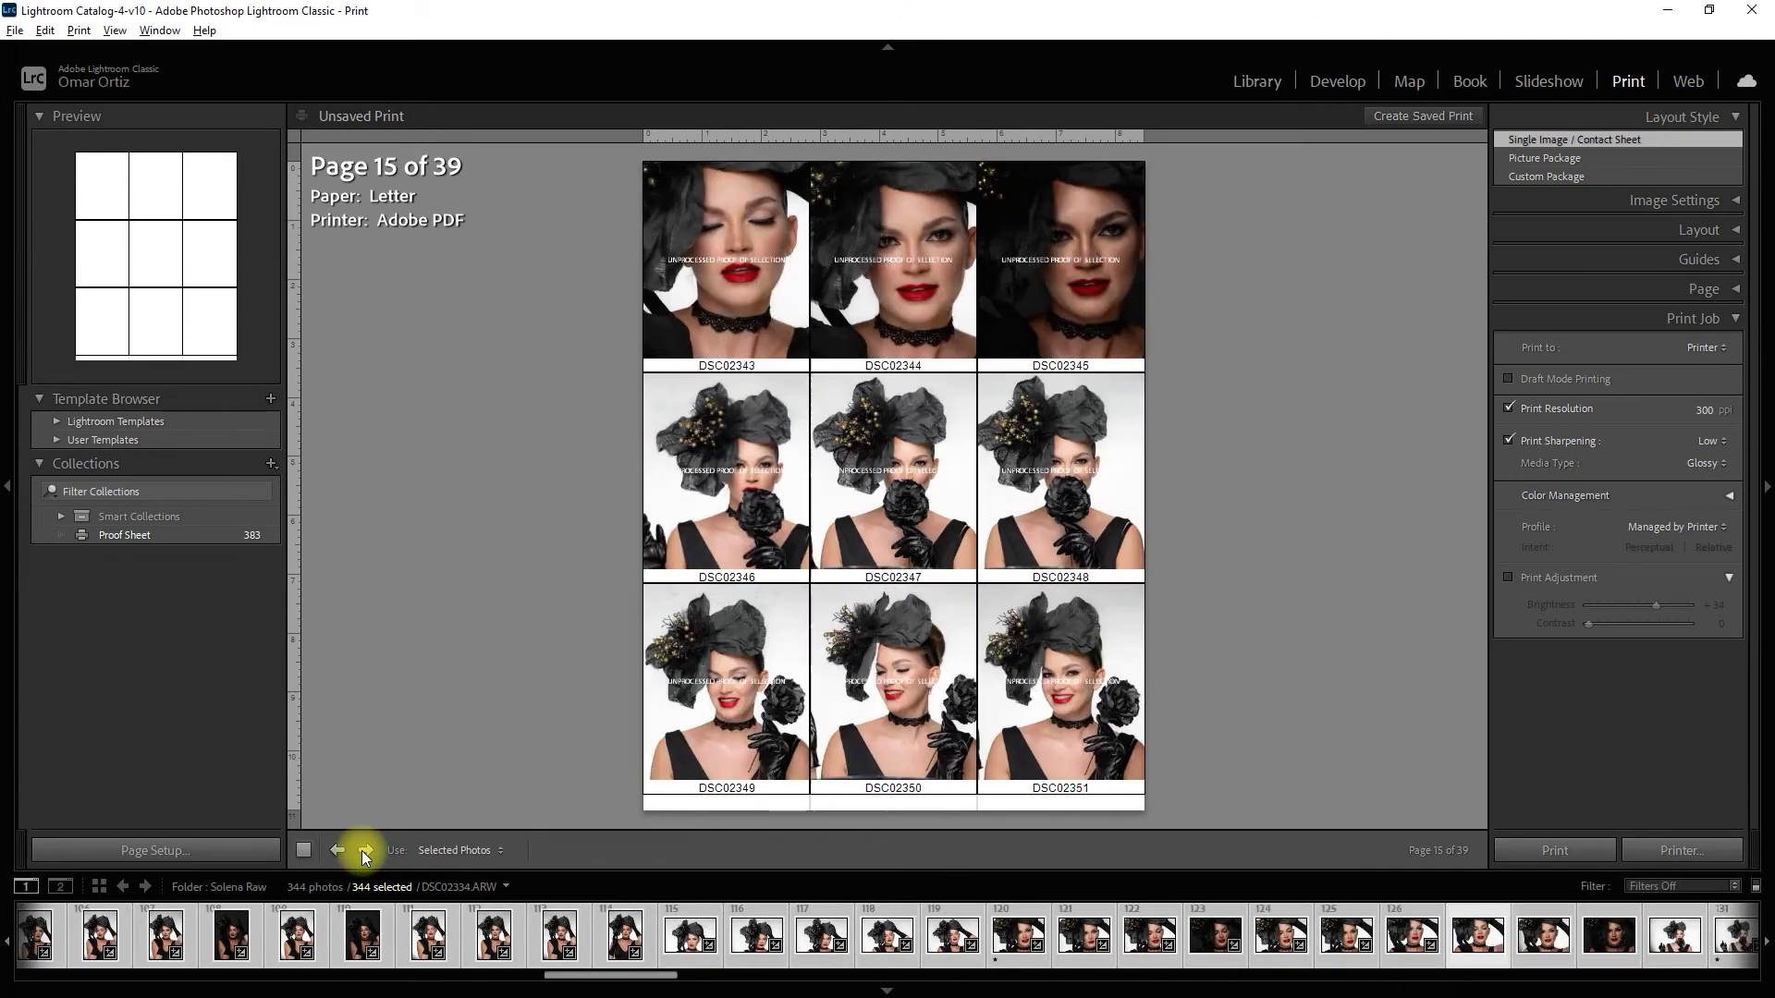
left_click(366, 849)
left_click(365, 849)
left_click(365, 850)
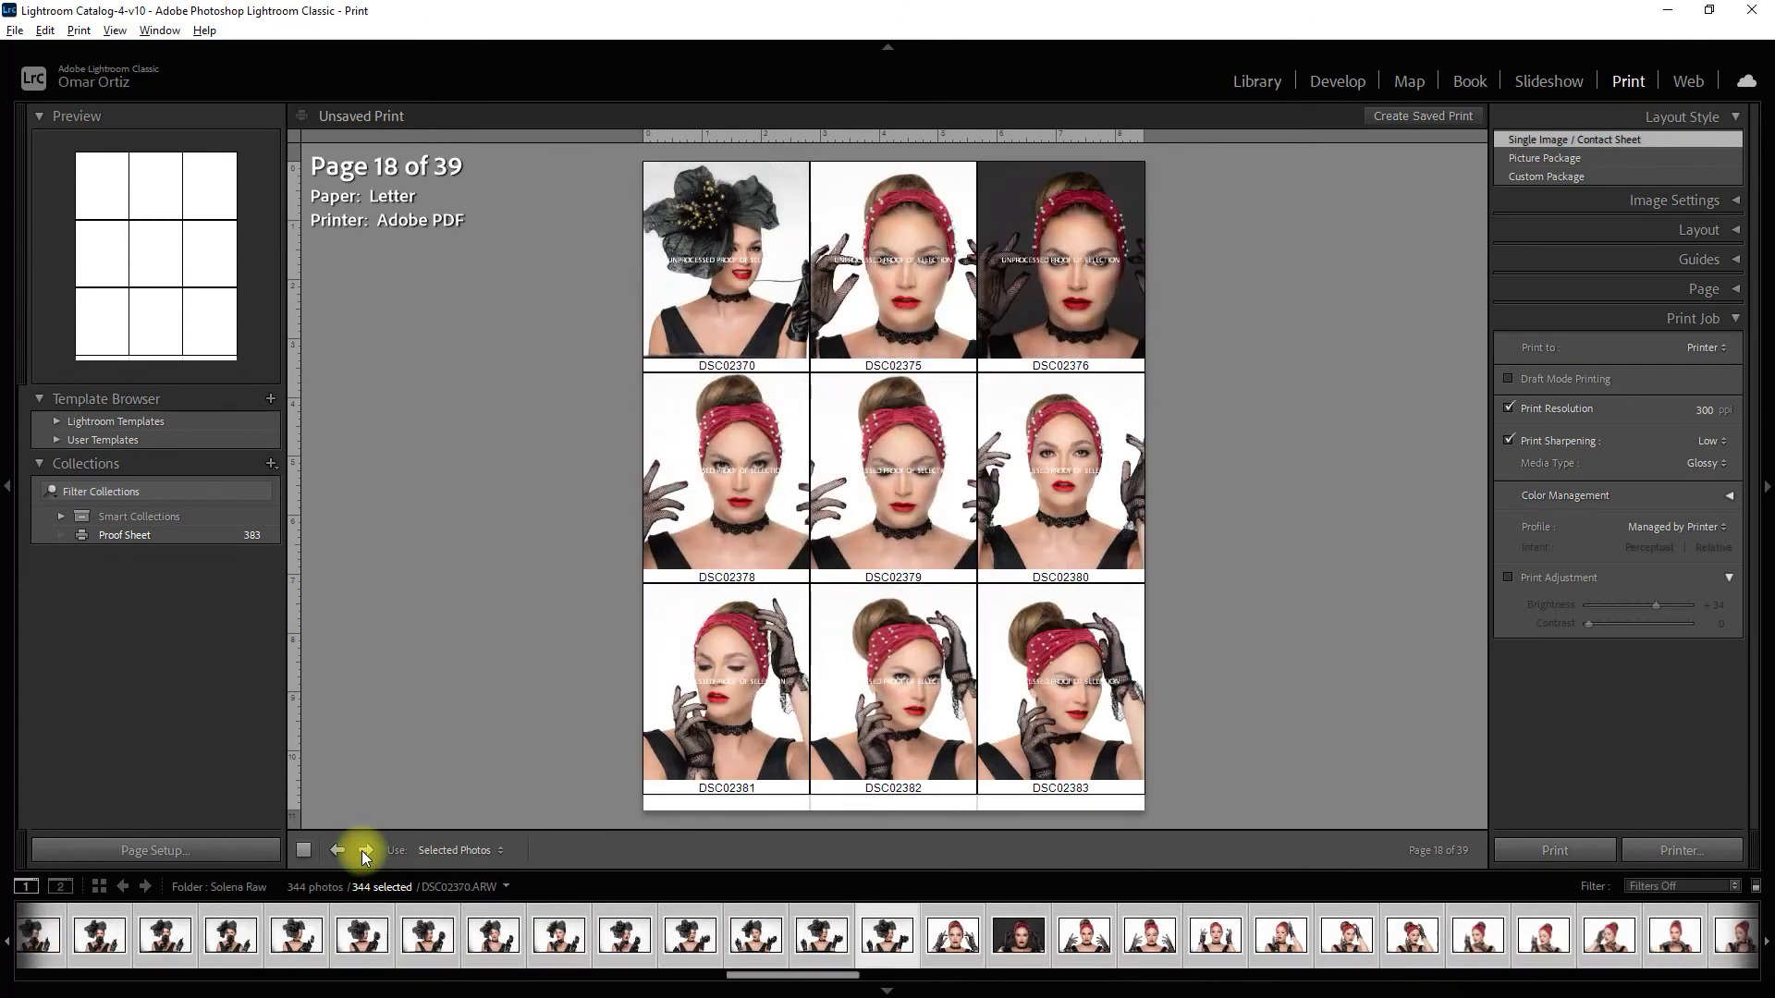
left_click(365, 849)
left_click(365, 850)
left_click(365, 850)
left_click(365, 850)
left_click(365, 849)
left_click(365, 850)
left_click(365, 849)
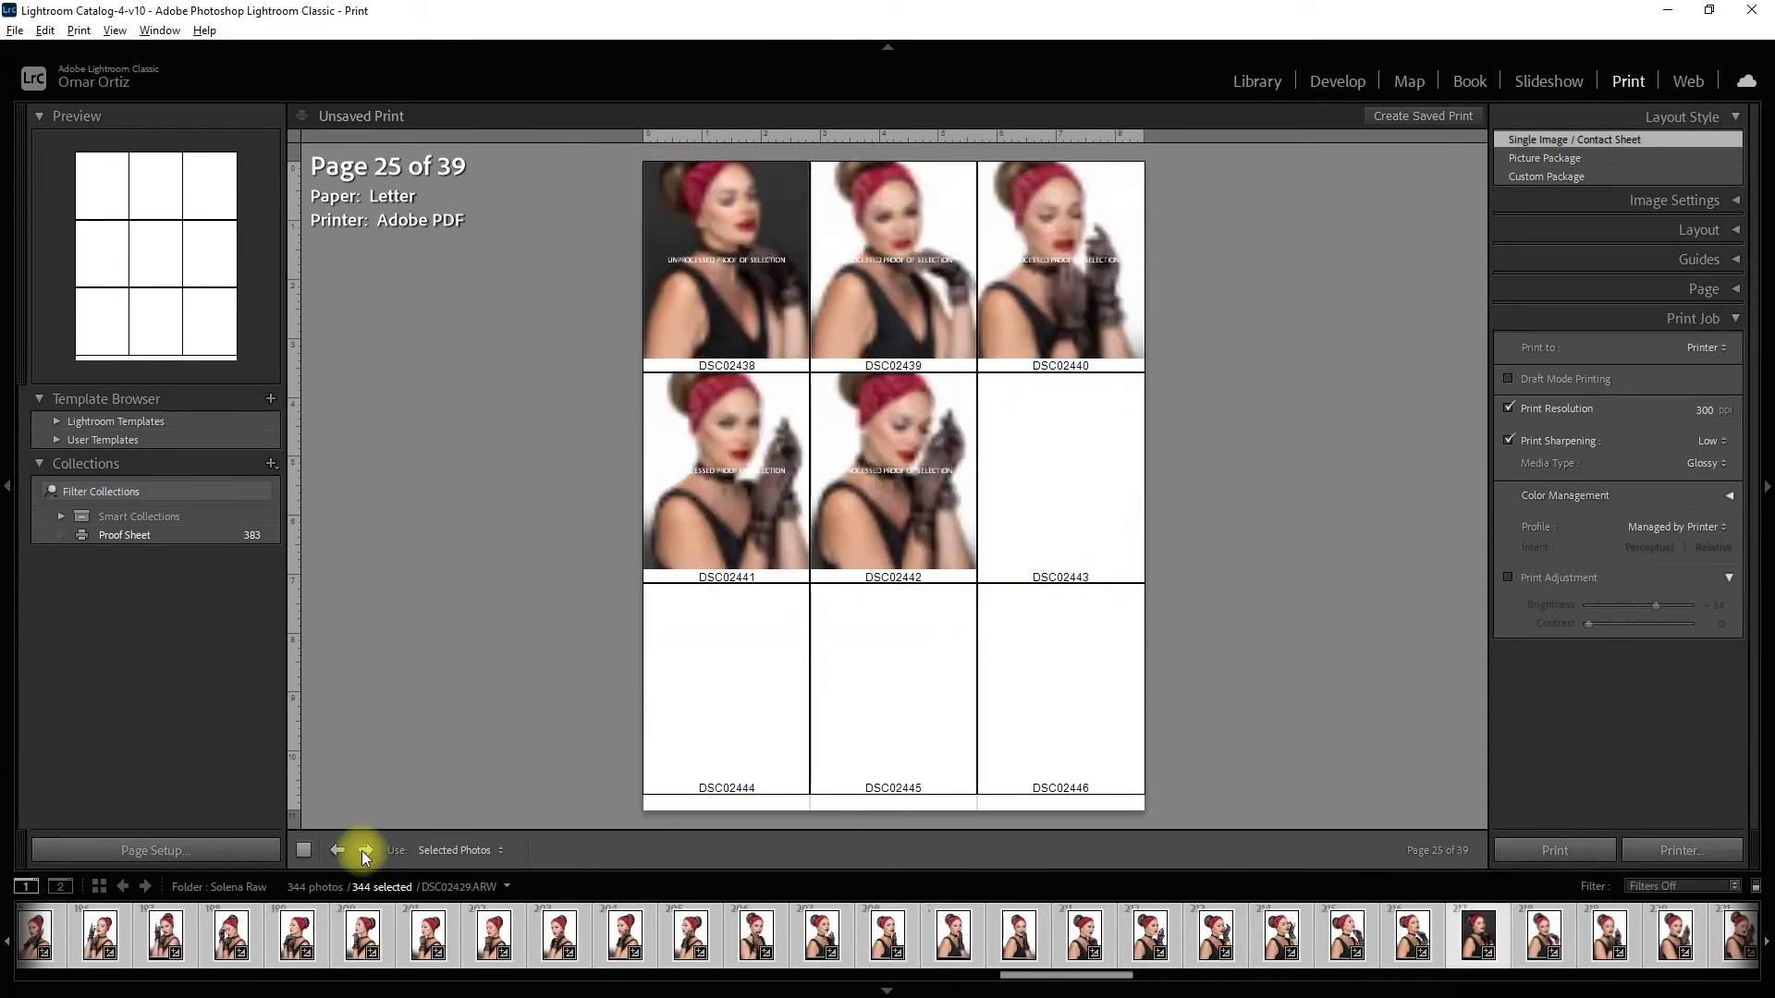
left_click(365, 850)
left_click(366, 850)
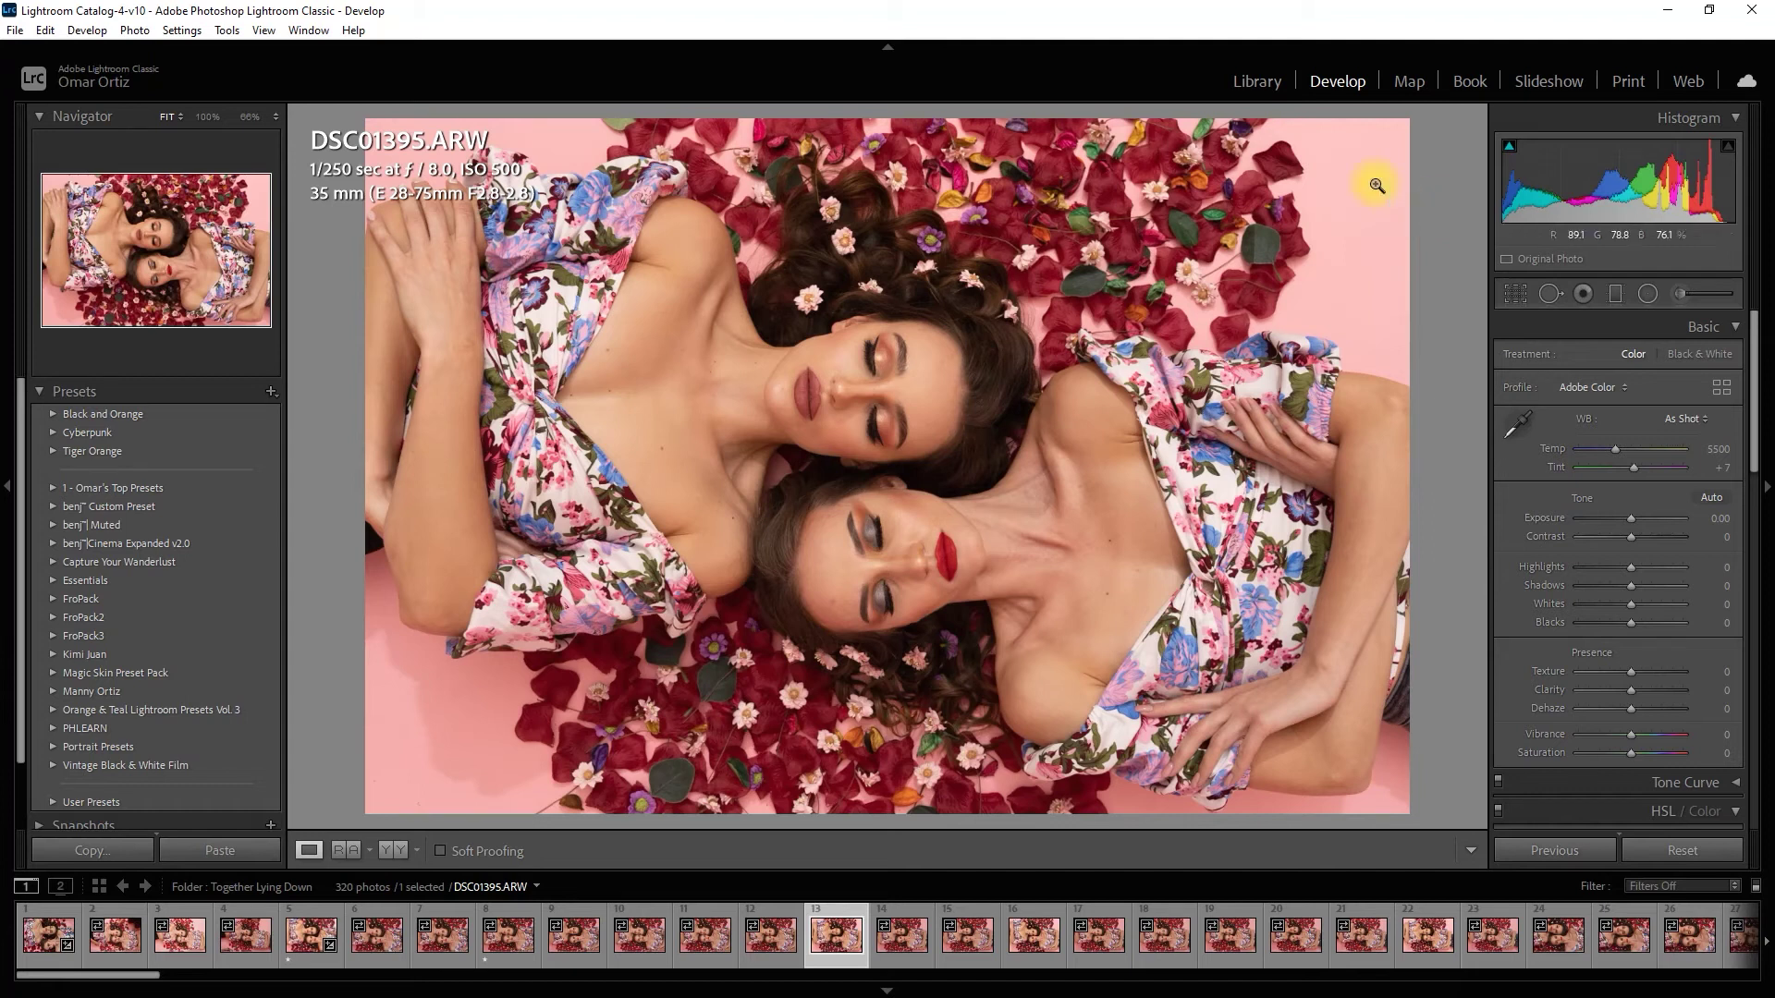
In the Library, select 24 photos from different parts of the Together Lying Down folder.
left_click(1259, 82)
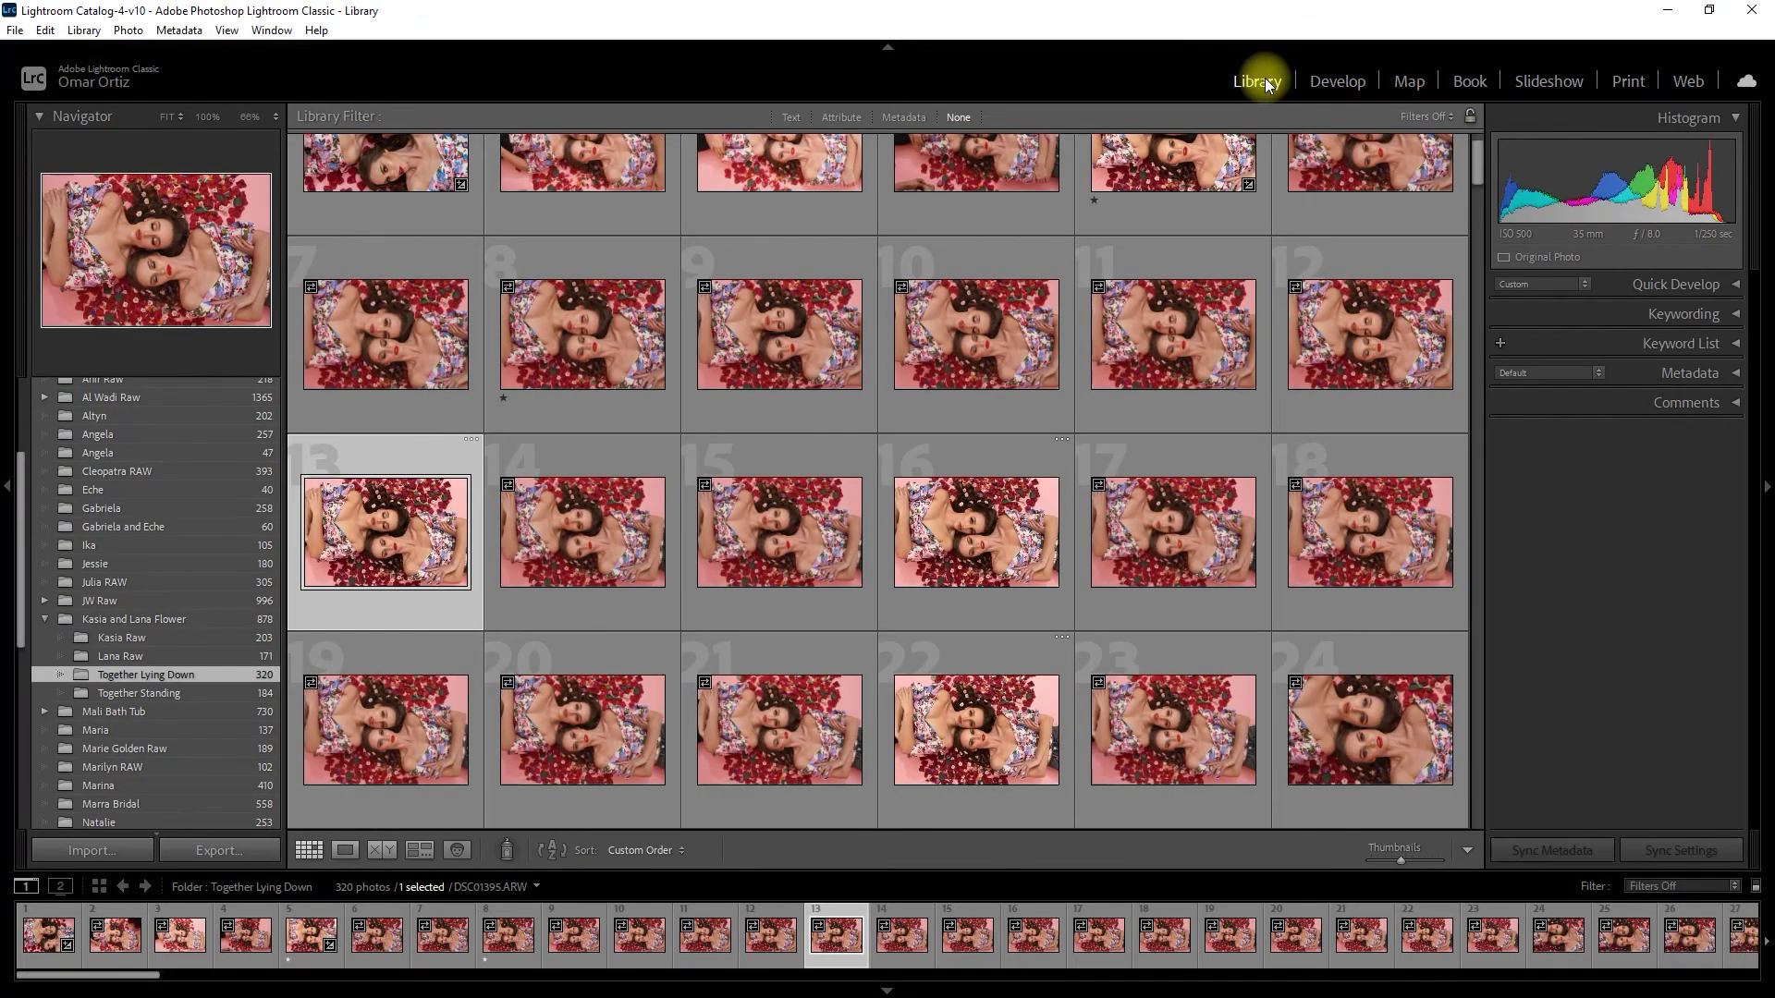
scroll(555, 370, "up", 1)
left_click(582, 435)
left_click(1161, 634, "shift")
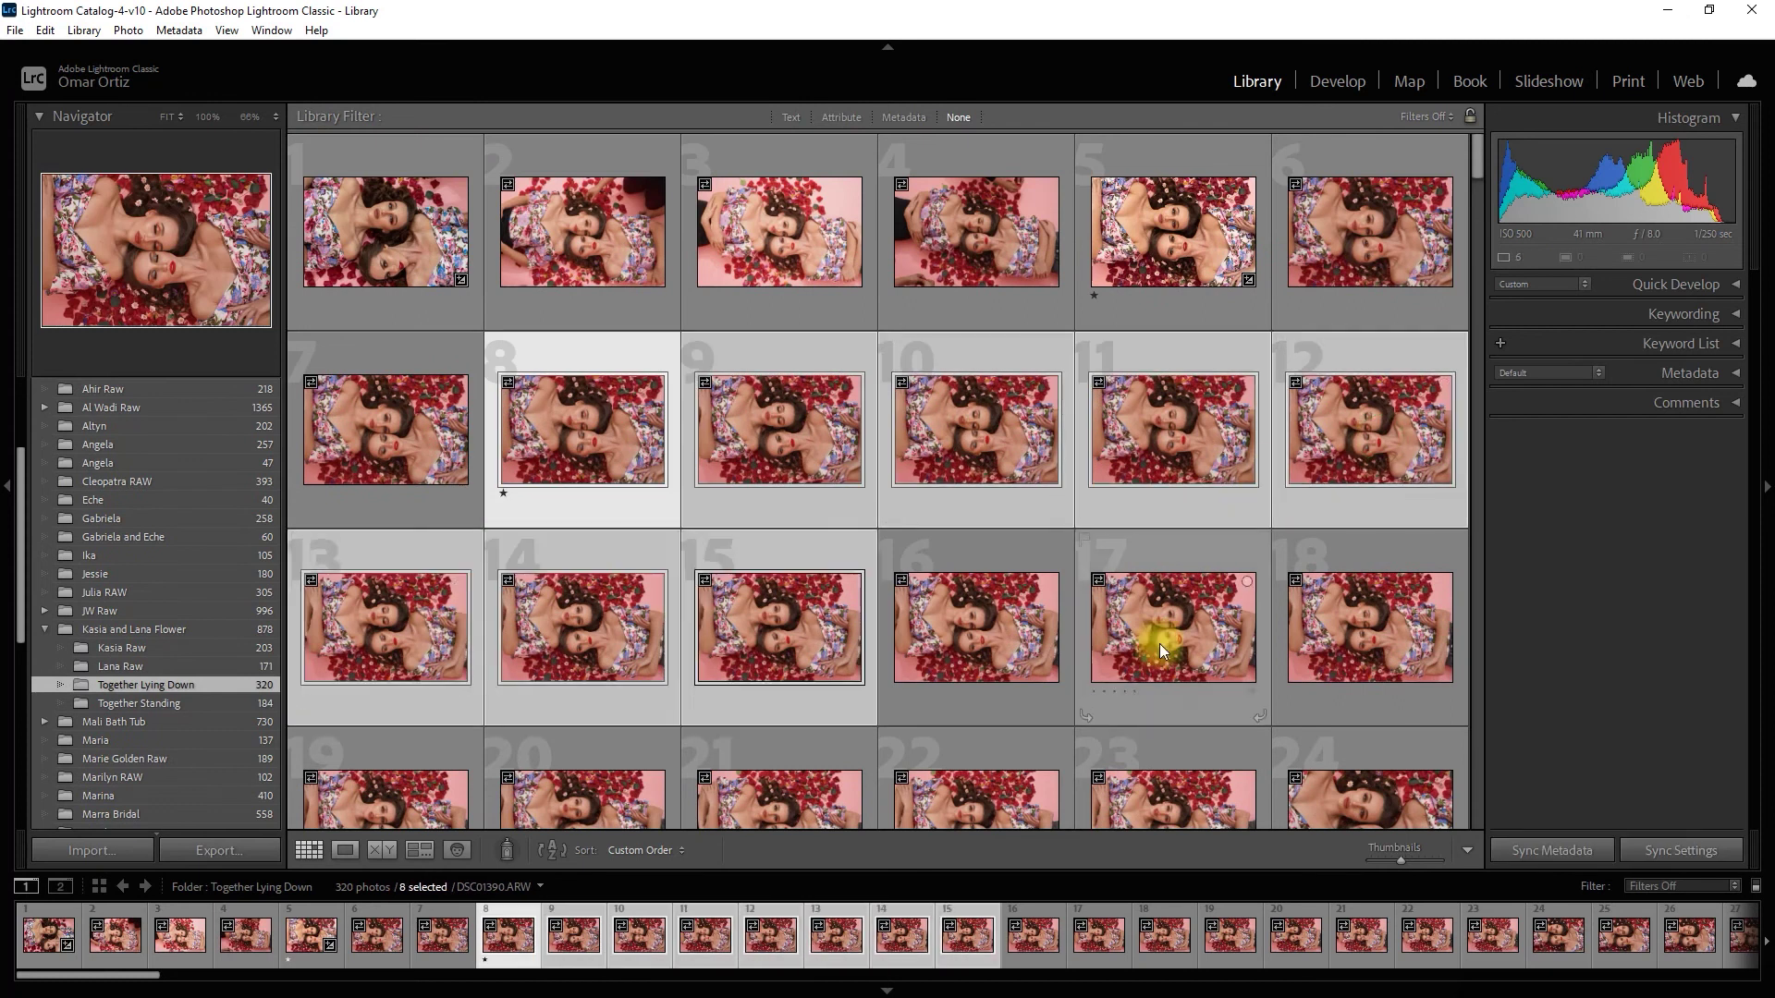
scroll(1161, 634, "down", 3)
left_click(1172, 514, "ctrl")
left_click(779, 712, "ctrl")
scroll(1381, 733, "down", 5)
left_click(1151, 626, "ctrl")
scroll(1146, 621, "down", 5)
left_click(1266, 651, "ctrl")
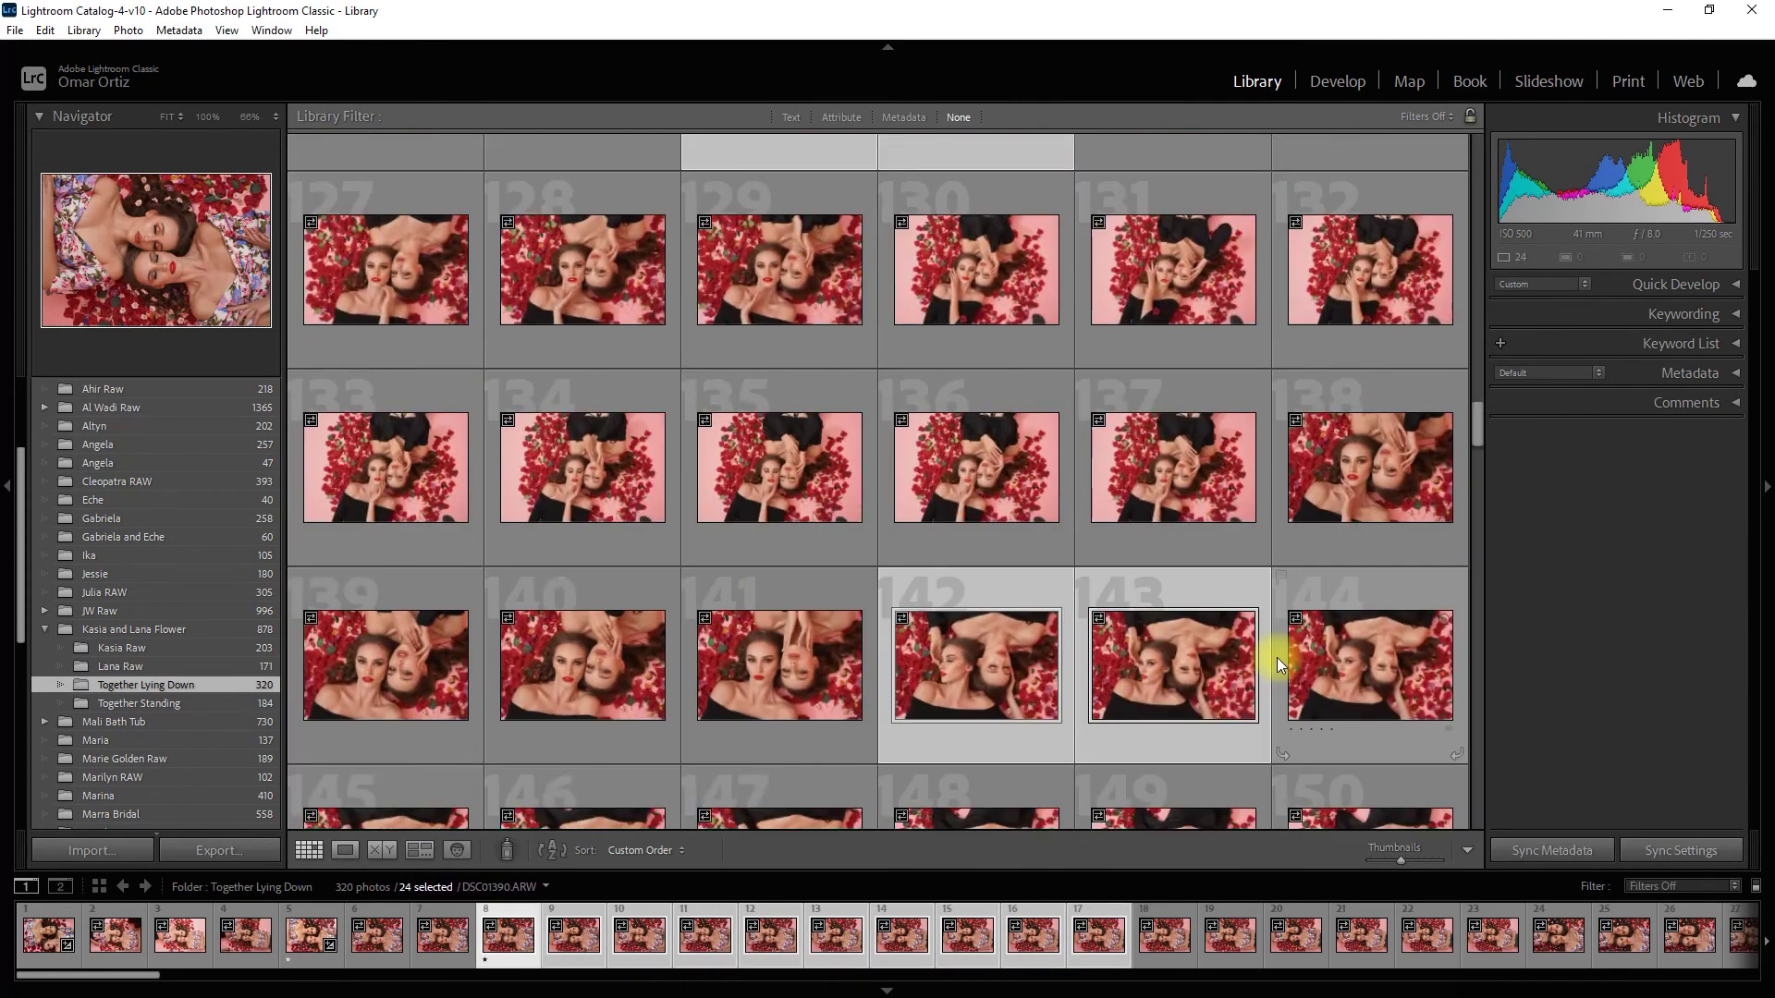
scroll(1277, 657, "down", 1)
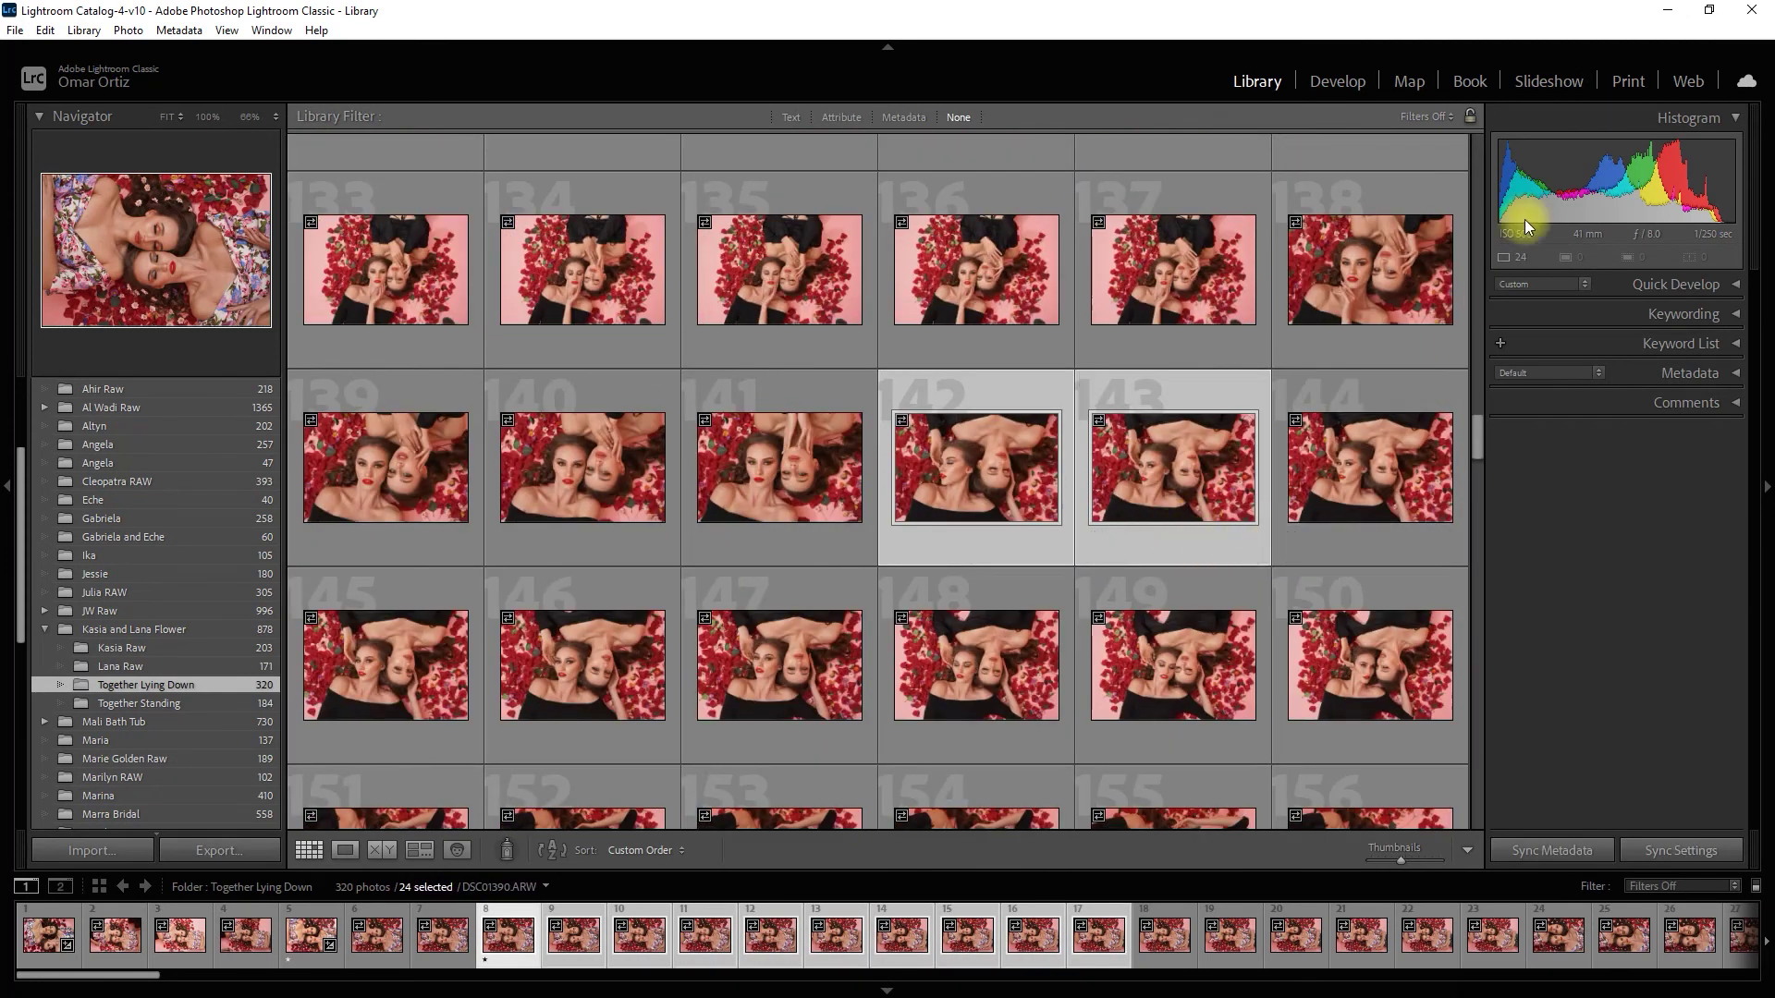
In the Print module, adjust the page margins, cell spacing and cell size of the selected photos' 4-row, 3-column contact sheet.
left_click(1620, 93)
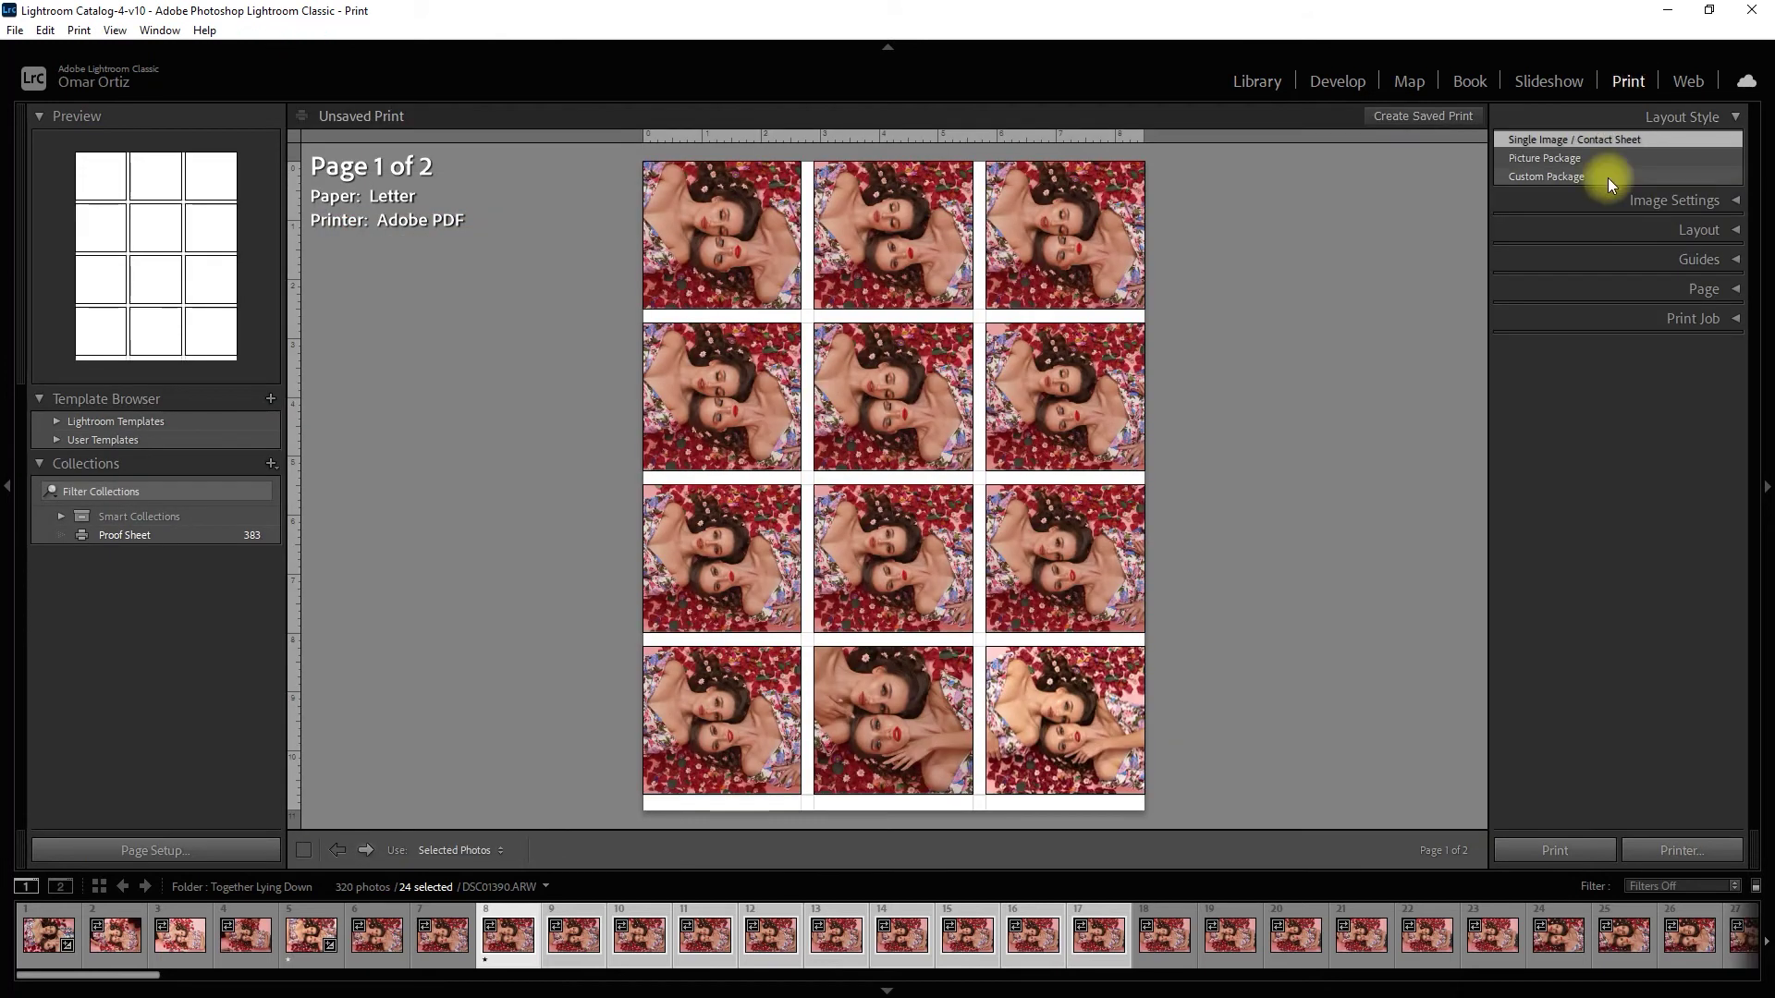
left_click(1592, 229)
left_click_drag(1572, 341, 1572, 341)
left_click_drag(1594, 403, 1591, 403)
left_click_drag(1571, 464, 1572, 463)
left_click_drag(1672, 546, 1671, 553)
left_click_drag(1570, 305, 1573, 320)
mouse_move(1579, 465)
left_mouse_down()
mouse_move(1571, 481)
mouse_move(1581, 469)
left_mouse_up()
left_click(1608, 230)
Enable watermarking on the new contact sheet with the Proof Sheet watermark, leaving the identity plate disabled.
left_click(1631, 290)
left_click(1508, 579)
left_click(1694, 580)
left_click(1649, 669)
left_click(1509, 349)
left_click(1510, 350)
left_click(1634, 291)
Choose Printer as the output of the new contact sheet's print job.
left_click(1650, 318)
left_click(1711, 346)
left_click(1687, 368)
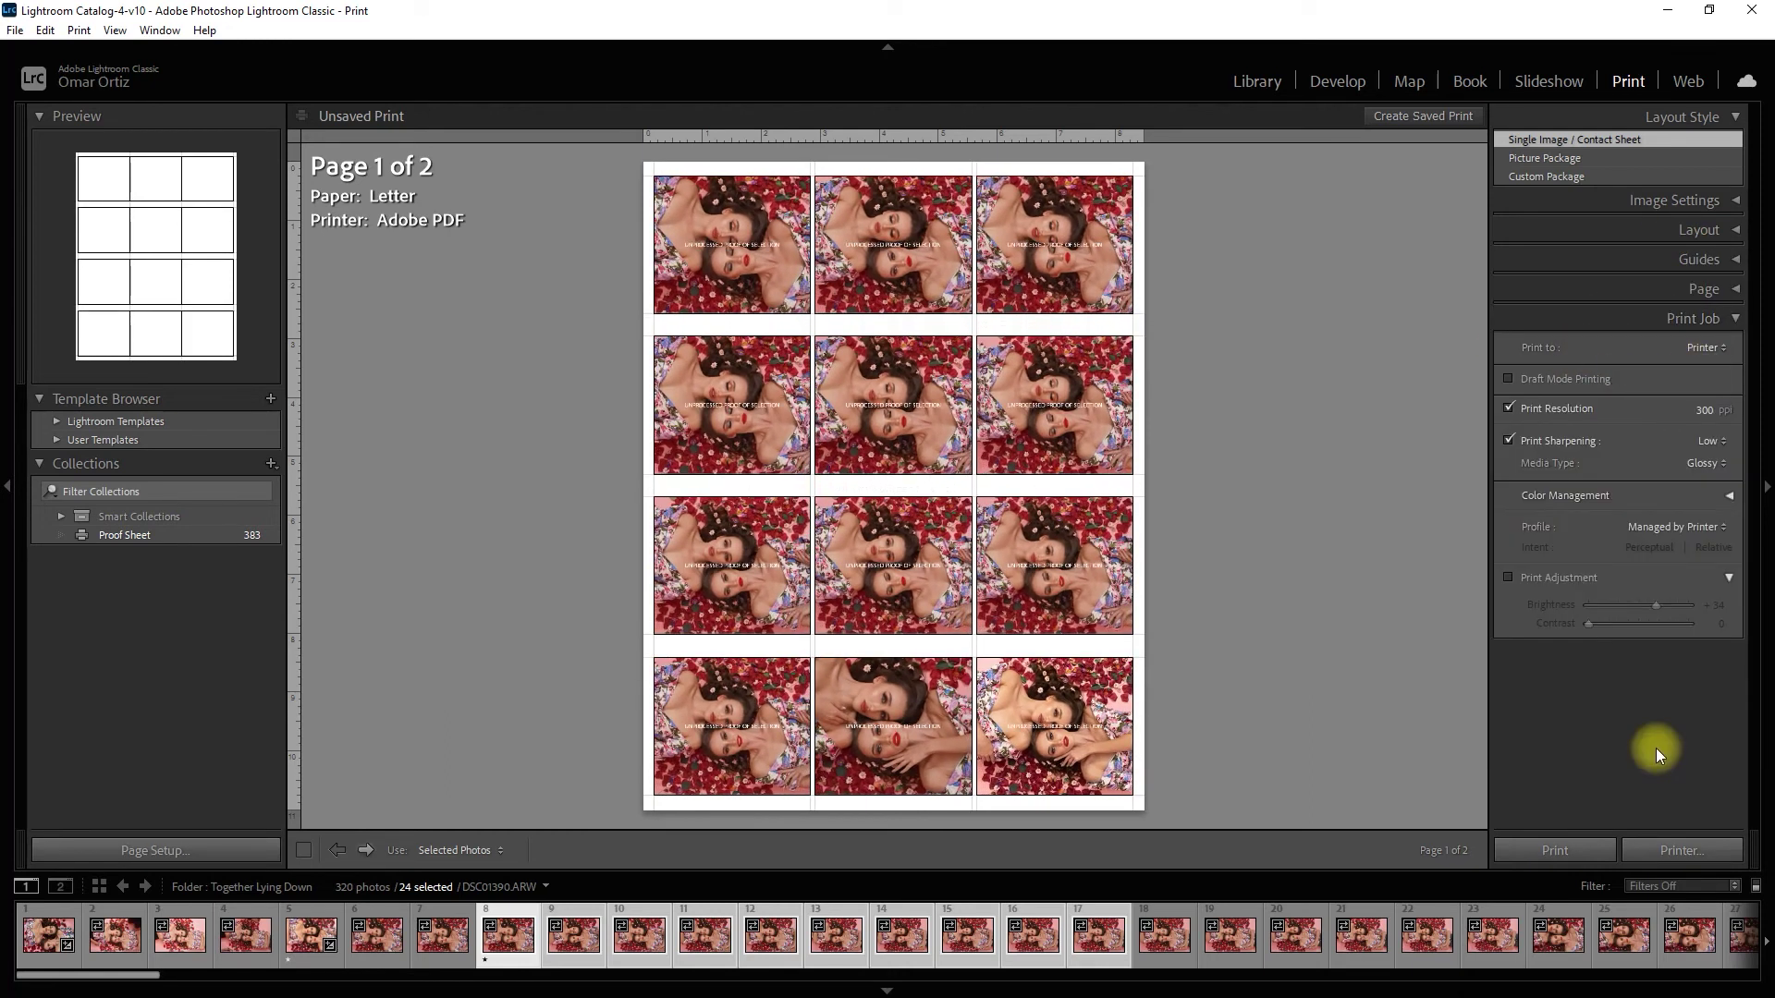
left_click(1658, 319)
Enable photo info on the contact sheet and label each photo with its Filename.
left_click(1658, 291)
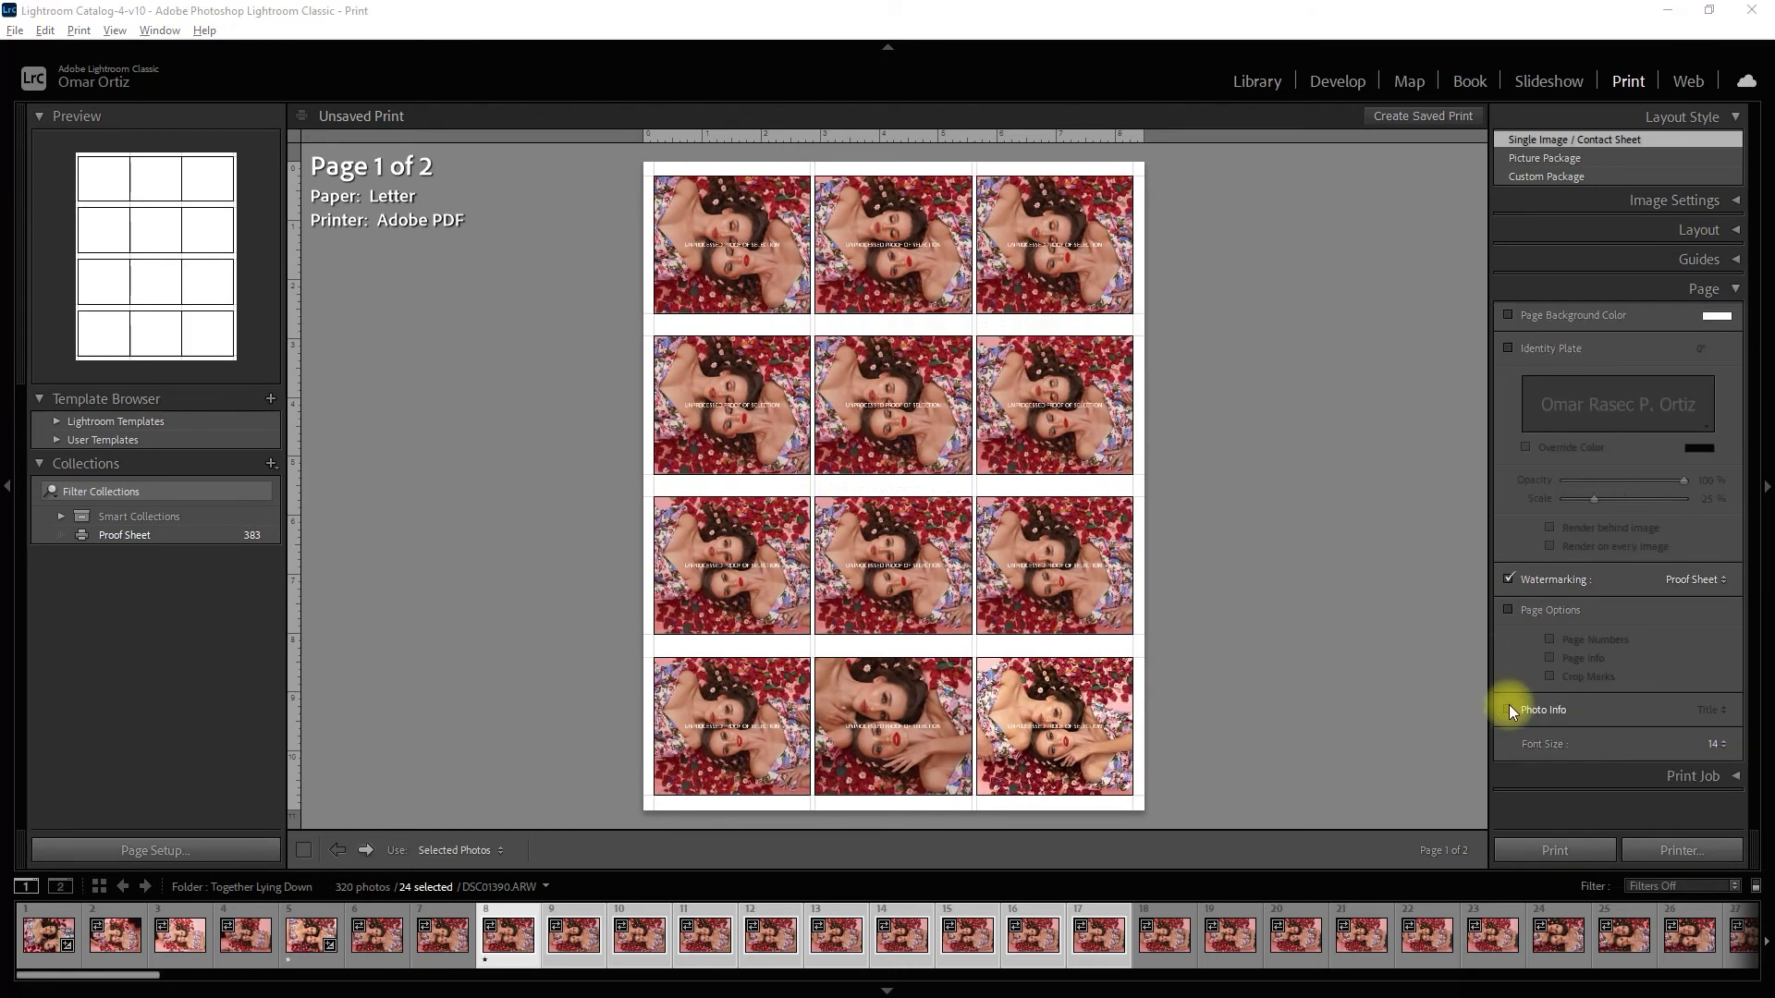
left_click(1510, 709)
left_click(1709, 710)
left_click(1668, 840)
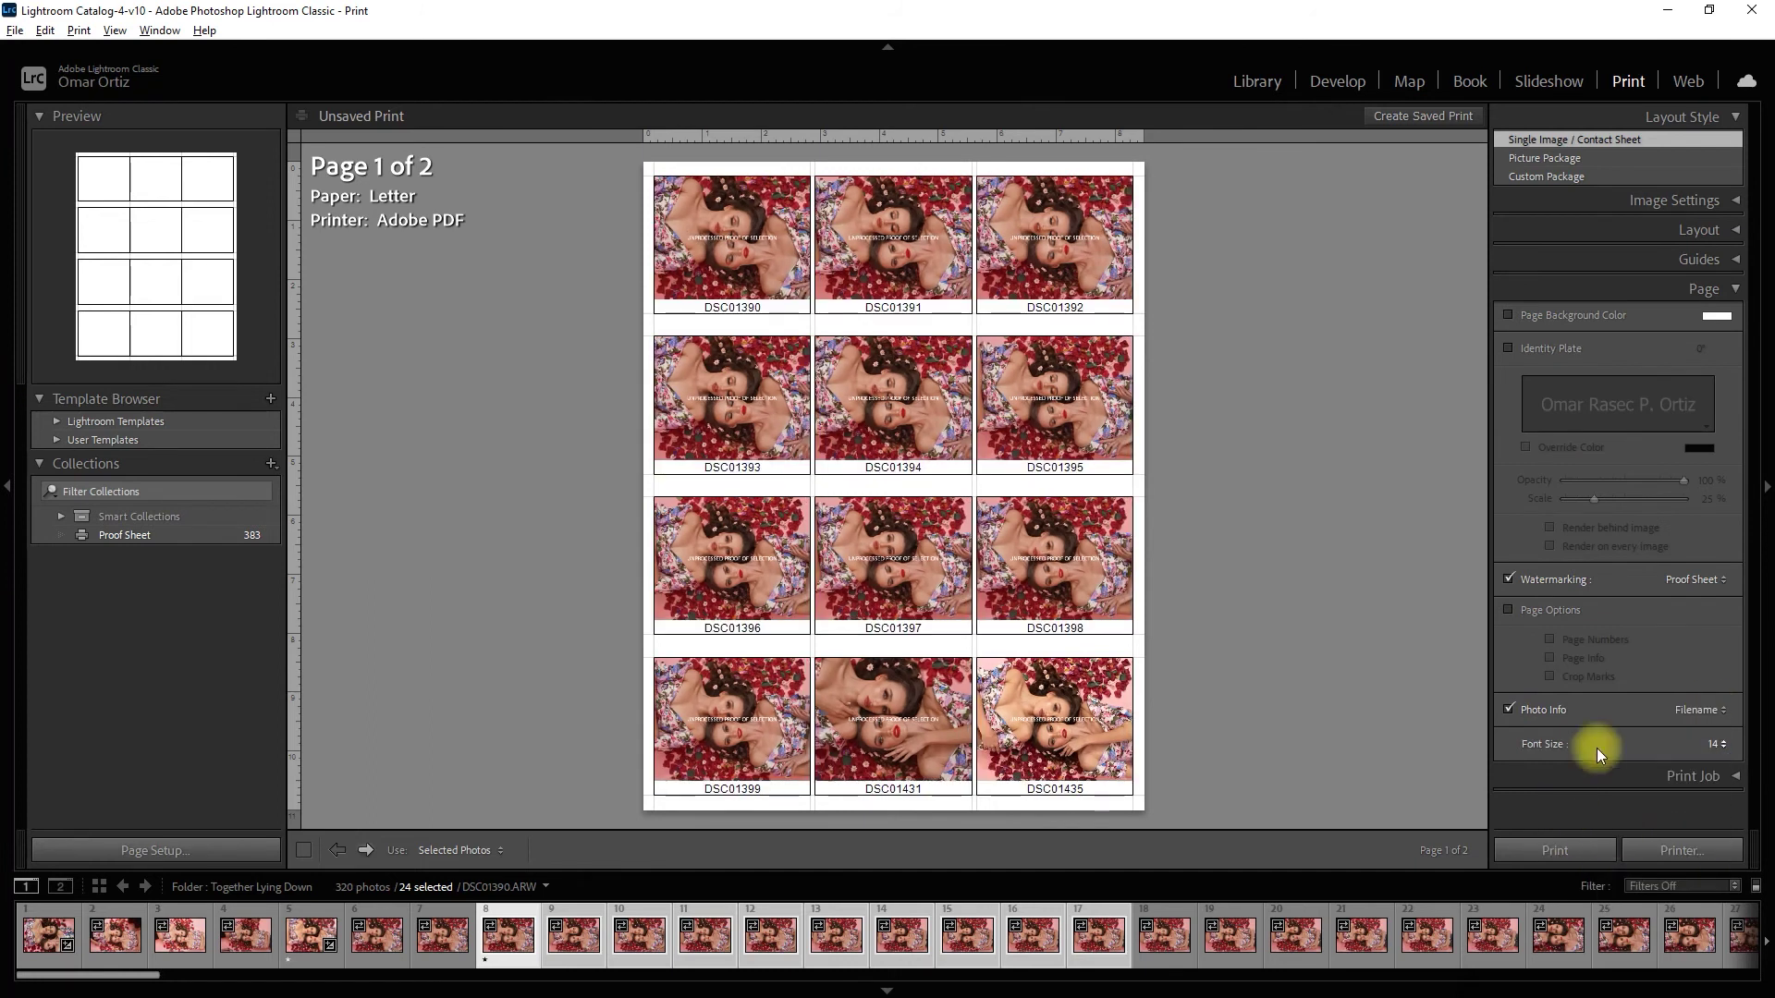
left_click(1736, 292)
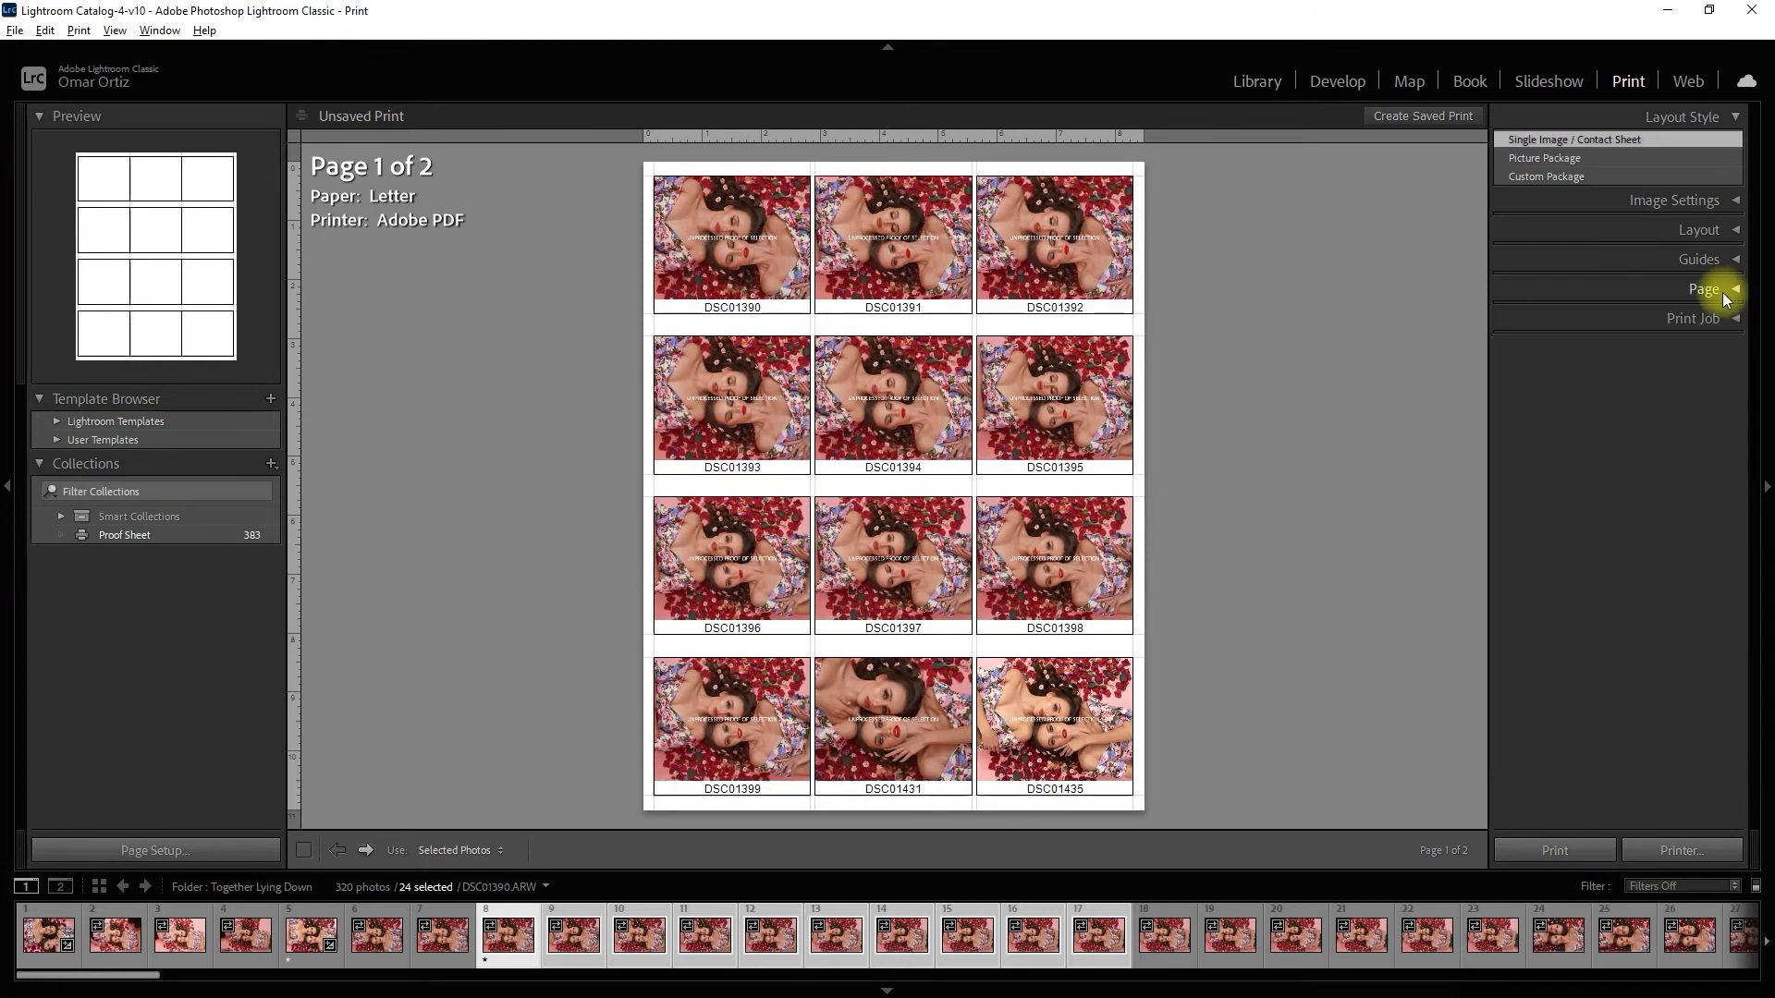
Print the selected photos' contact sheet to Adobe PDF with Printer as the job's output, saving it as "Contact Sheet - Flowers.pdf" in My Documents.
left_click(1710, 318)
left_click(1573, 352)
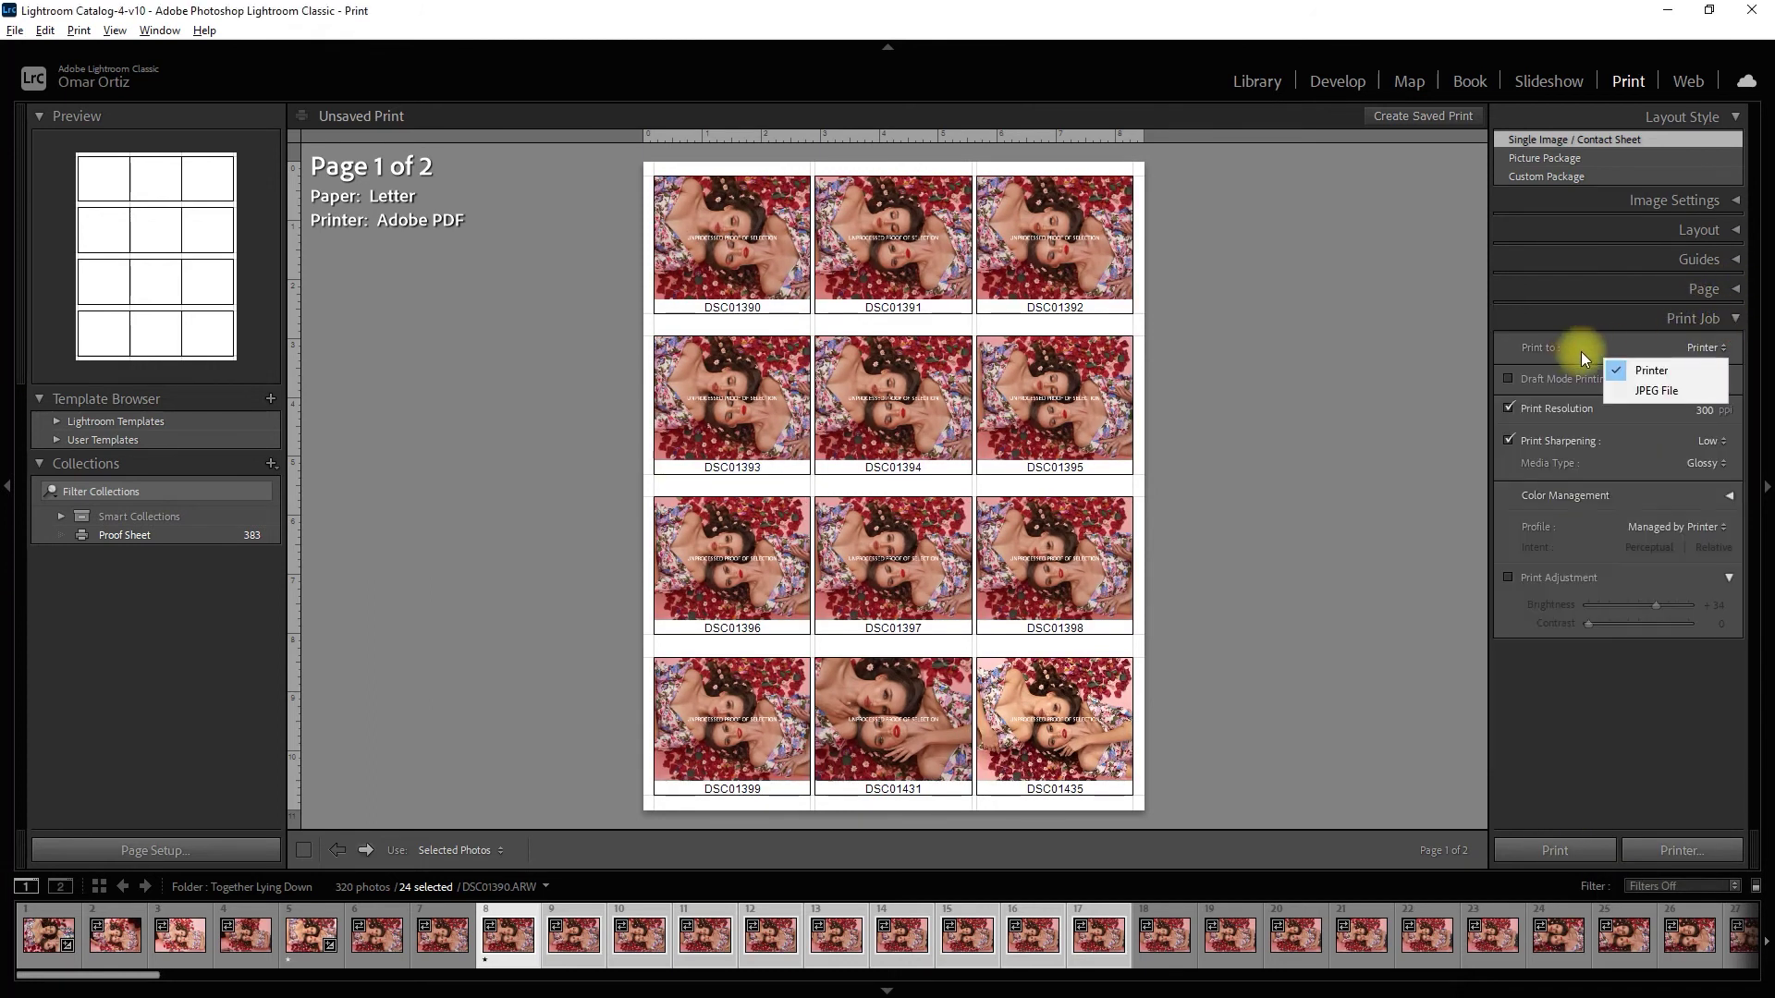
left_click(1656, 369)
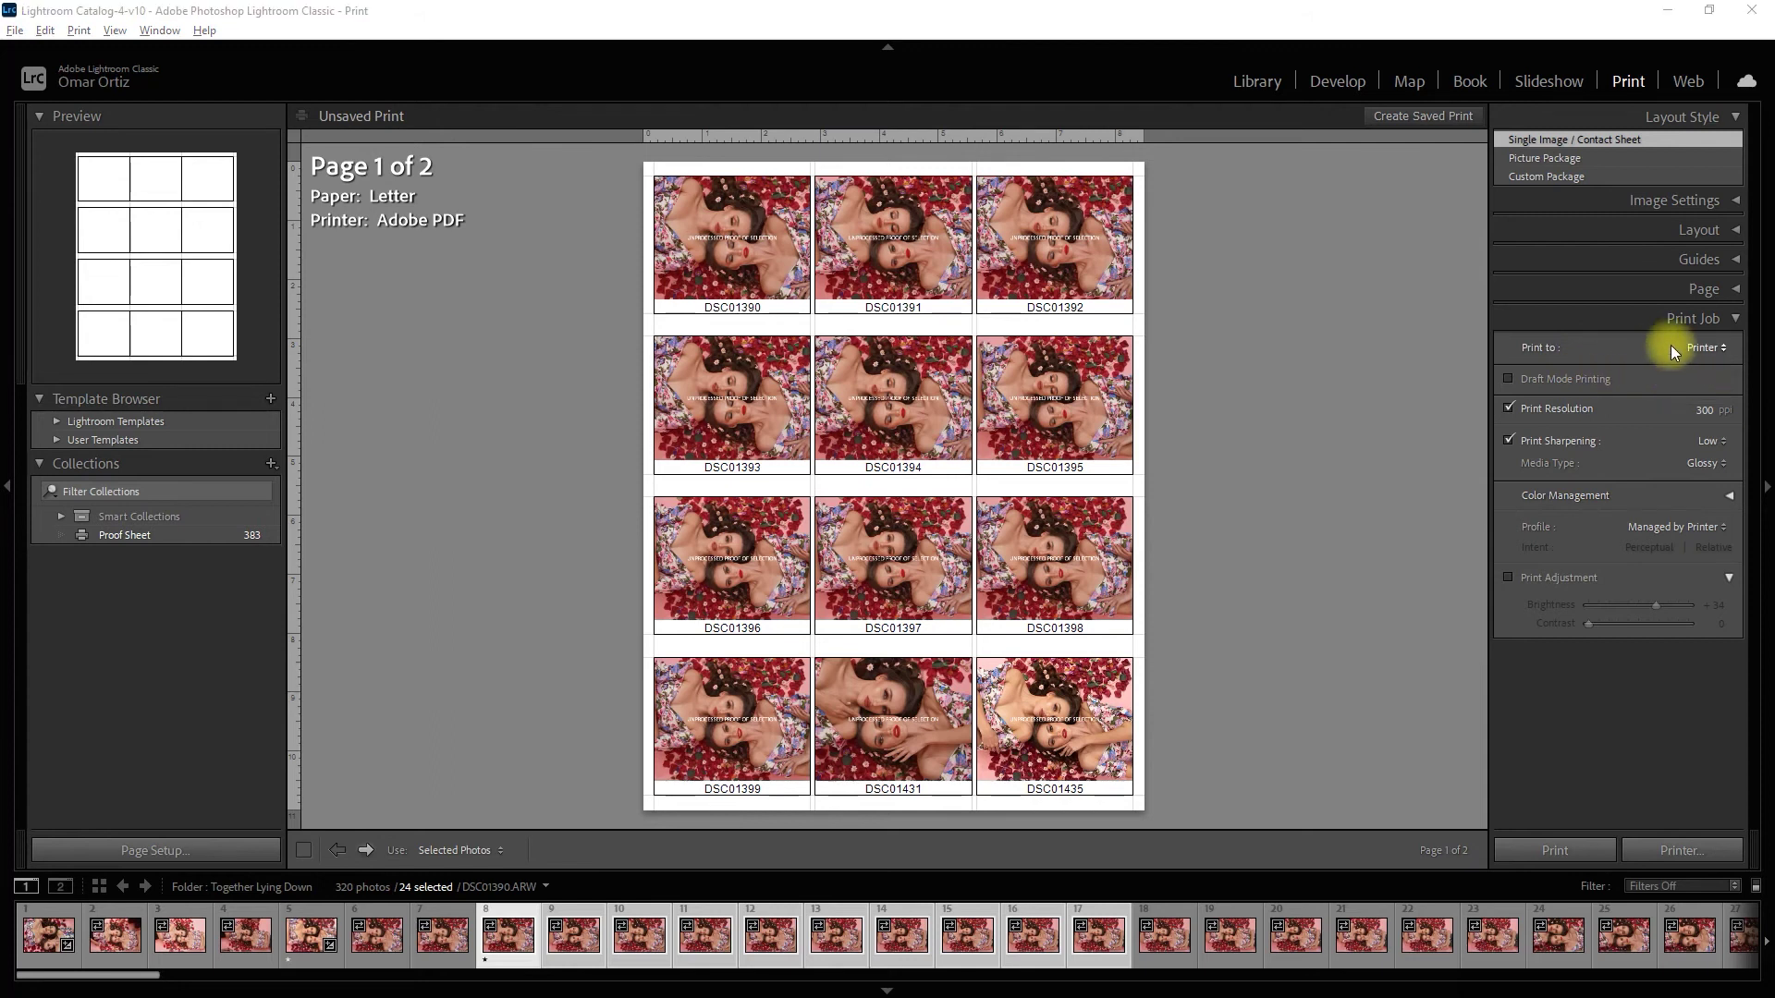
left_click(1710, 848)
left_click(970, 632)
type("Contact Sheet - Flowers.pdf")
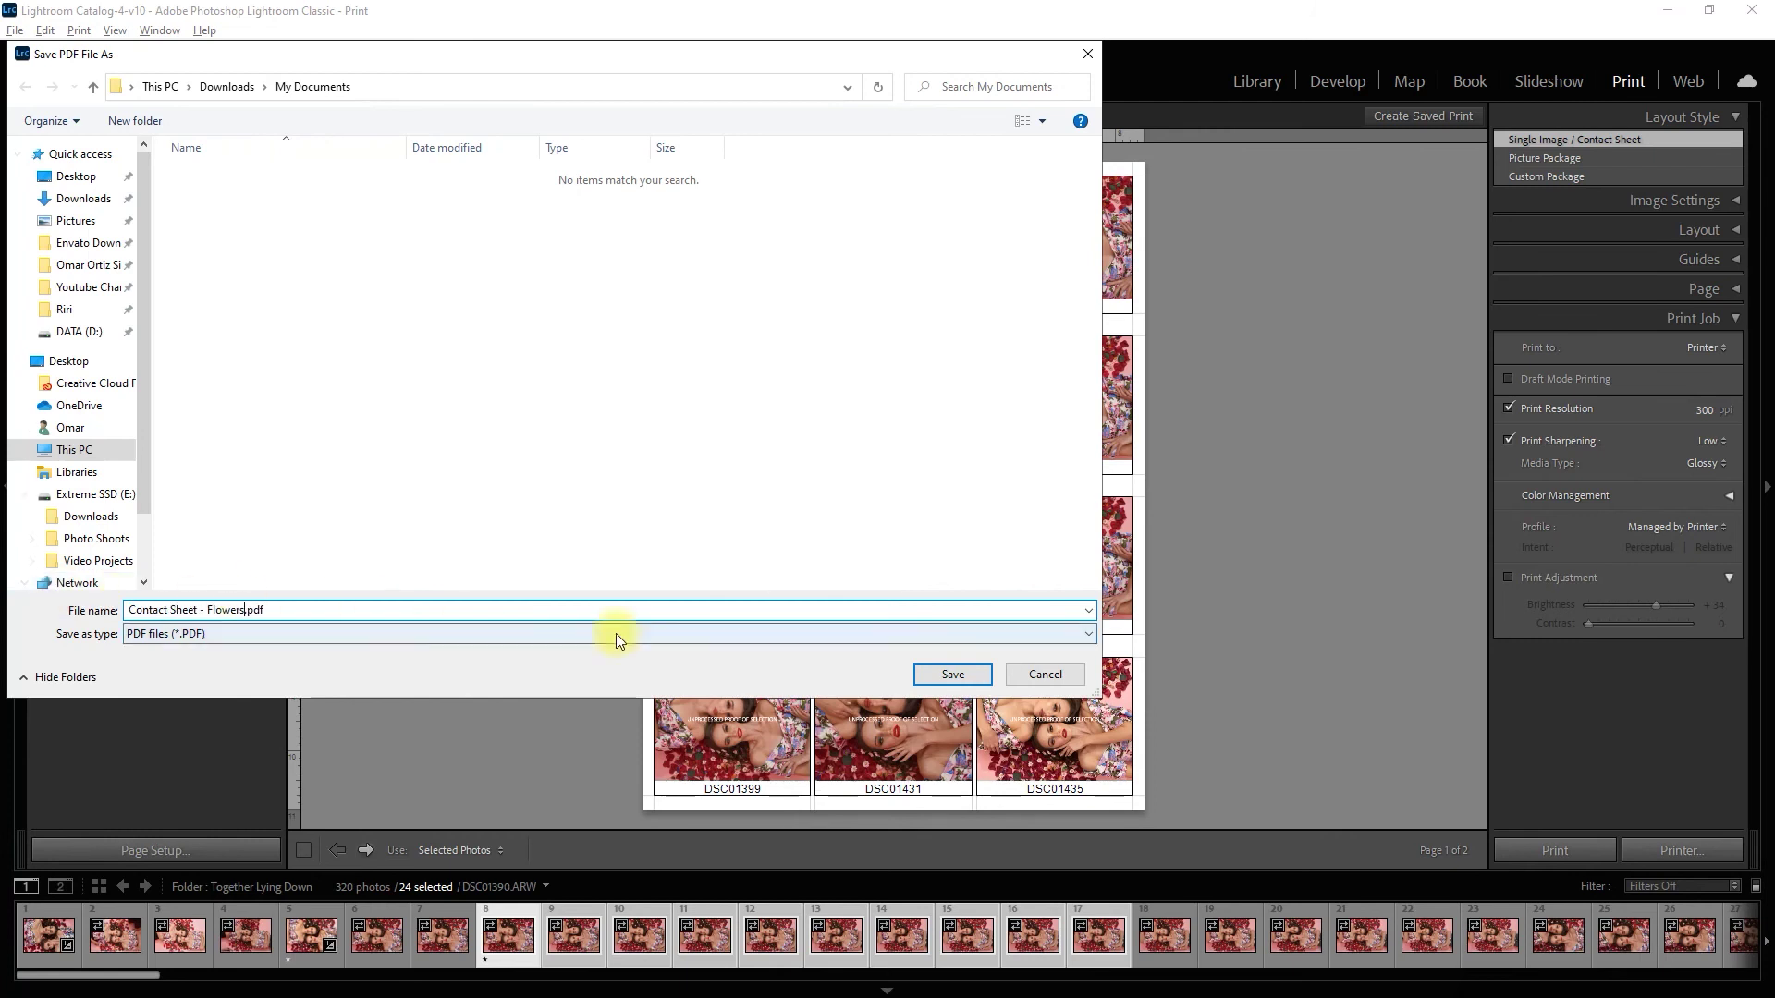
left_click(971, 672)
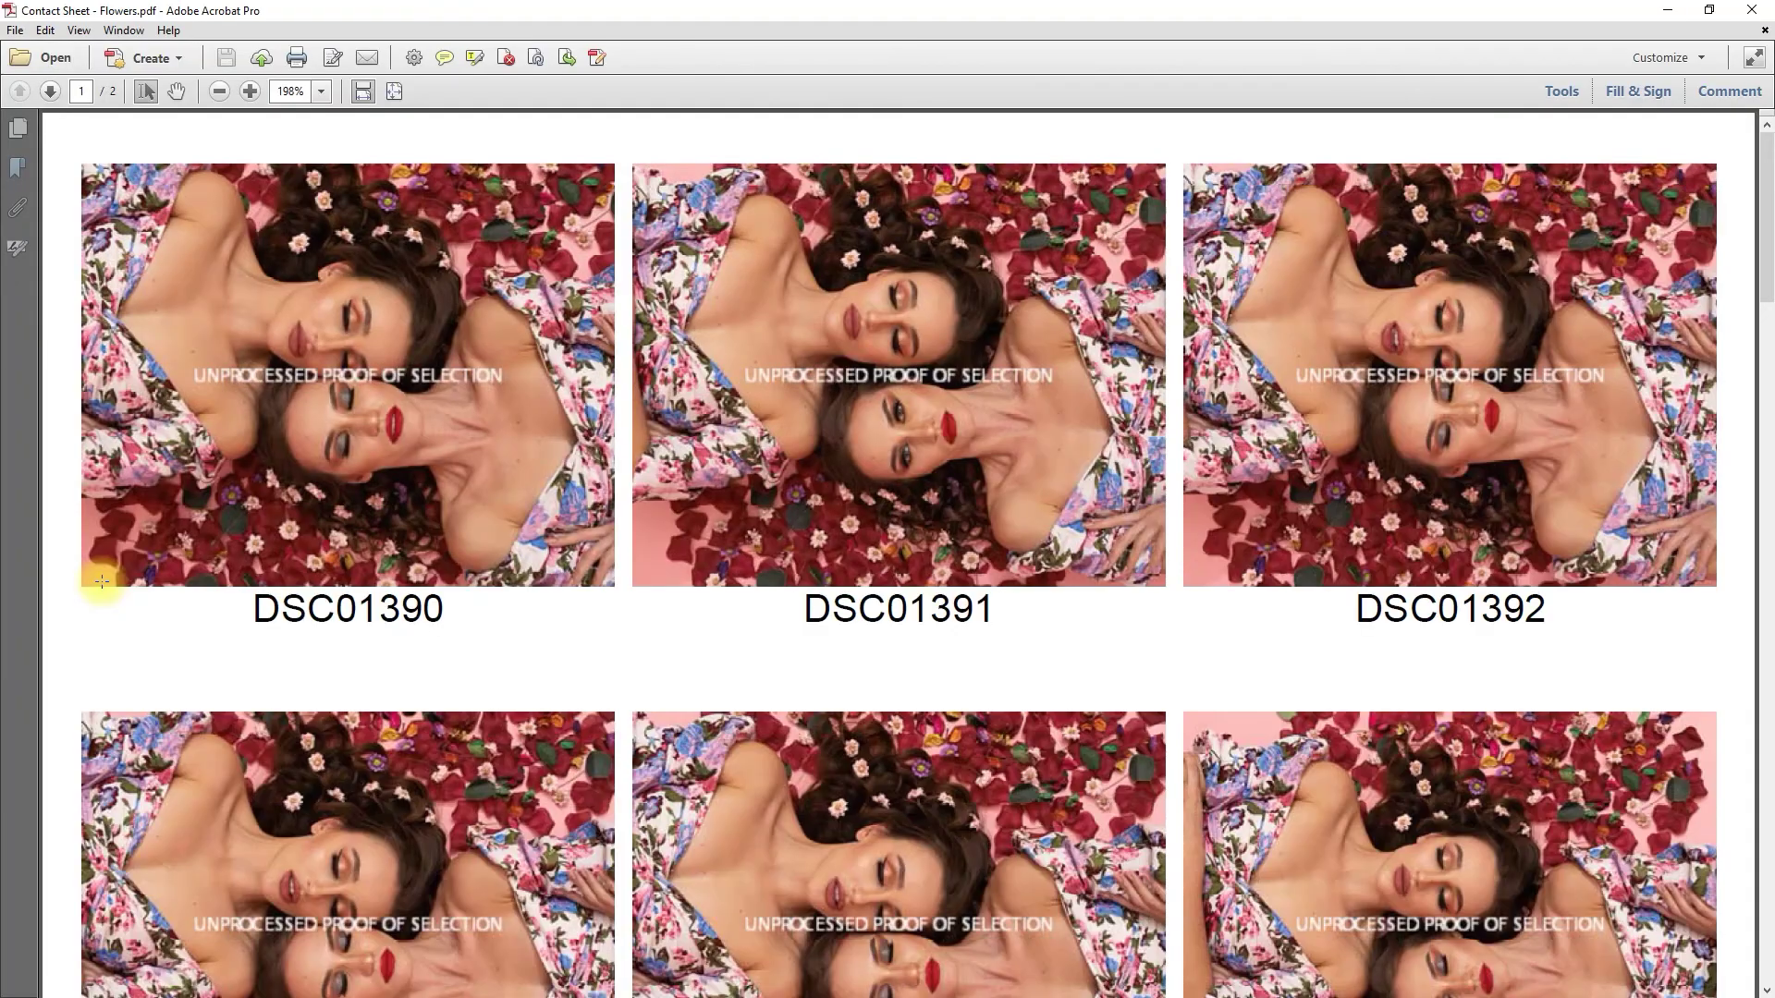
Look through both pages of the saved contact sheet PDF to check the photos, watermarks and filename labels.
left_click_drag(1767, 243, 1767, 633)
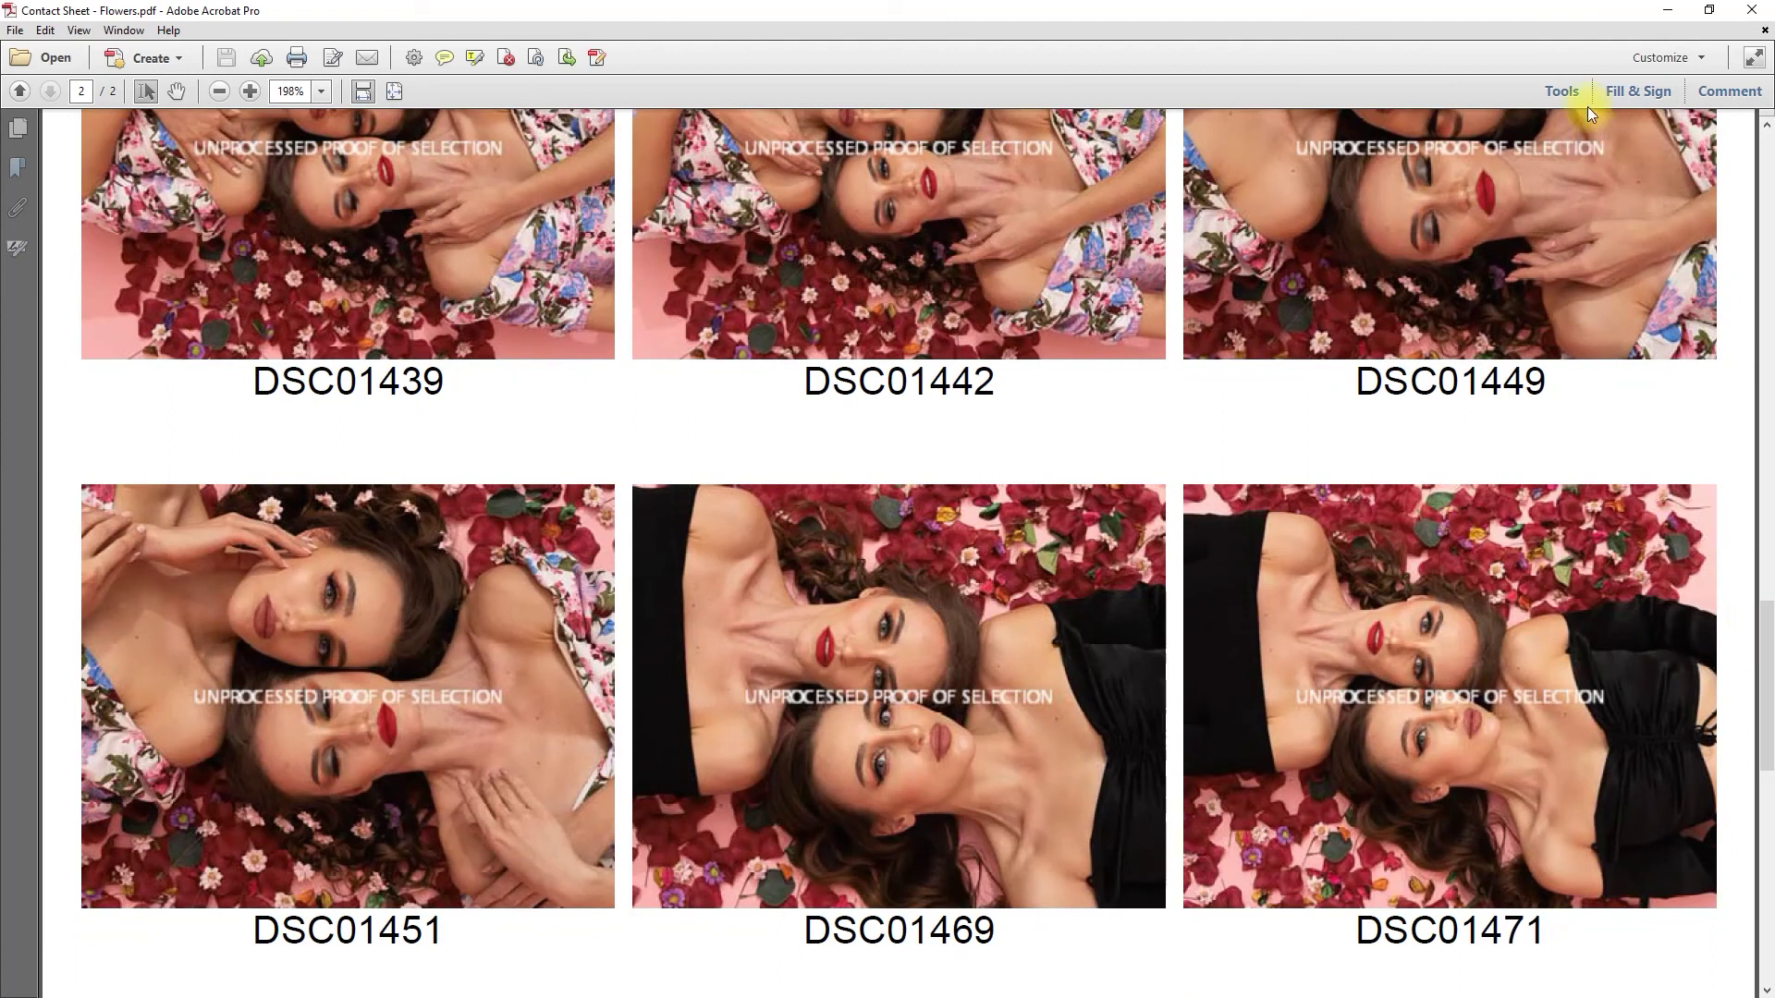
left_click(394, 91)
left_click(1766, 419)
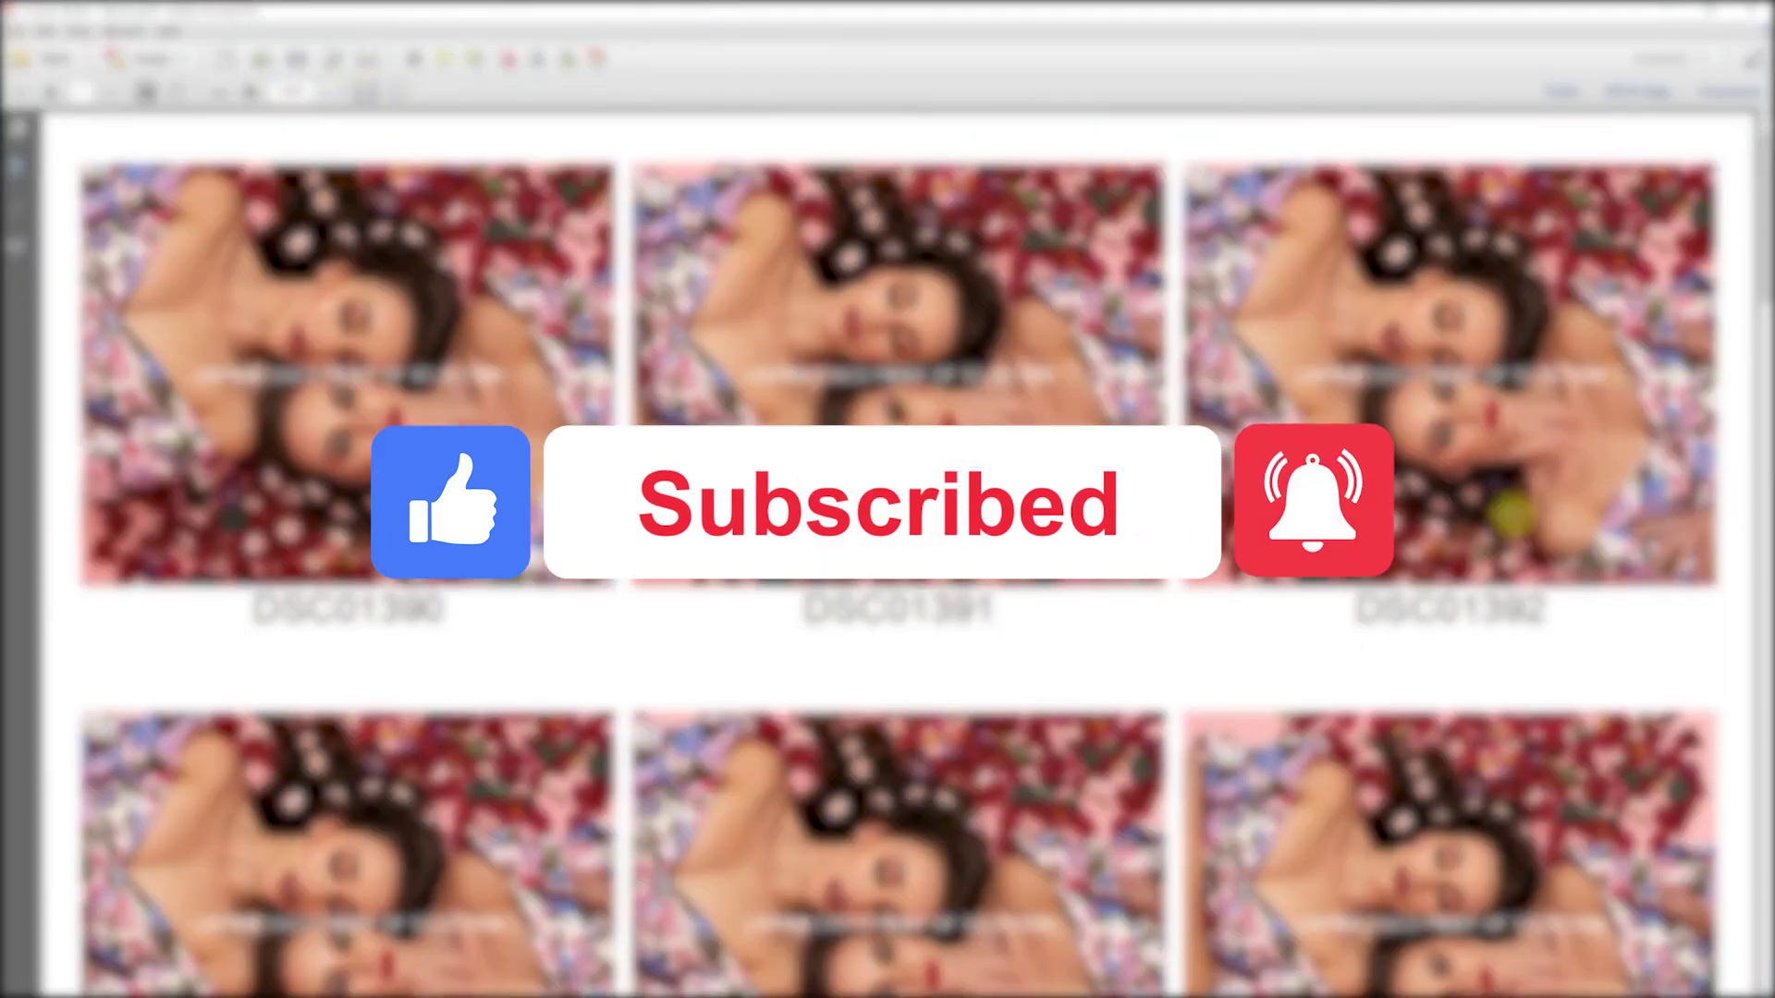
scroll(897, 549, "down", 15)
scroll(897, 549, "down", 20)
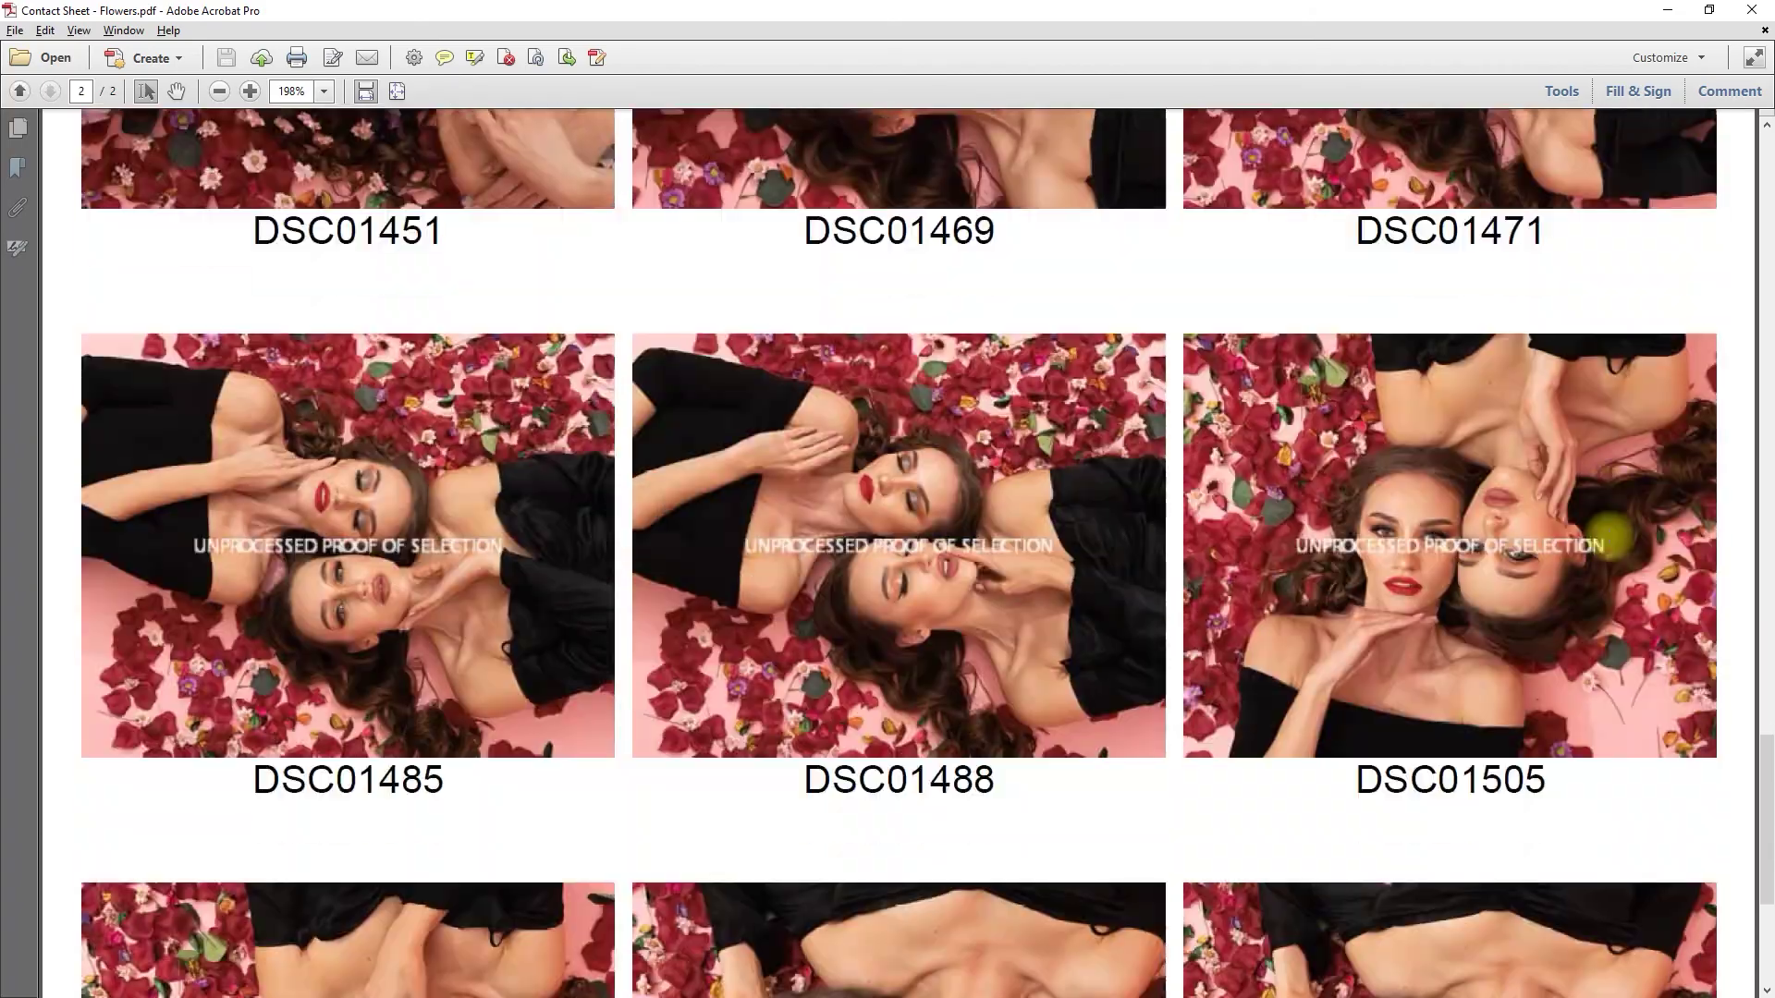
scroll(1610, 537, "down", 1)
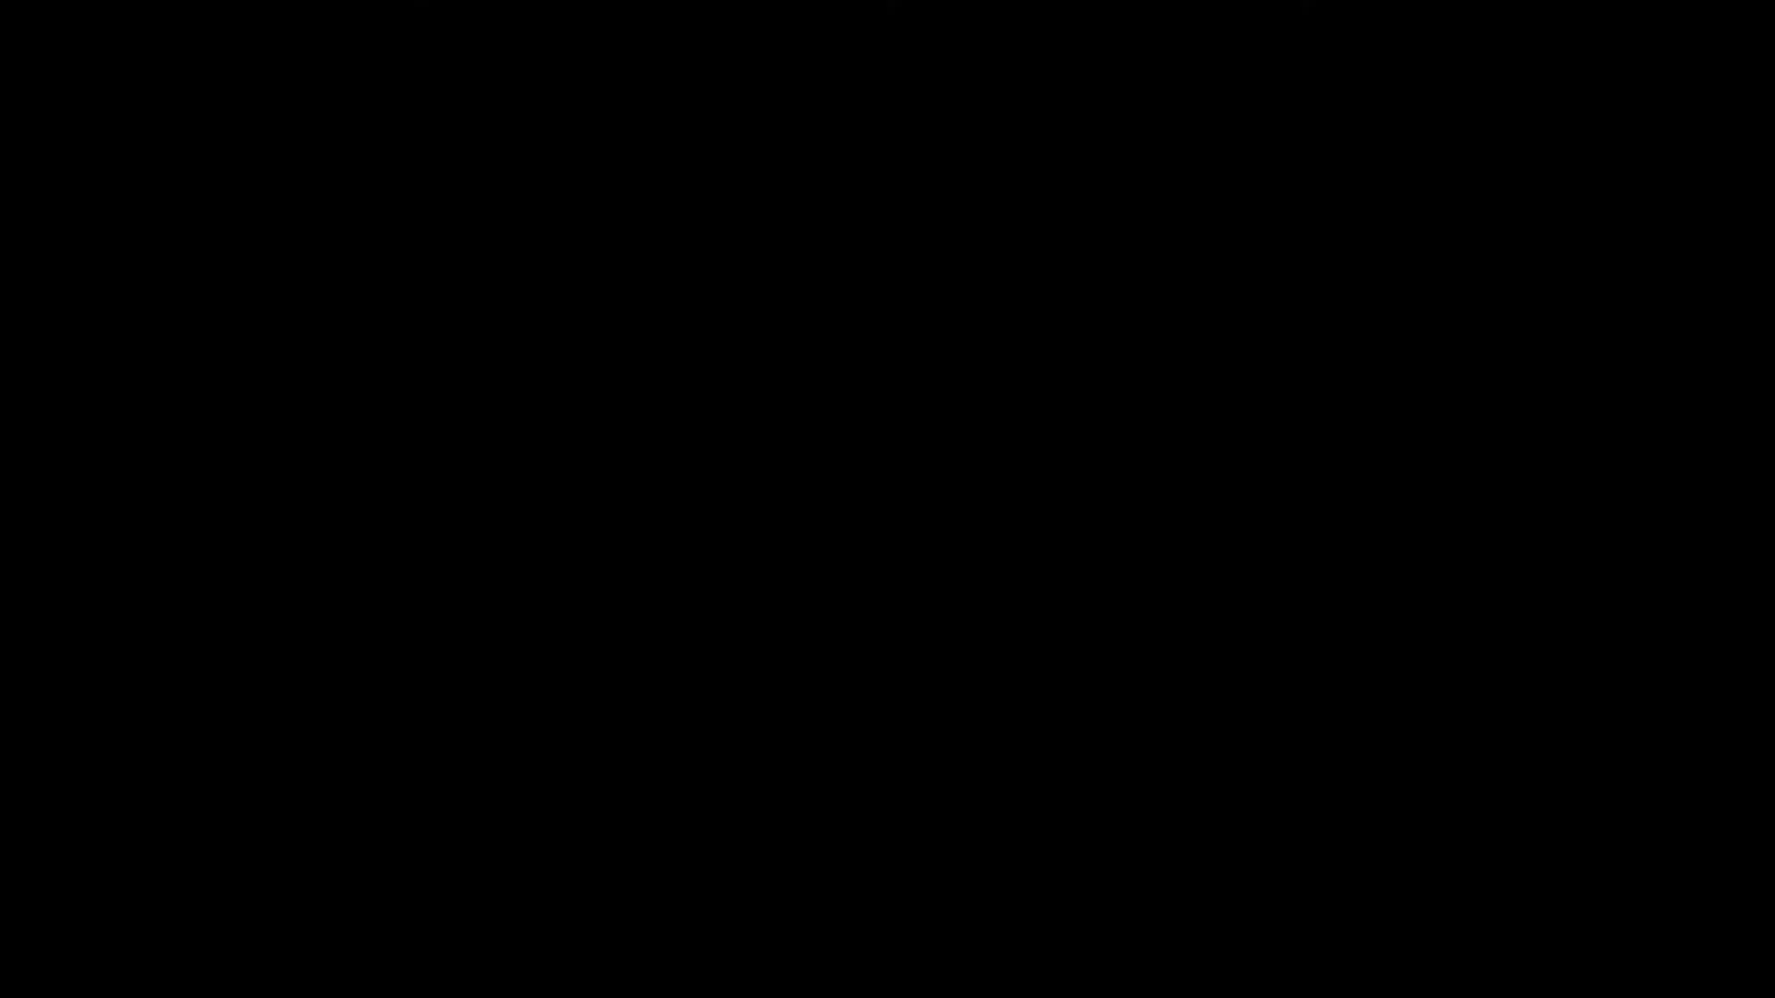